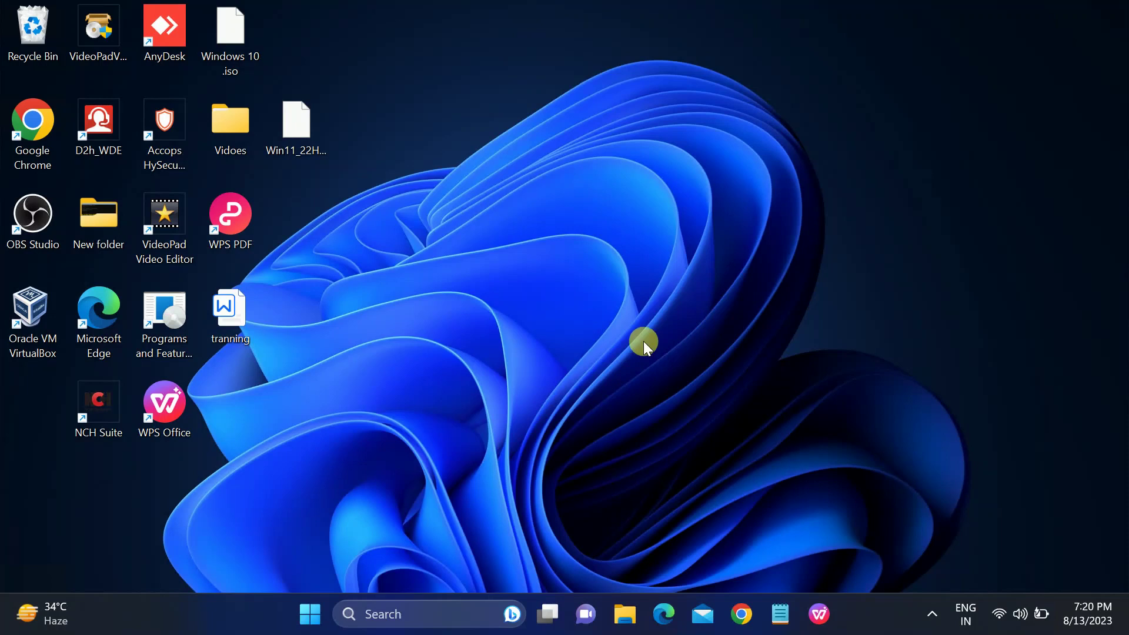
# - Open Task Manager from the taskbar and maximize its window
pyautogui.rightClick(863, 626)
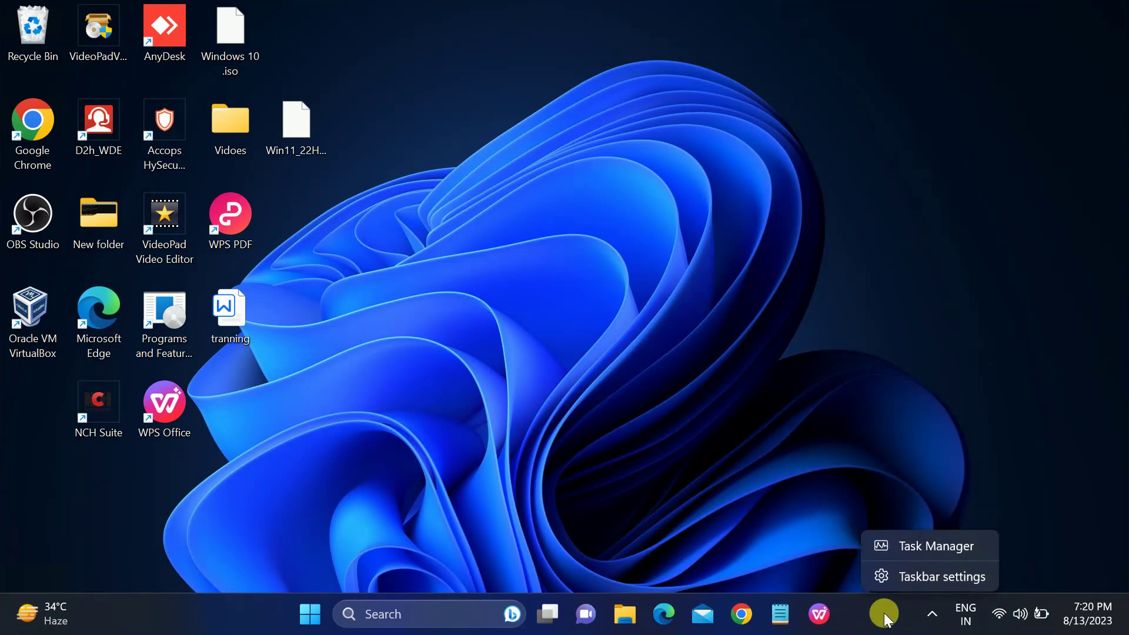
pyautogui.click(933, 549)
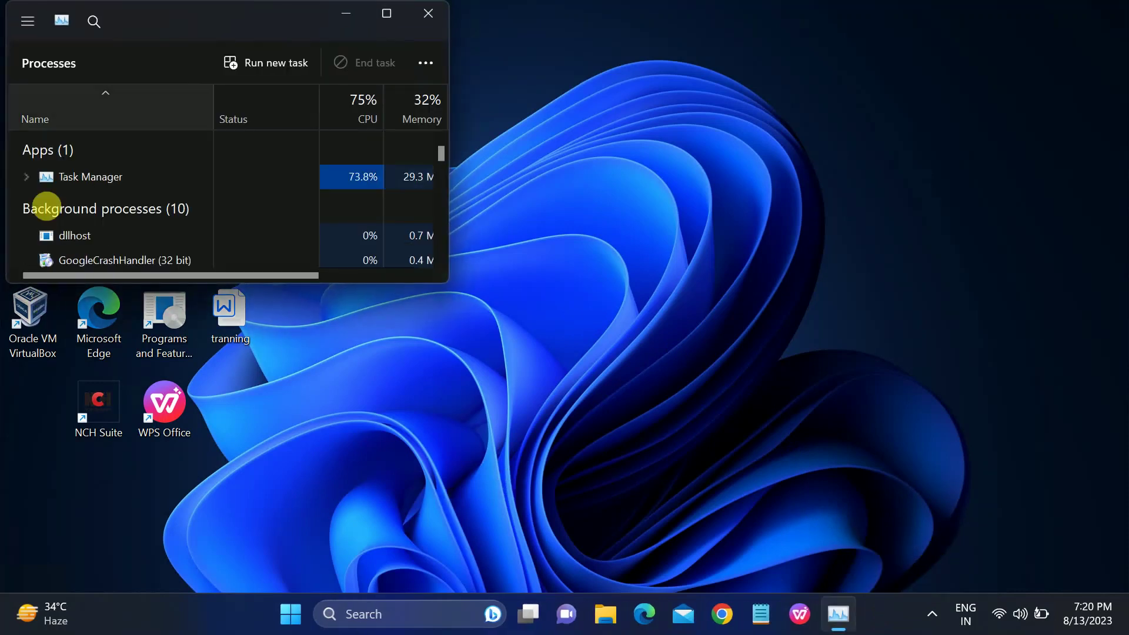
pyautogui.moveTo(151, 35)
pyautogui.mouseDown()
pyautogui.moveTo(375, 253)
pyautogui.moveTo(442, 203)
pyautogui.mouseUp()
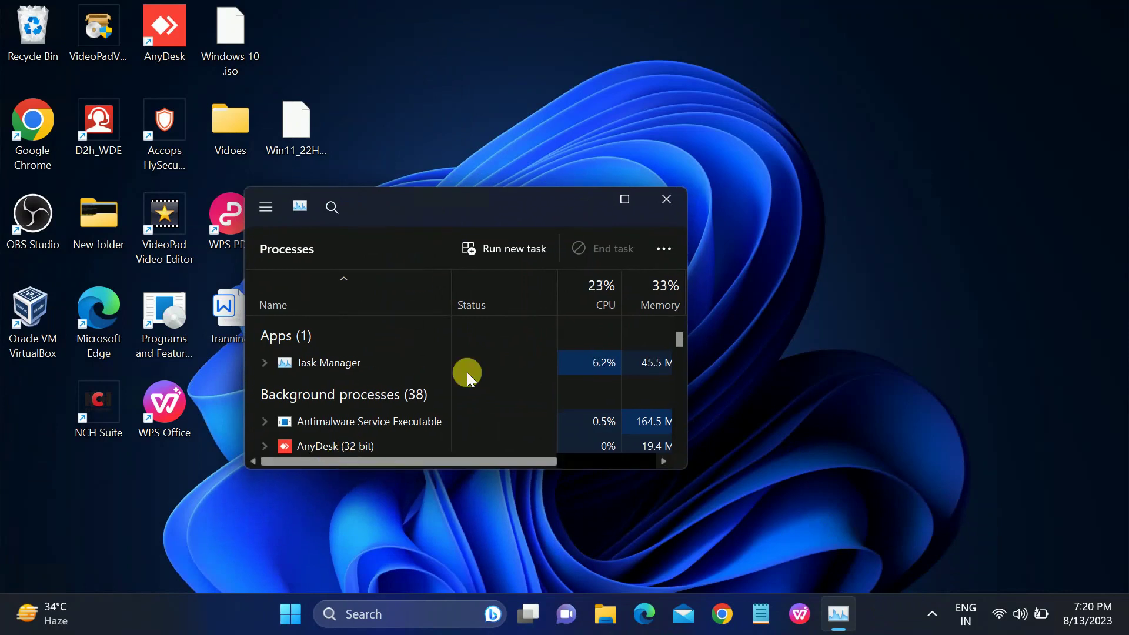
pyautogui.click(629, 205)
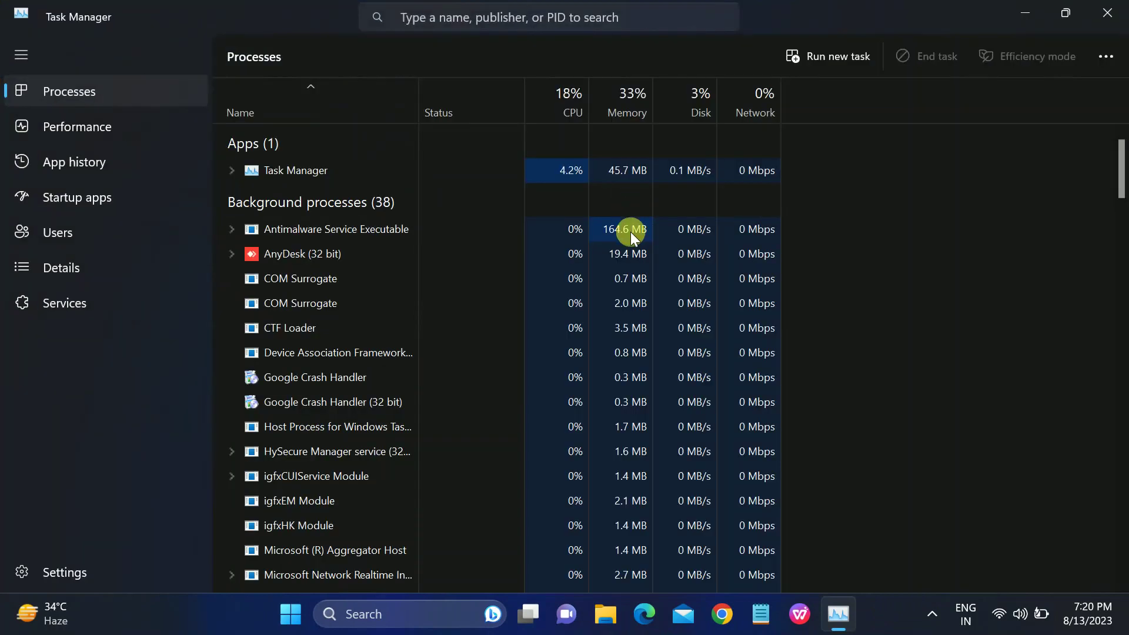
# - Leave AnyDesk and Microsoft Teams disabled as startup apps, then close Task Manager
pyautogui.click(72, 198)
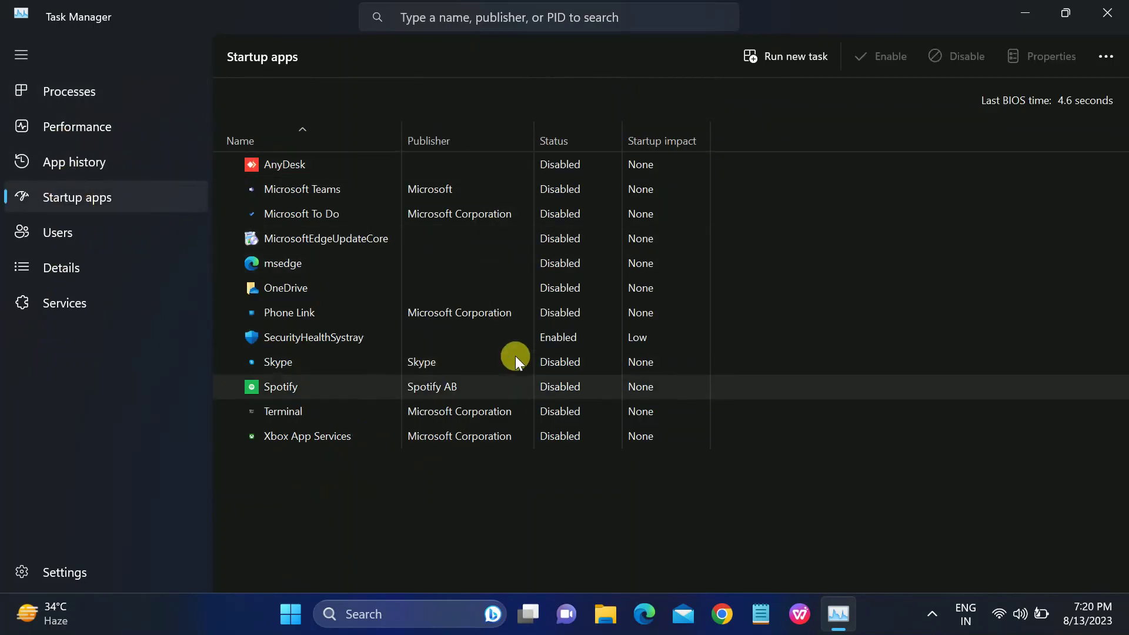
pyautogui.click(365, 344)
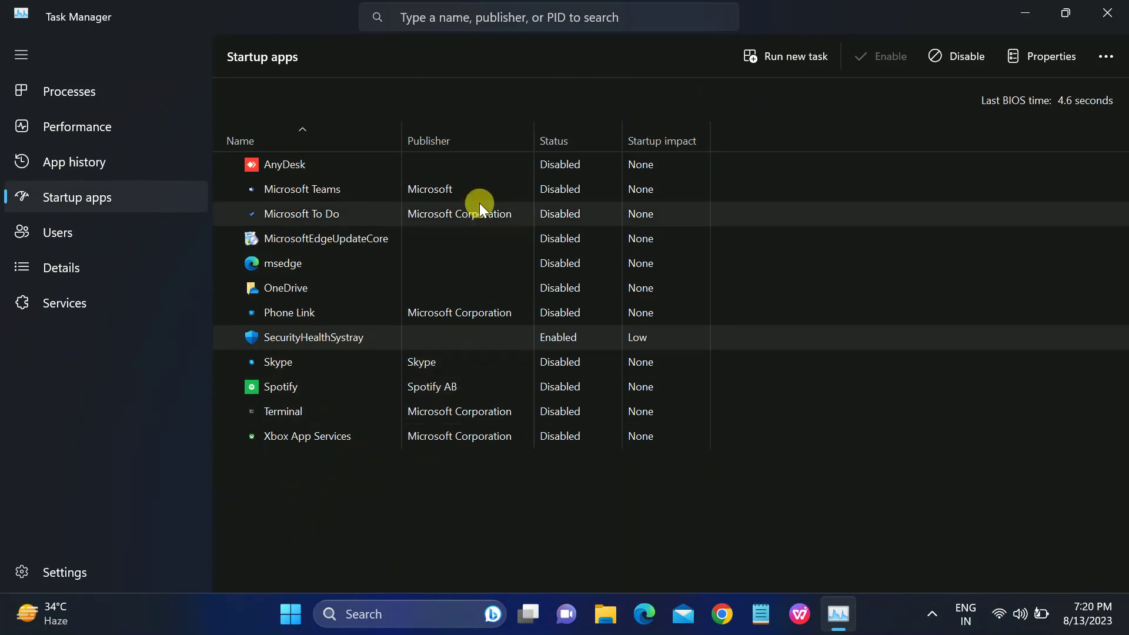
pyautogui.rightClick(428, 164)
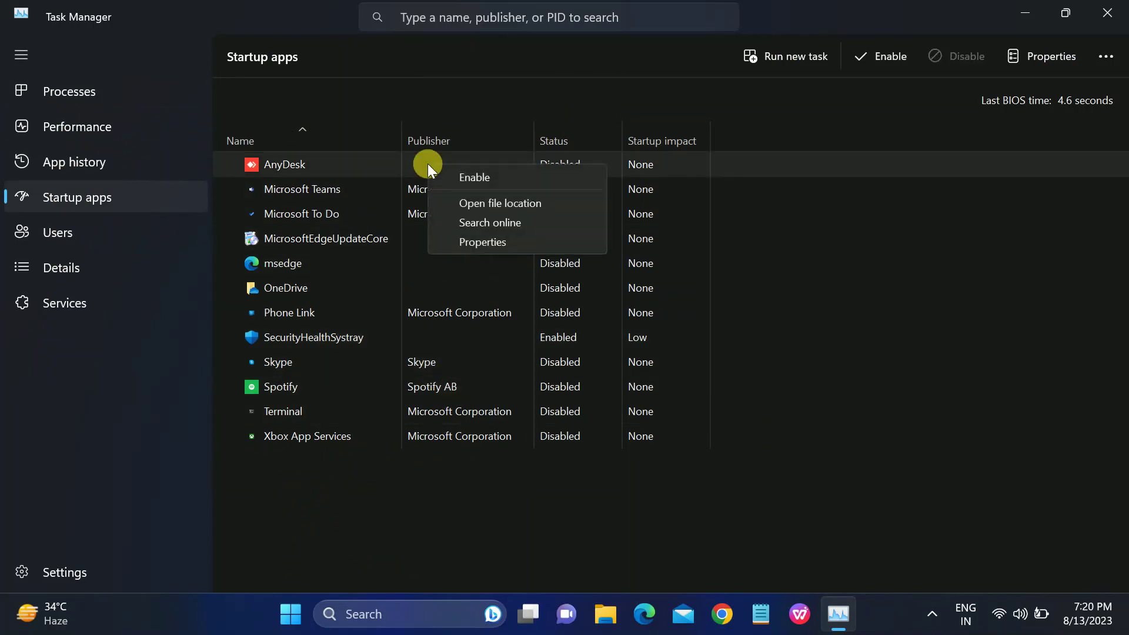
pyautogui.click(442, 175)
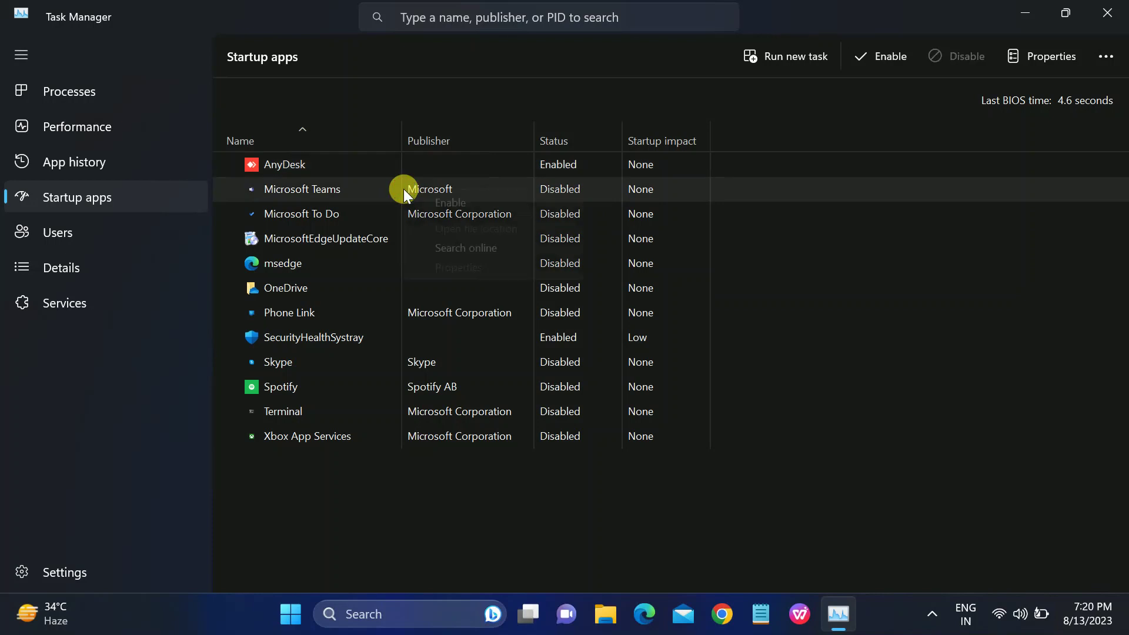
pyautogui.click(431, 203)
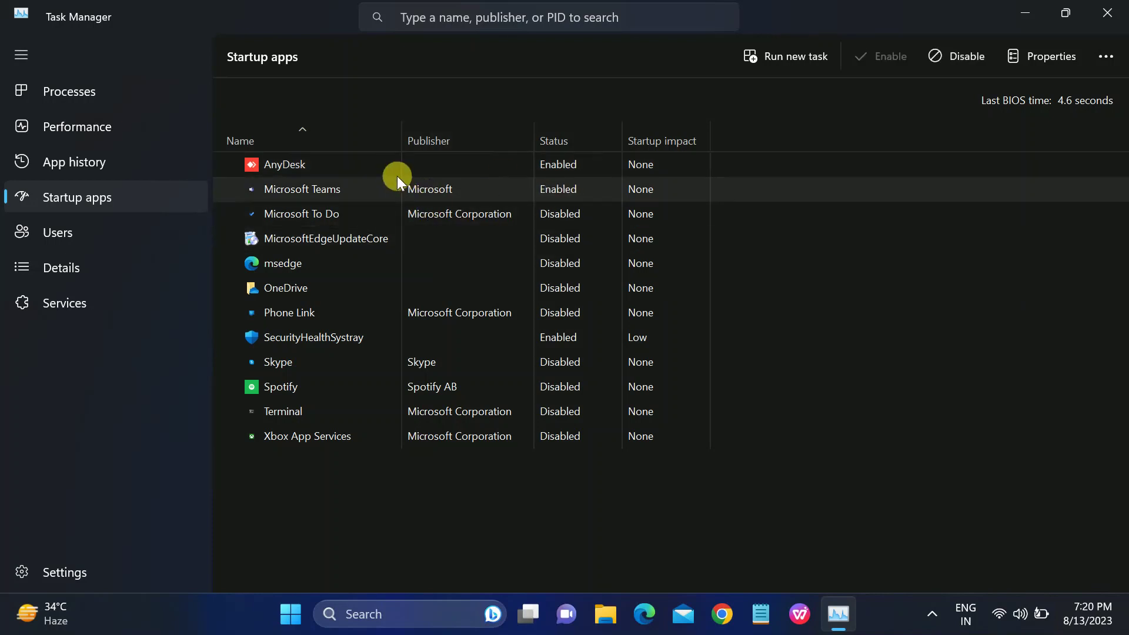
pyautogui.rightClick(392, 166)
pyautogui.click(430, 174)
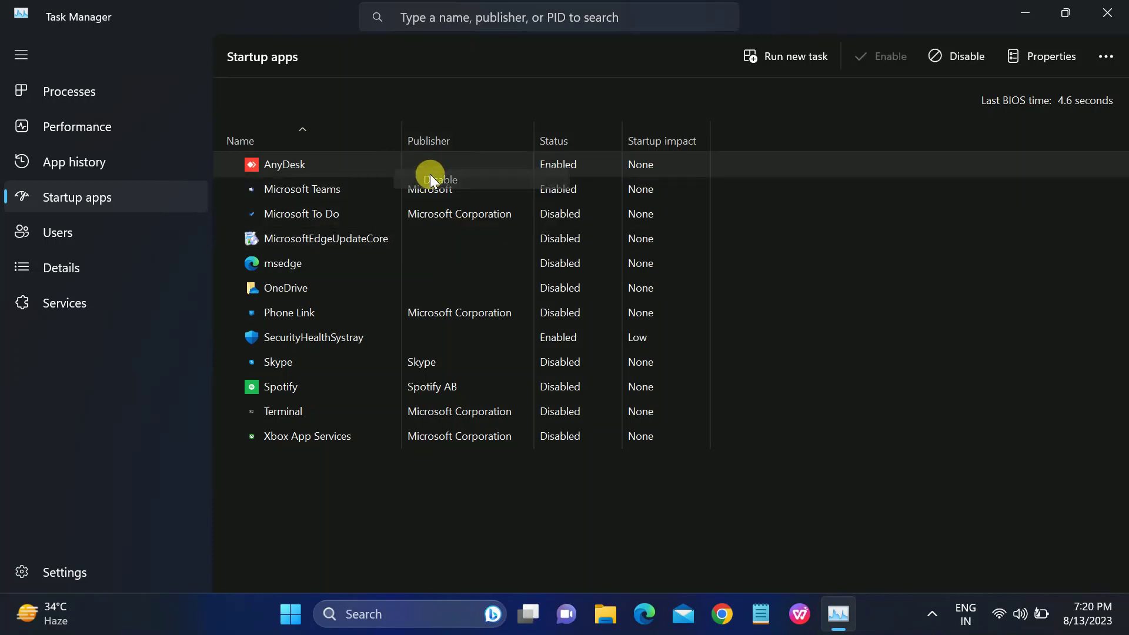
pyautogui.rightClick(421, 192)
pyautogui.click(447, 204)
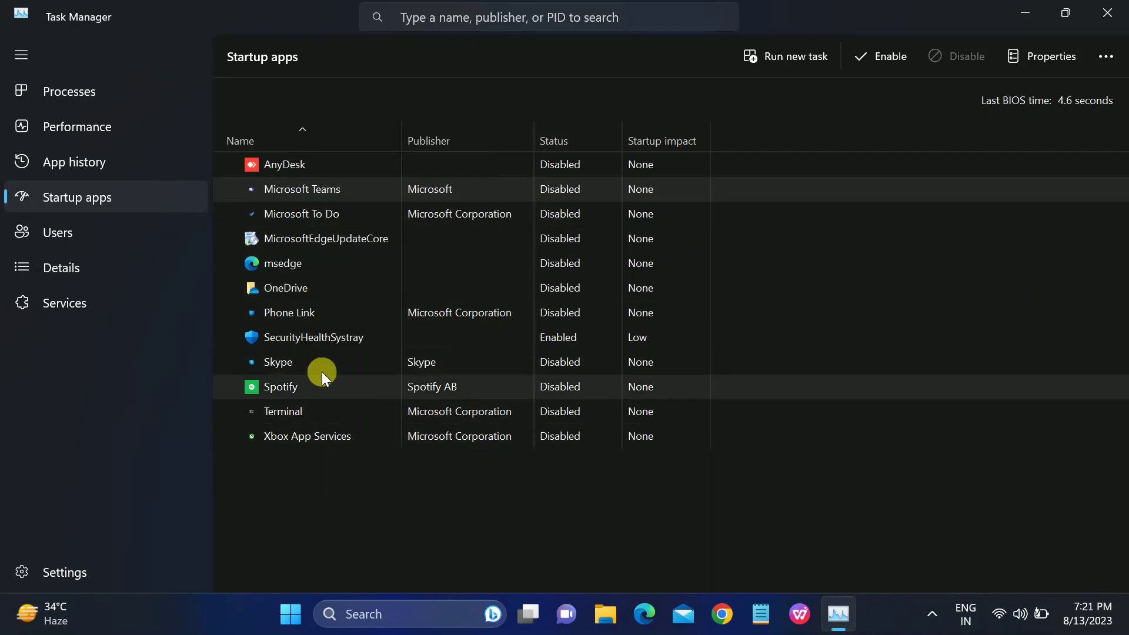
pyautogui.click(315, 337)
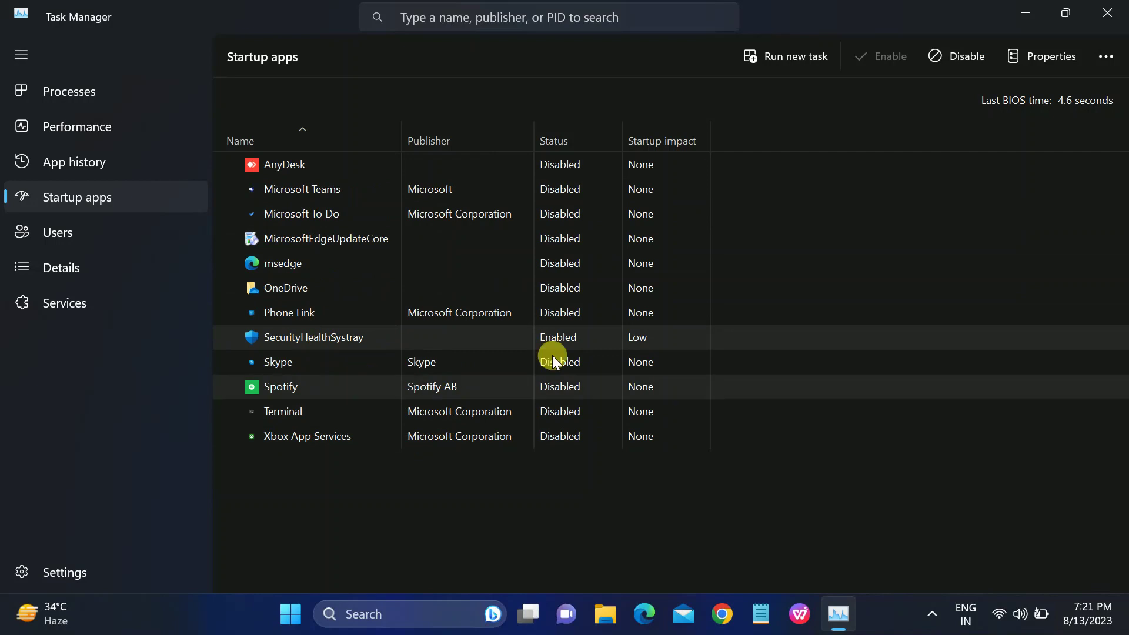
pyautogui.click(1107, 13)
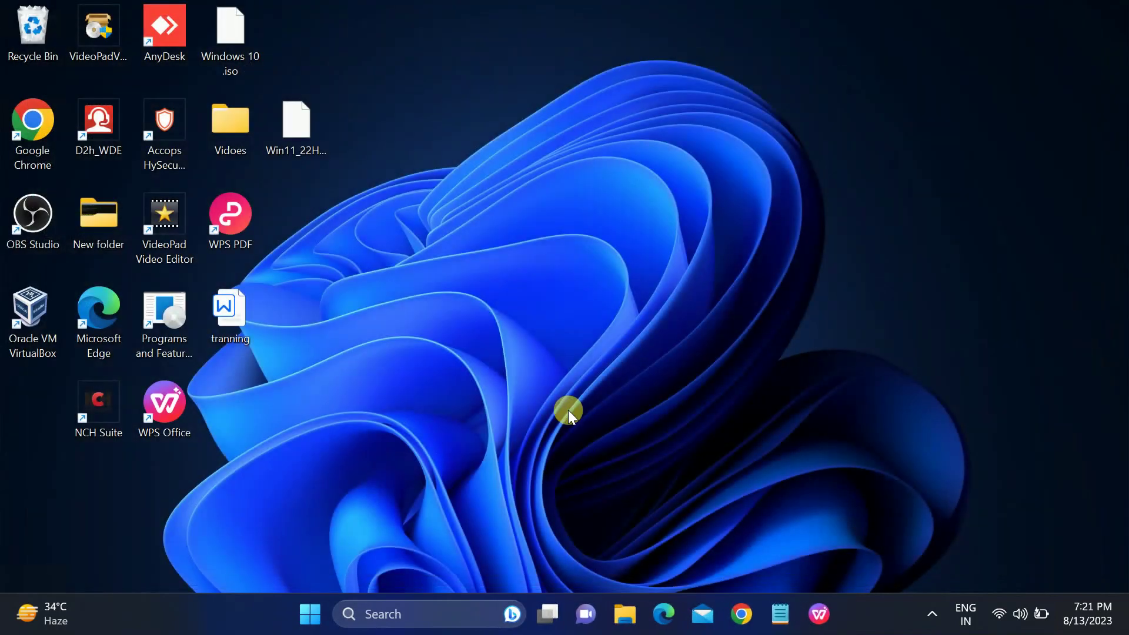
# - Search Windows for 'add' and launch Add or remove programs
pyautogui.rightClick(567, 410)
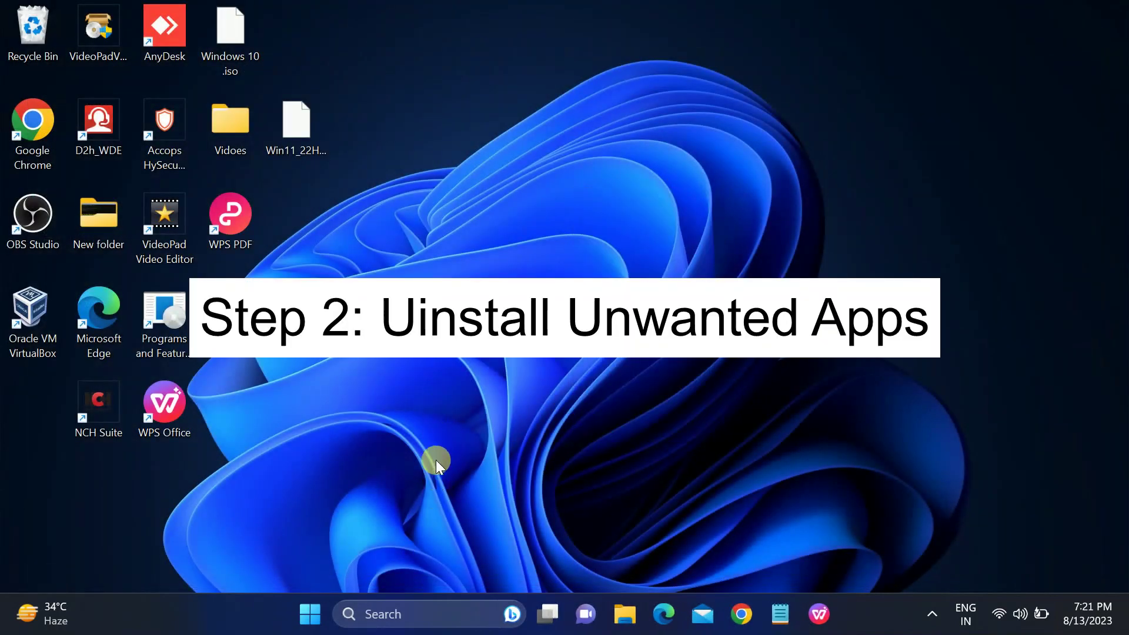
pyautogui.click(395, 613)
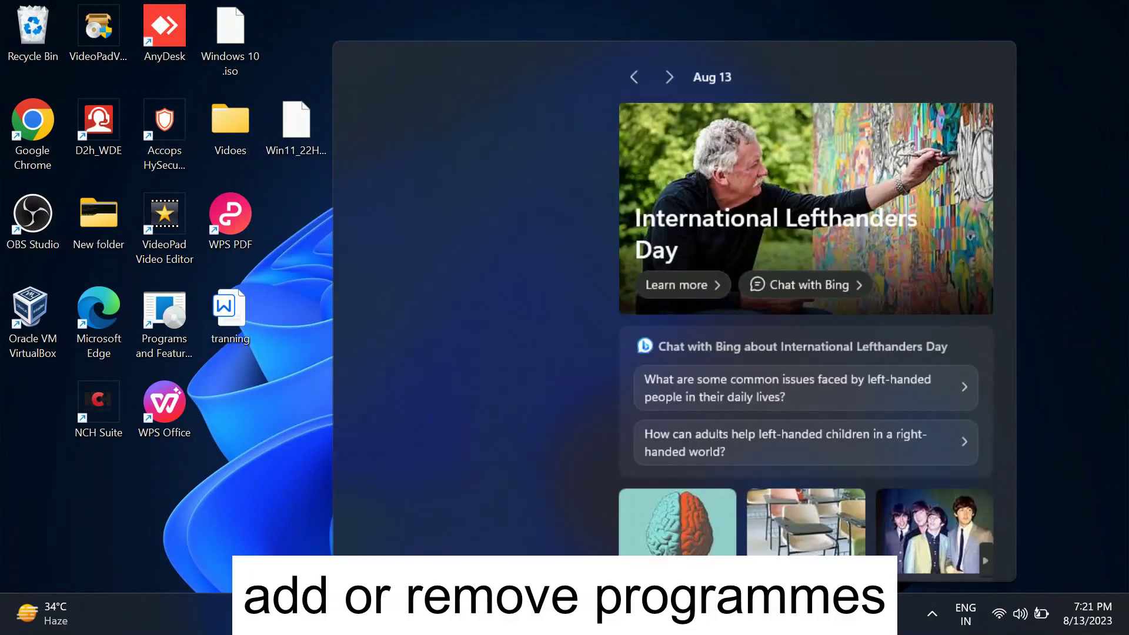
pyautogui.write('add')
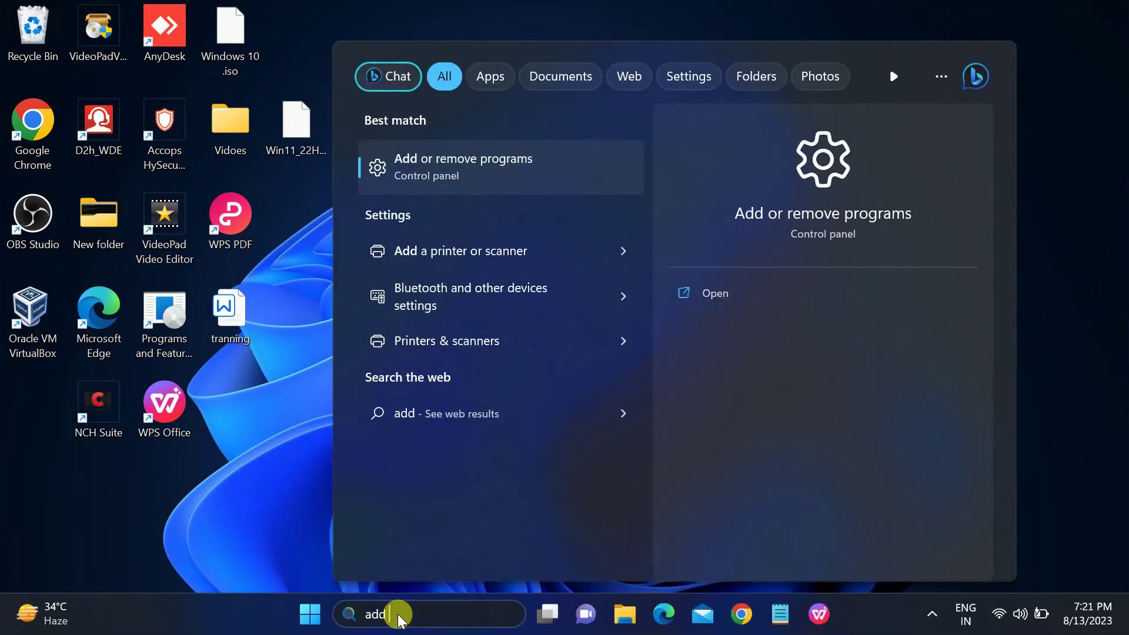
pyautogui.click(504, 176)
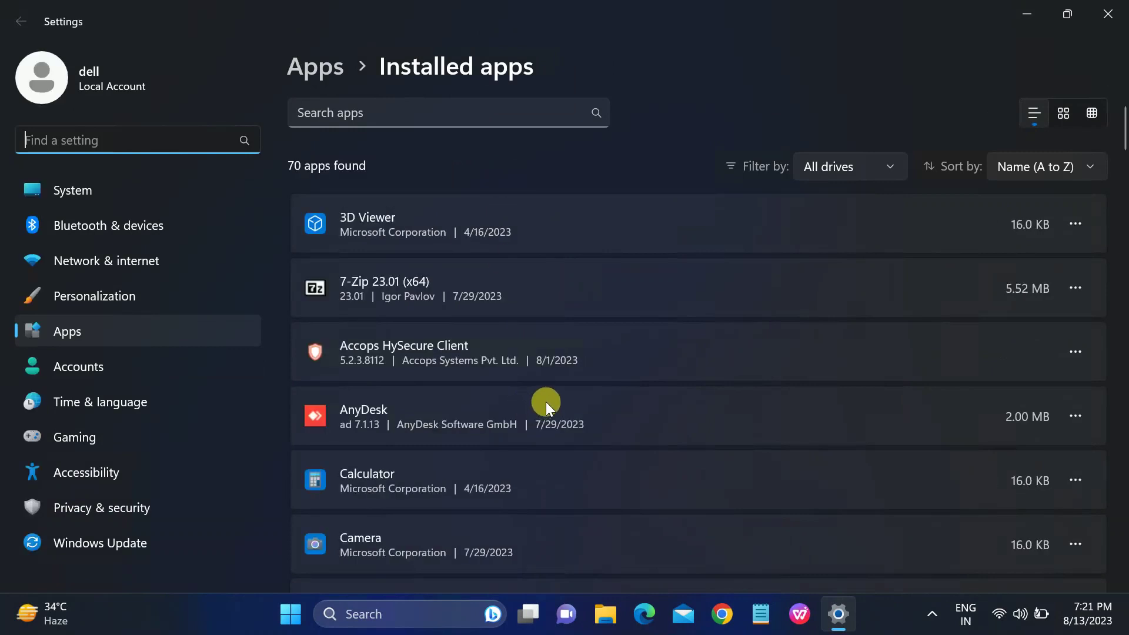
# - Uninstall Microsoft 365 (Office) from the Installed apps list
pyautogui.scroll(-1, 545, 401)
pyautogui.scroll(-2, 546, 401)
pyautogui.scroll(-1, 546, 401)
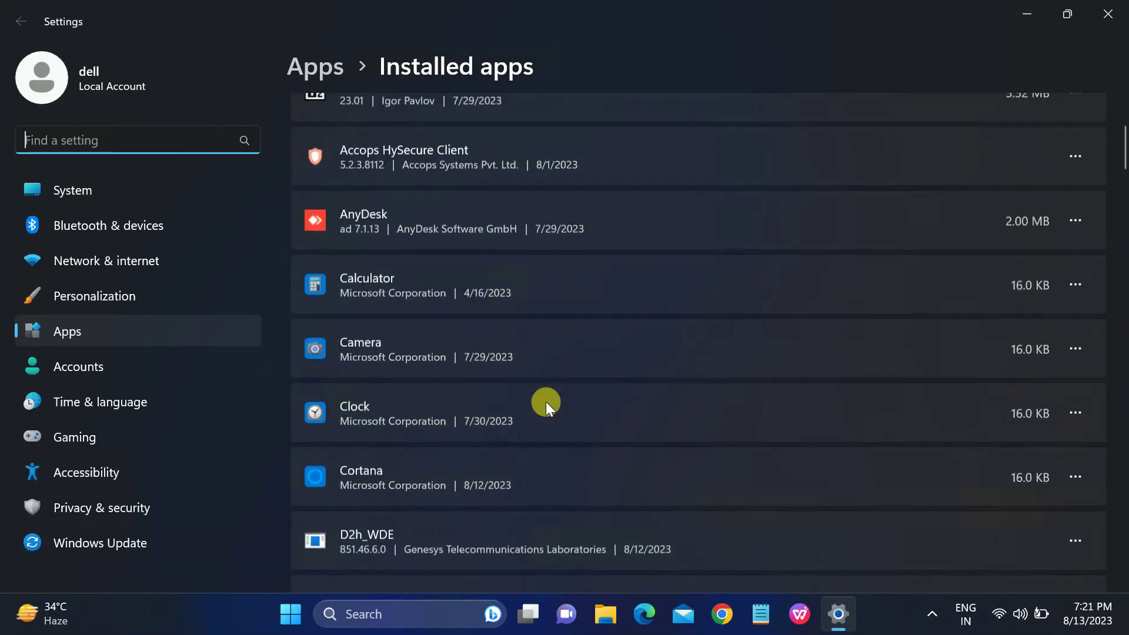
pyautogui.scroll(-2, 545, 401)
pyautogui.scroll(-1, 545, 401)
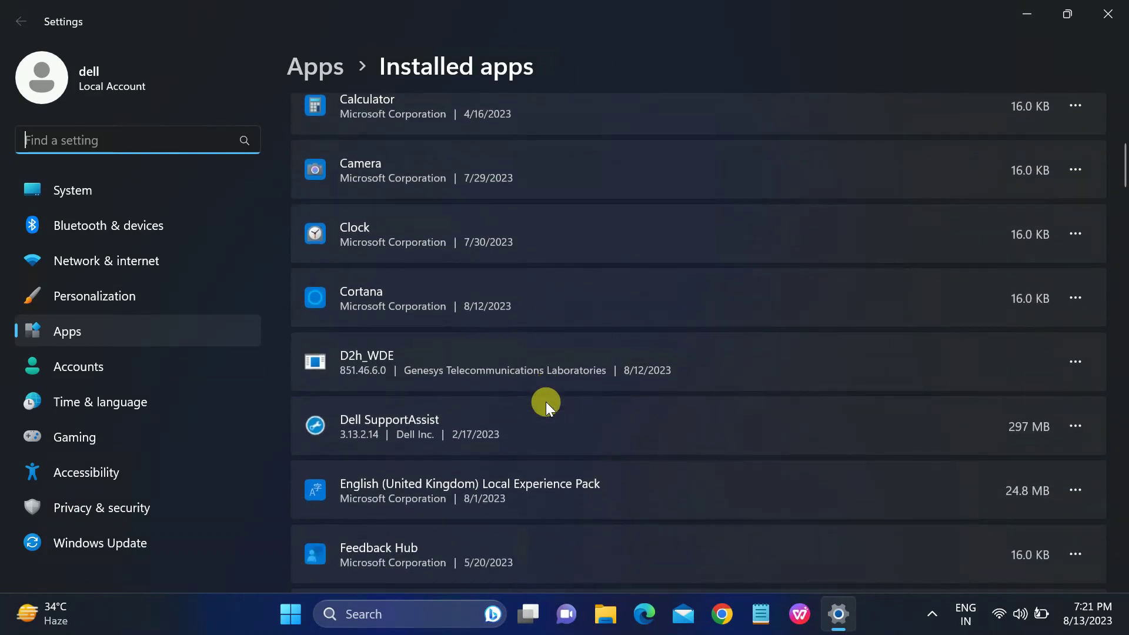
pyautogui.scroll(-3, 546, 400)
pyautogui.scroll(-3, 545, 397)
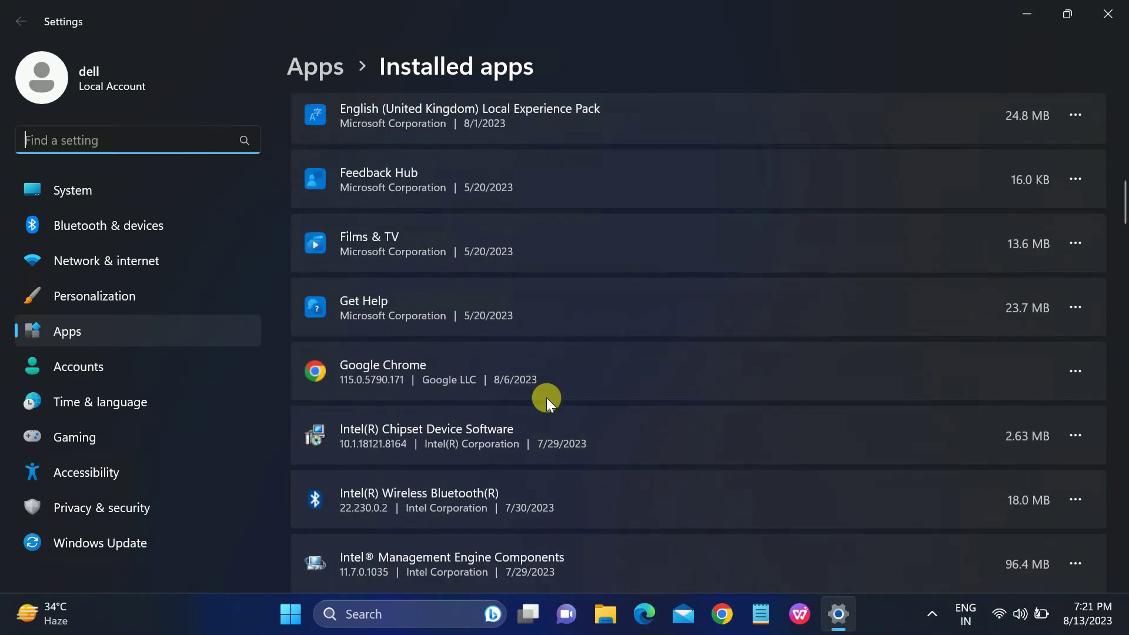
pyautogui.scroll(-1, 546, 397)
pyautogui.scroll(-1, 546, 396)
pyautogui.scroll(-1, 546, 394)
pyautogui.scroll(-2, 546, 394)
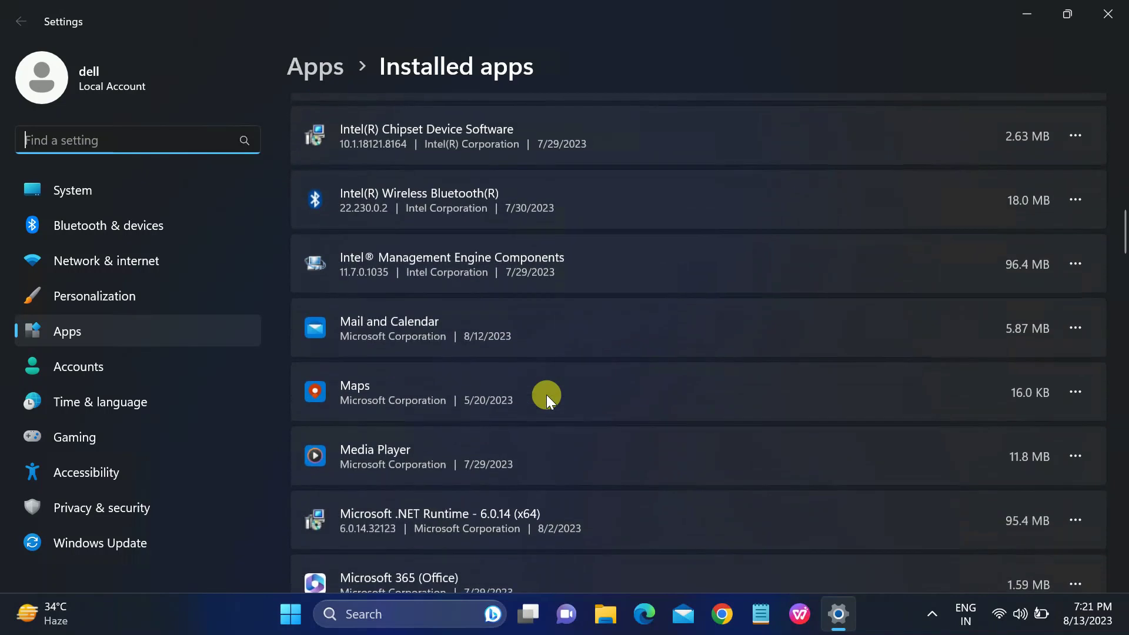
pyautogui.scroll(-1, 546, 394)
pyautogui.scroll(-1, 545, 394)
pyautogui.scroll(-2, 546, 393)
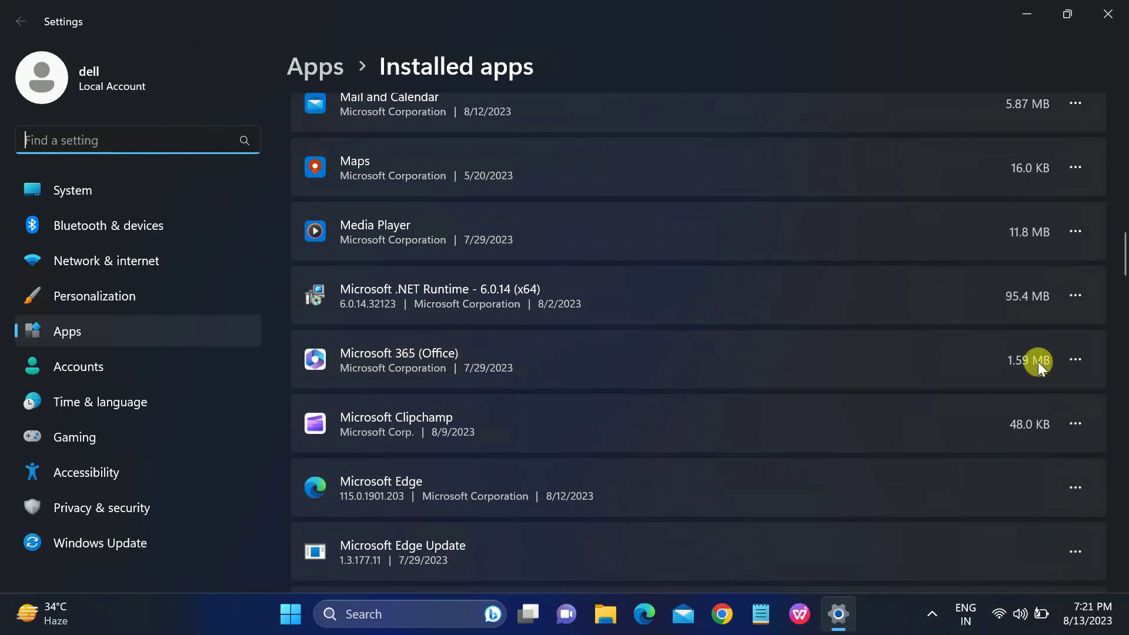
pyautogui.click(1074, 359)
pyautogui.click(905, 450)
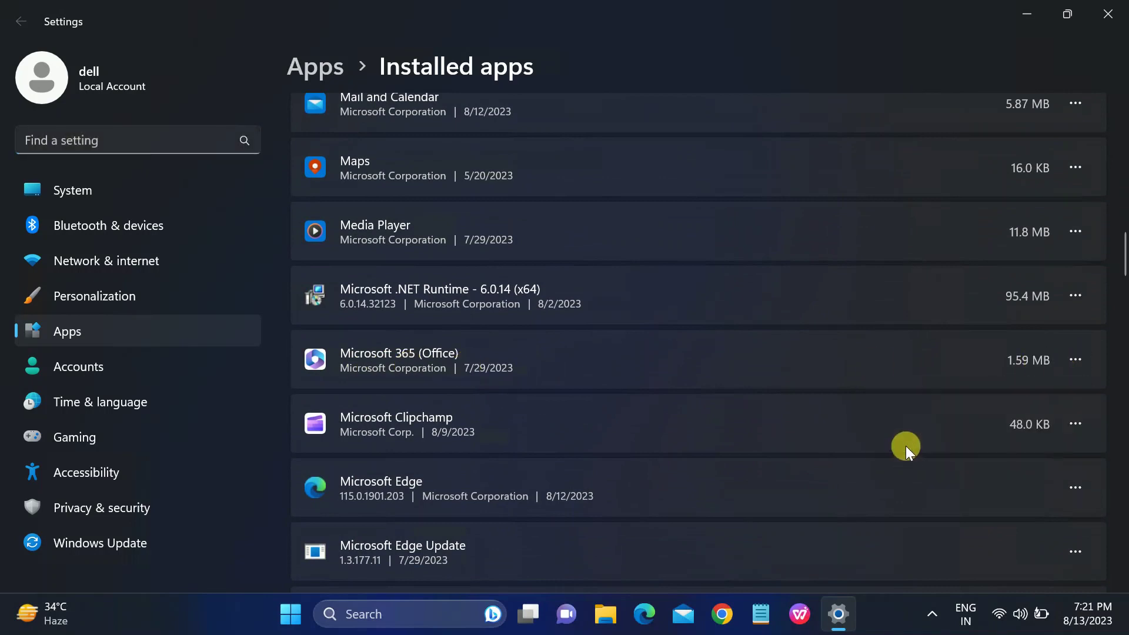
pyautogui.click(1022, 443)
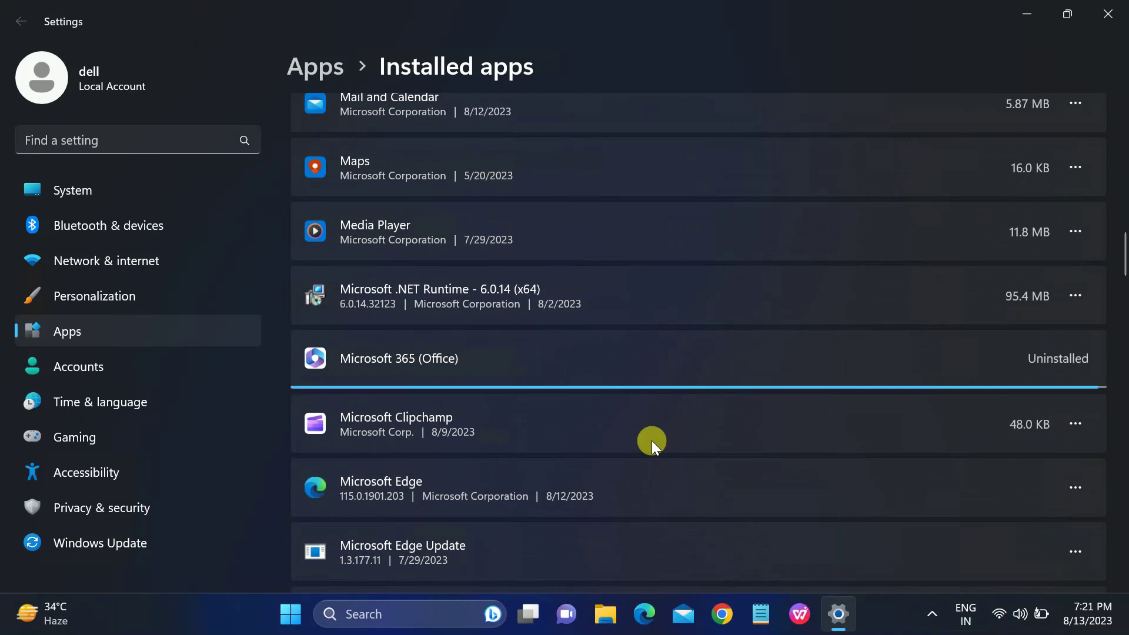
# - Uninstall Microsoft OneDrive
pyautogui.scroll(-1, 541, 424)
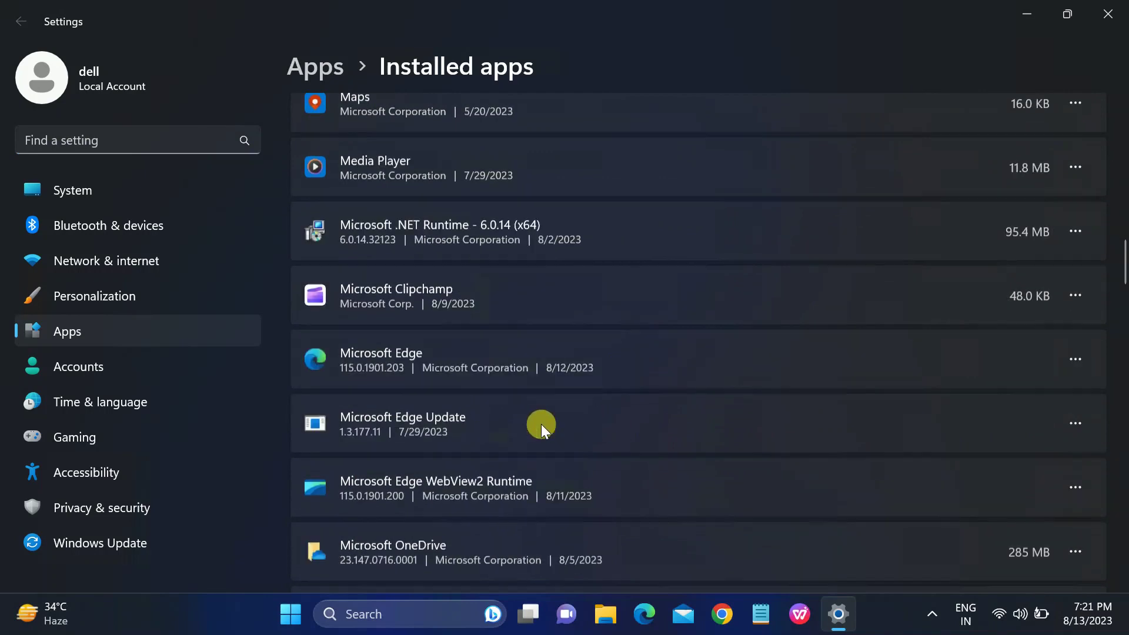
pyautogui.scroll(-1, 540, 425)
pyautogui.scroll(-2, 541, 424)
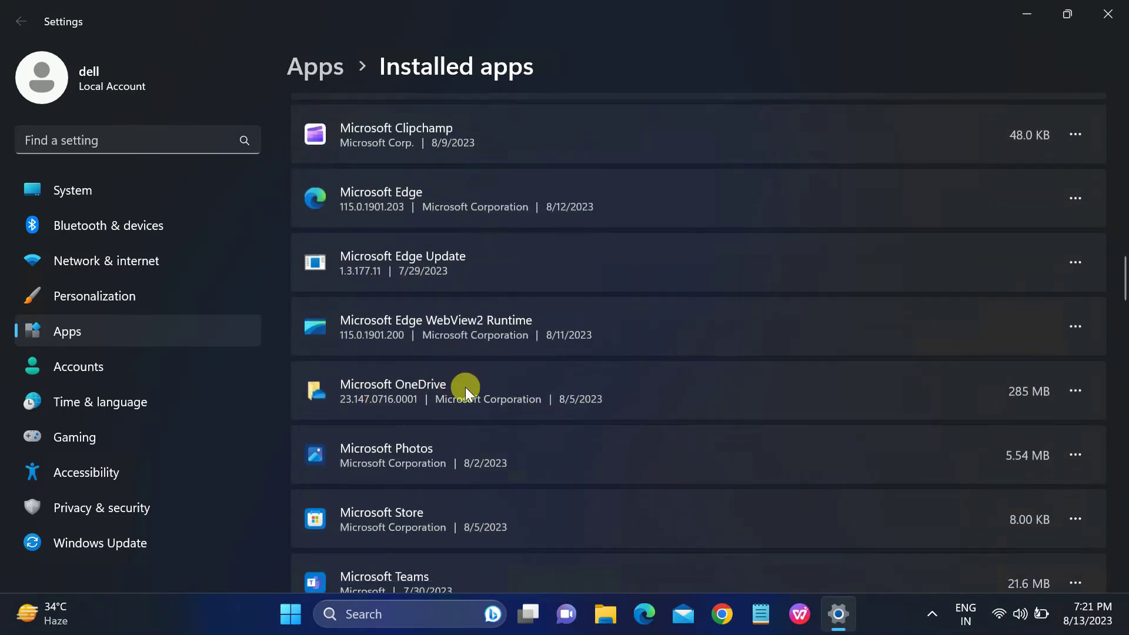
pyautogui.click(1073, 392)
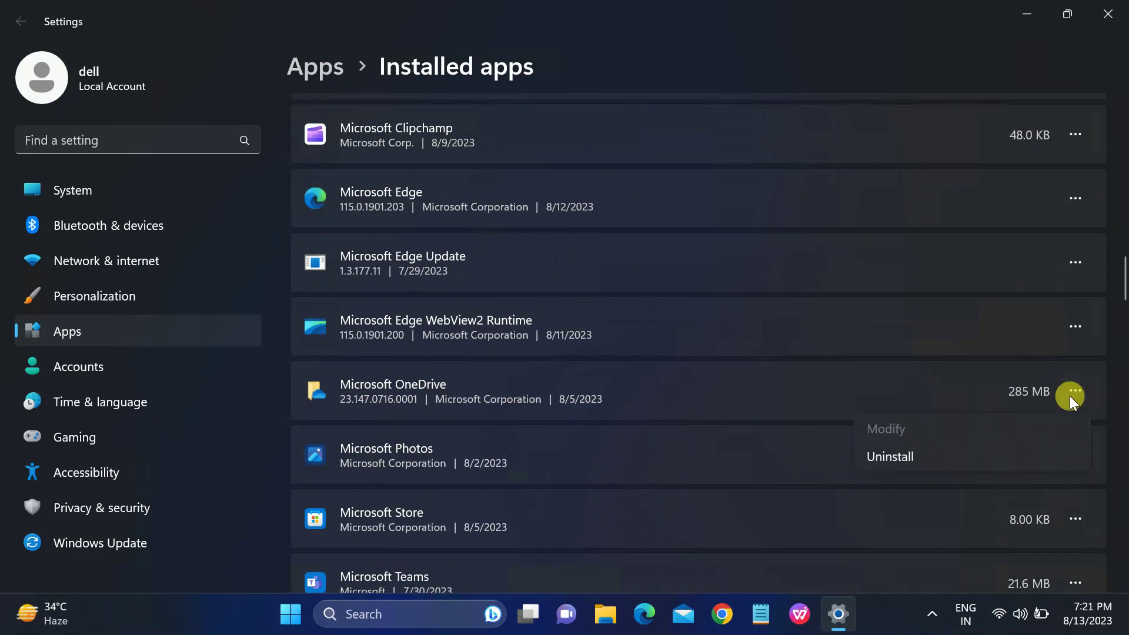
pyautogui.click(900, 456)
pyautogui.click(1014, 475)
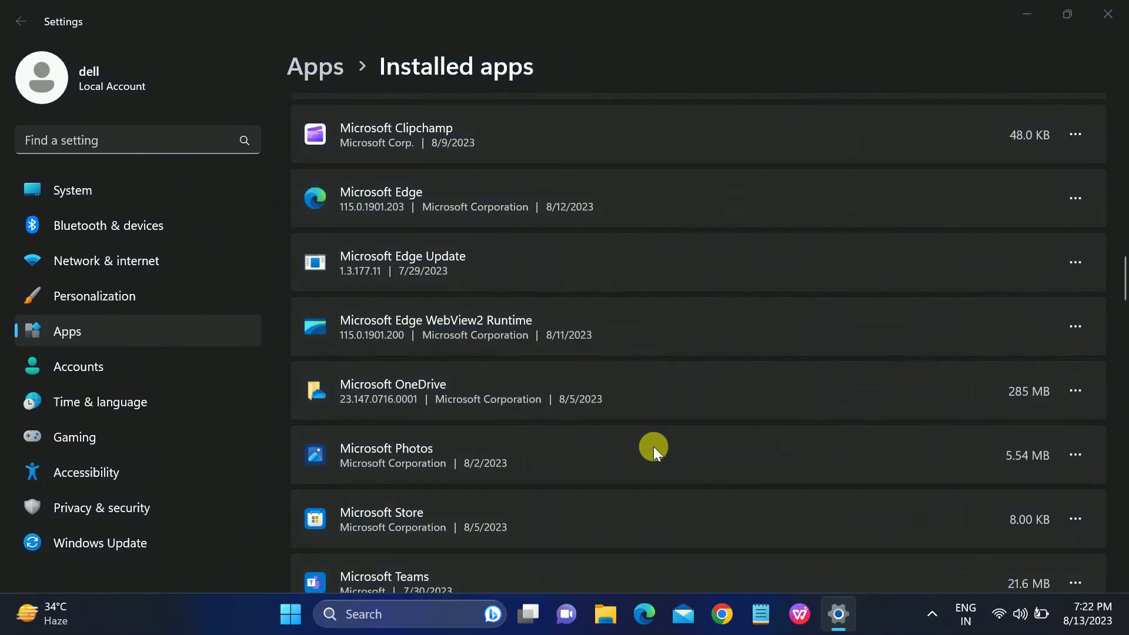
# - Uninstall Skype
pyautogui.scroll(-1, 653, 444)
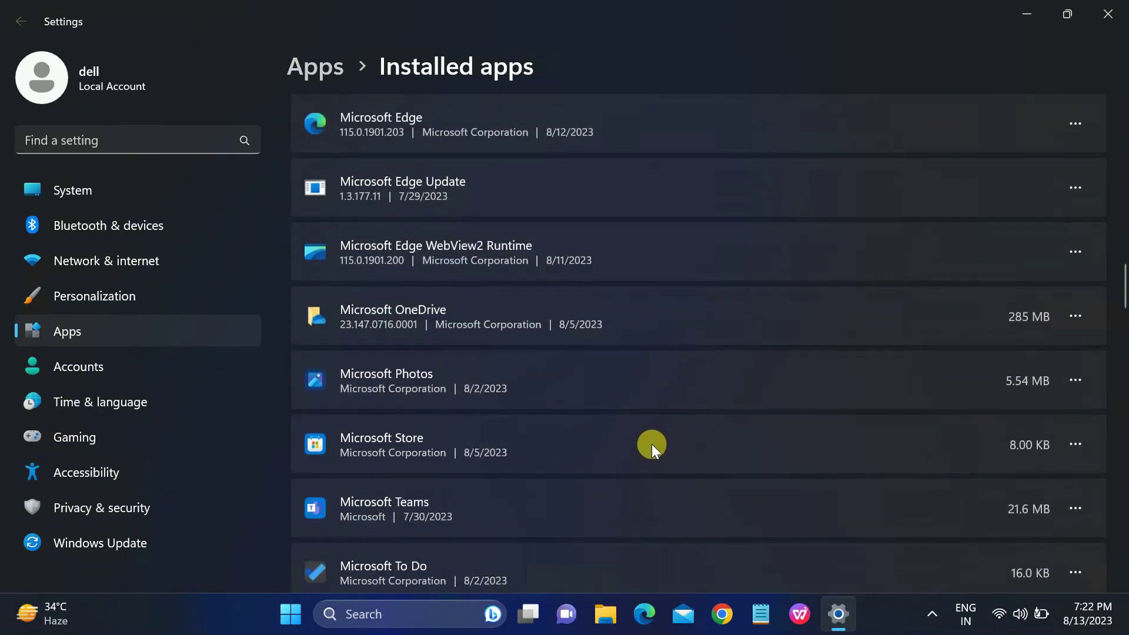
pyautogui.scroll(-1, 652, 443)
pyautogui.scroll(-2, 651, 444)
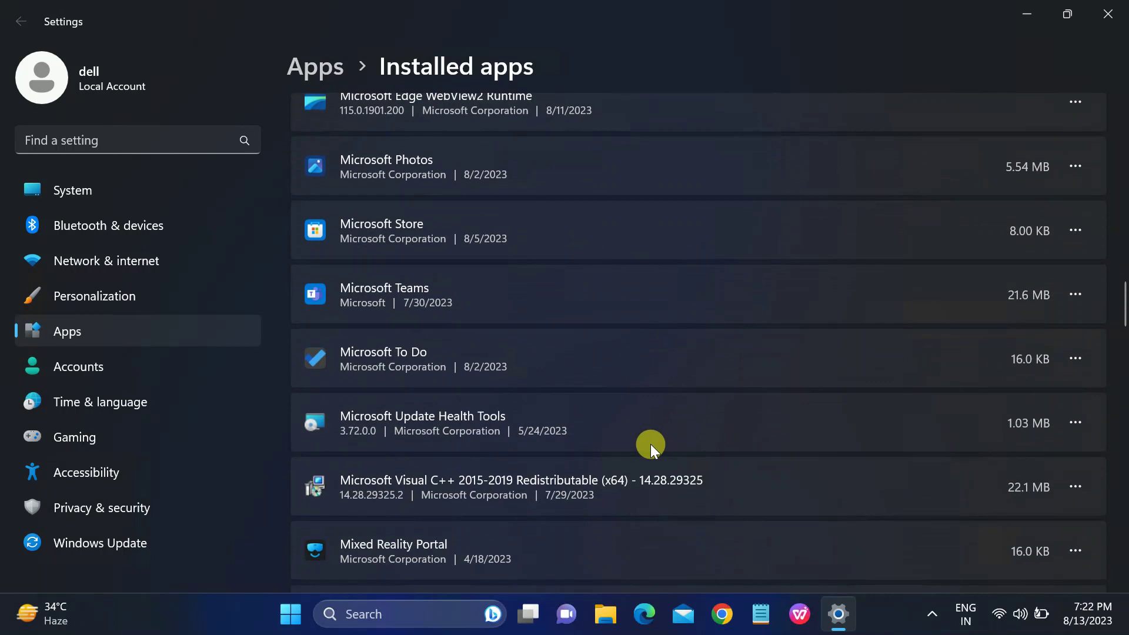
pyautogui.scroll(-1, 650, 444)
pyautogui.scroll(-1, 650, 444)
pyautogui.scroll(-1, 651, 443)
pyautogui.scroll(-1, 649, 442)
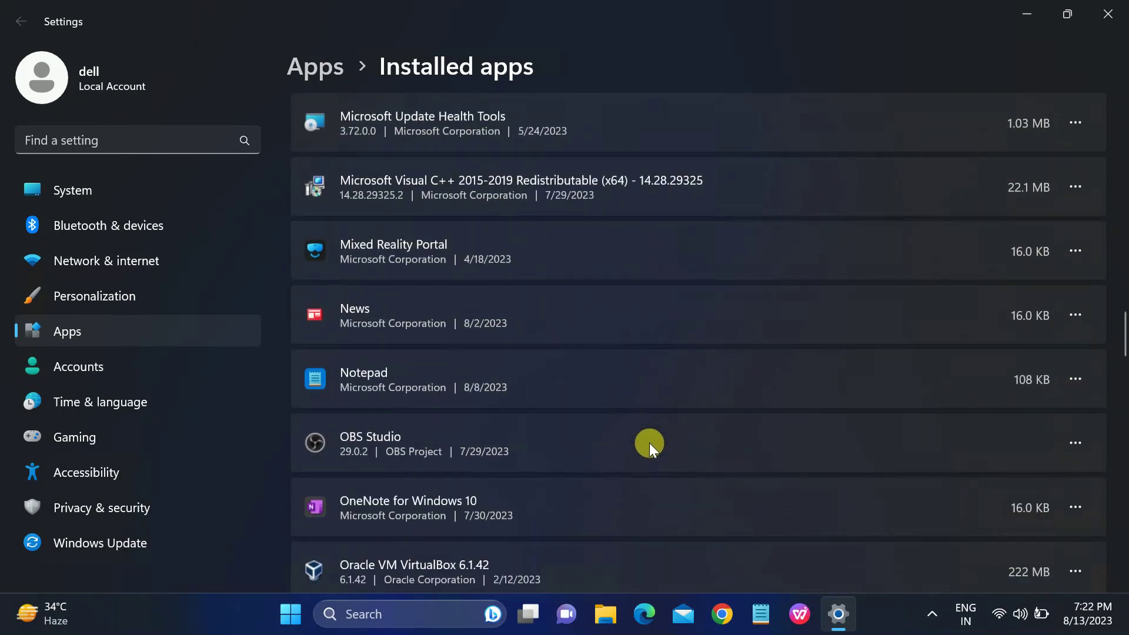
pyautogui.scroll(-1, 649, 443)
pyautogui.scroll(-1, 648, 442)
pyautogui.scroll(-2, 647, 442)
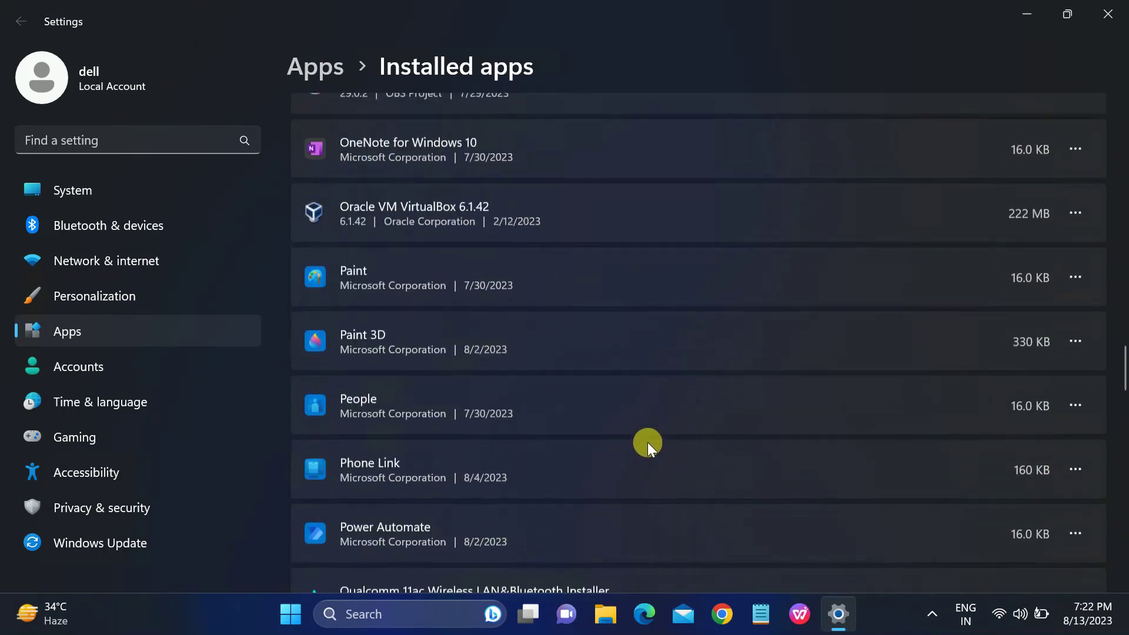
pyautogui.scroll(-1, 648, 442)
pyautogui.scroll(-1, 647, 442)
pyautogui.scroll(-1, 647, 442)
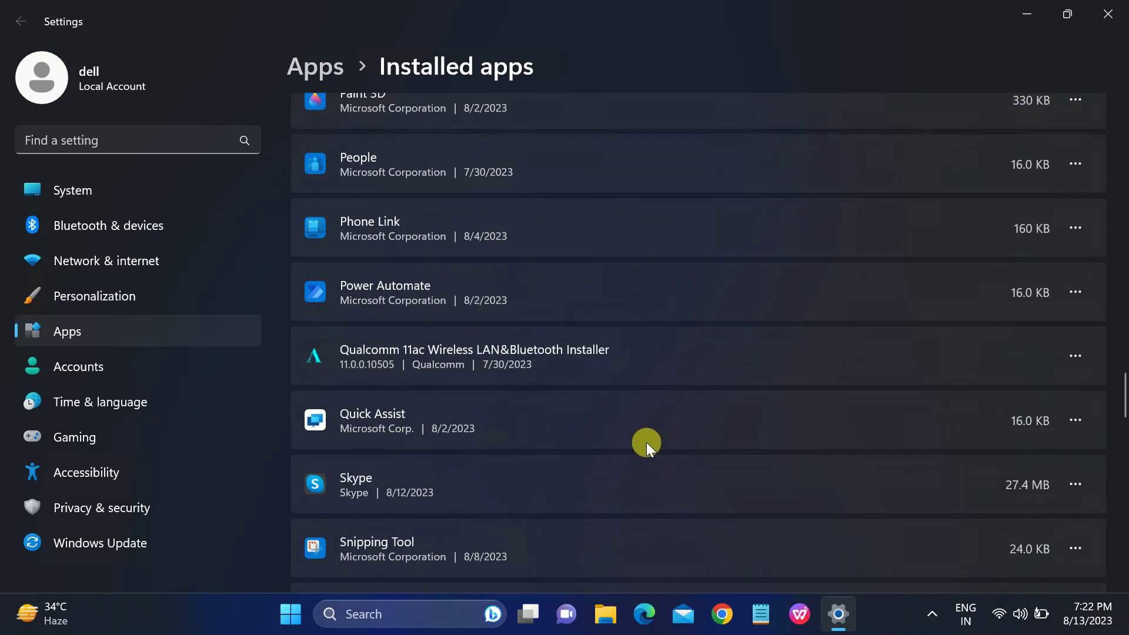
pyautogui.scroll(-1, 646, 442)
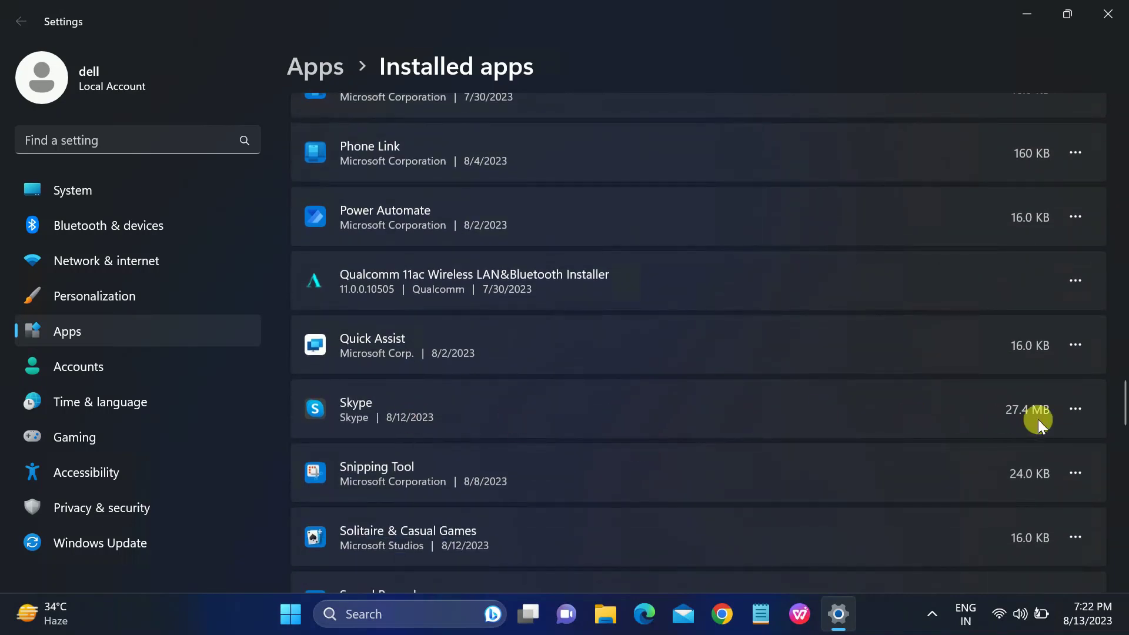
pyautogui.click(1074, 410)
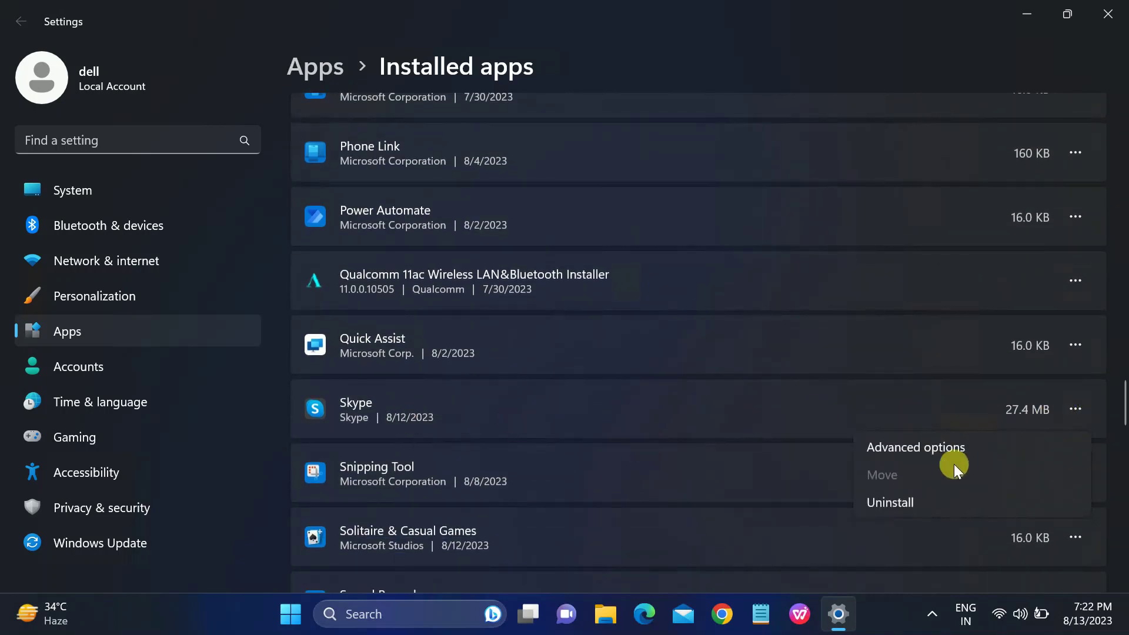
pyautogui.click(907, 502)
pyautogui.click(1041, 507)
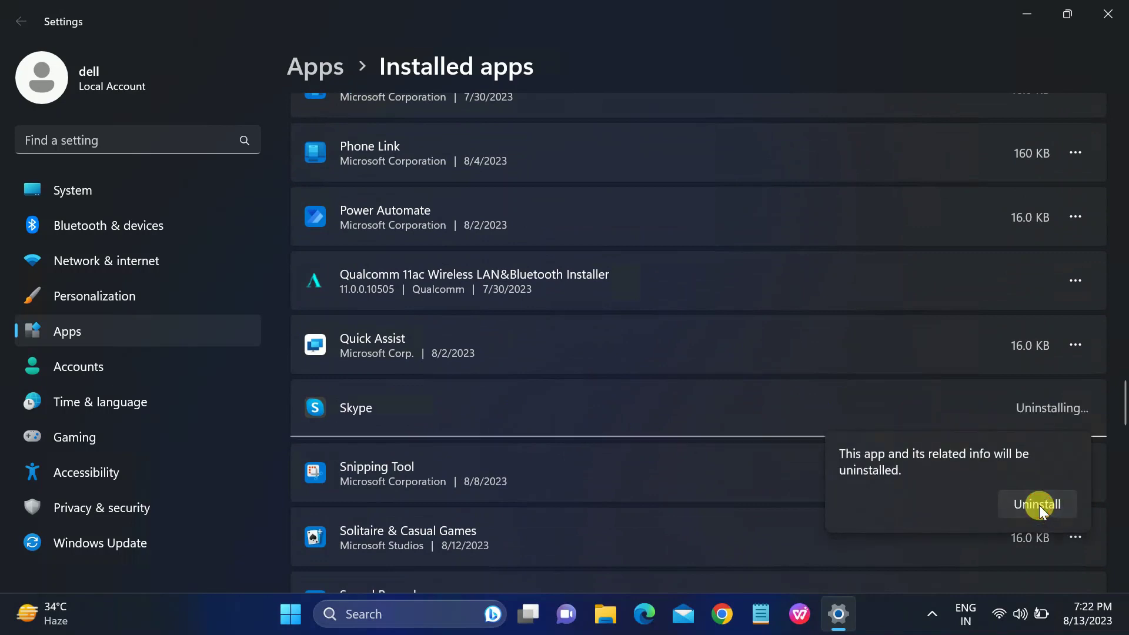
# - Uninstall Spotify Music
pyautogui.scroll(-2, 509, 467)
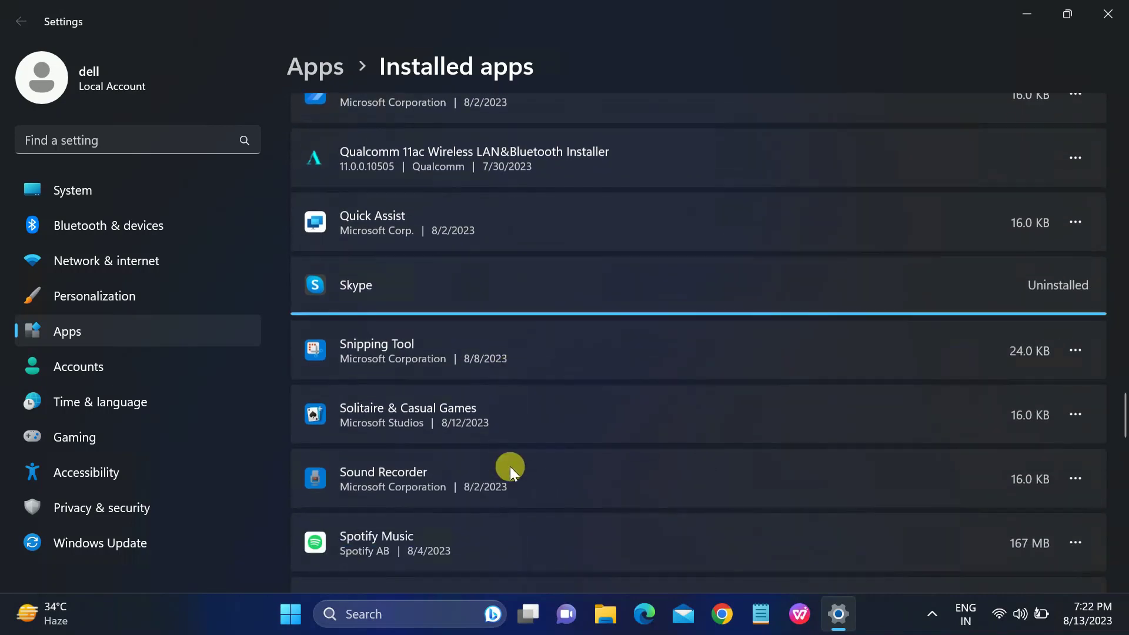
pyautogui.scroll(-2, 509, 467)
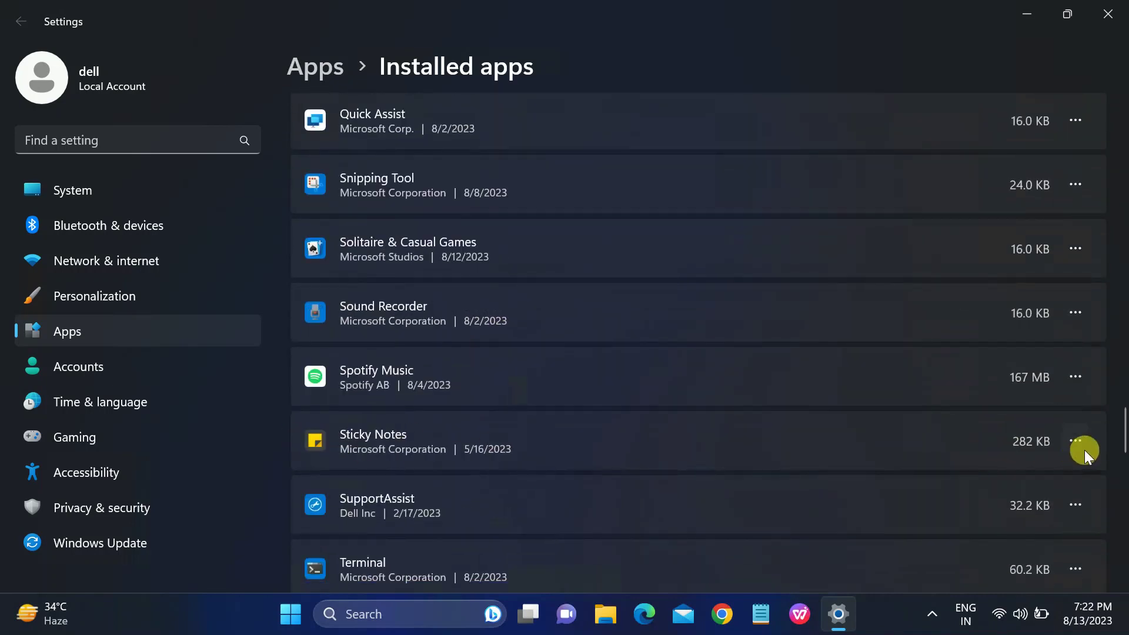
pyautogui.click(1075, 442)
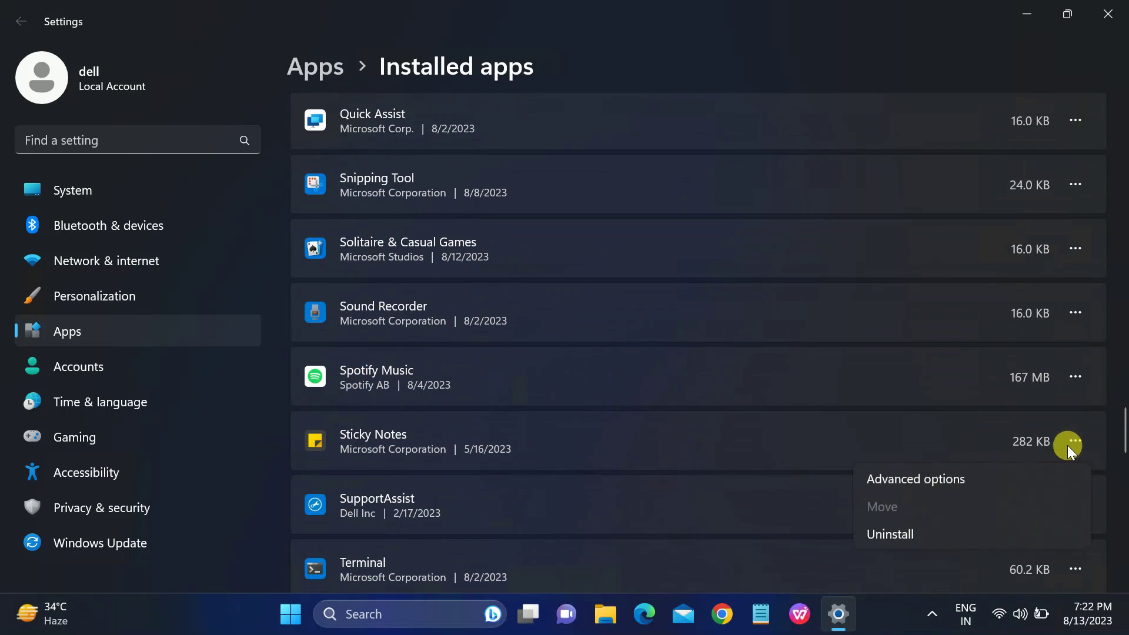
pyautogui.click(1071, 376)
pyautogui.click(1070, 382)
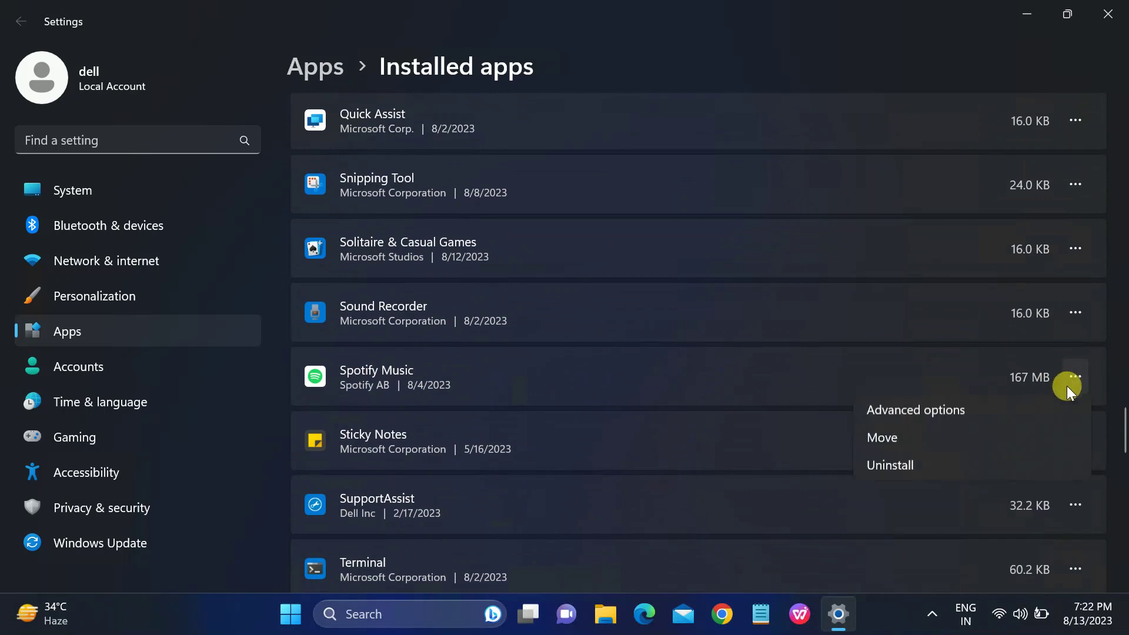
pyautogui.click(903, 459)
pyautogui.click(1031, 477)
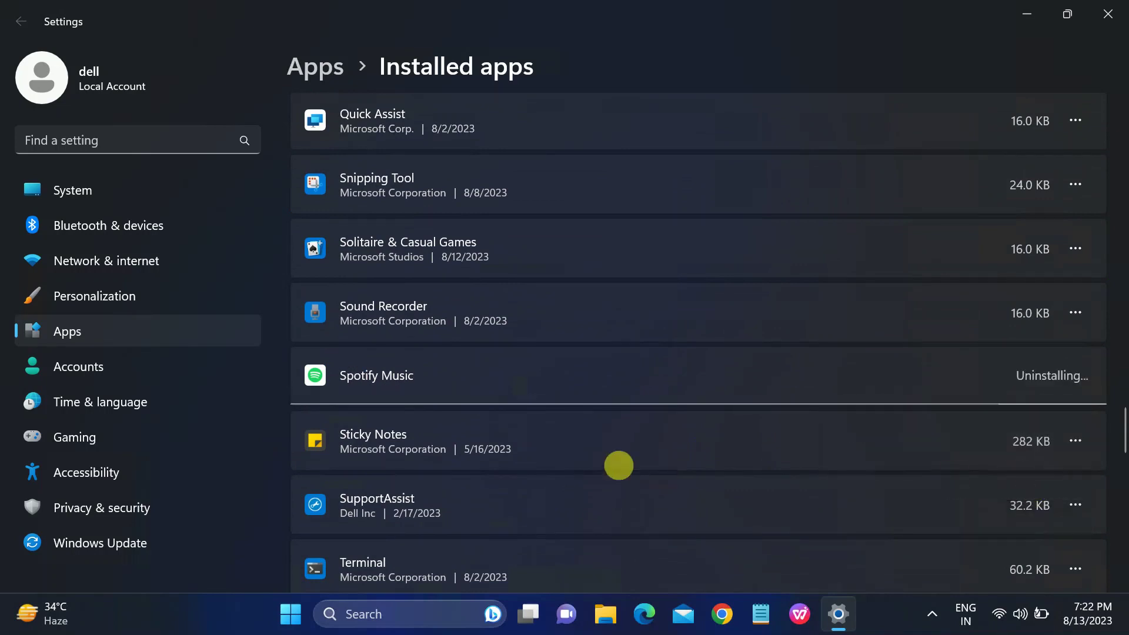
# - Browse the rest of the Installed apps list, then close Settings
pyautogui.scroll(-1, 618, 465)
pyautogui.scroll(-2, 615, 461)
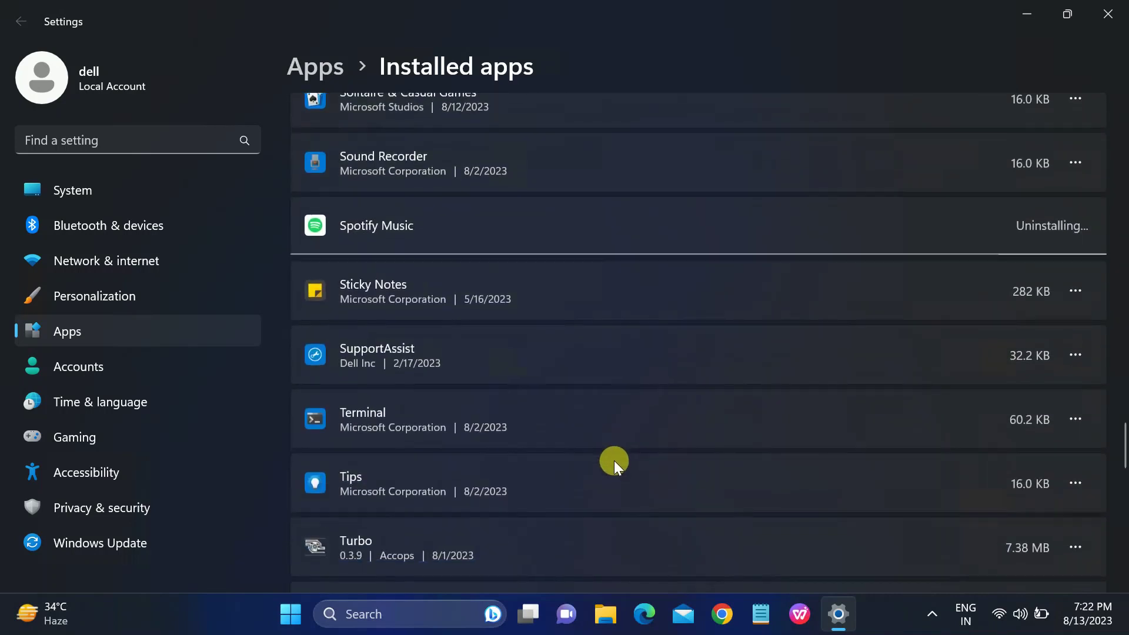
pyautogui.scroll(-1, 614, 461)
pyautogui.scroll(-1, 606, 455)
pyautogui.scroll(-2, 601, 454)
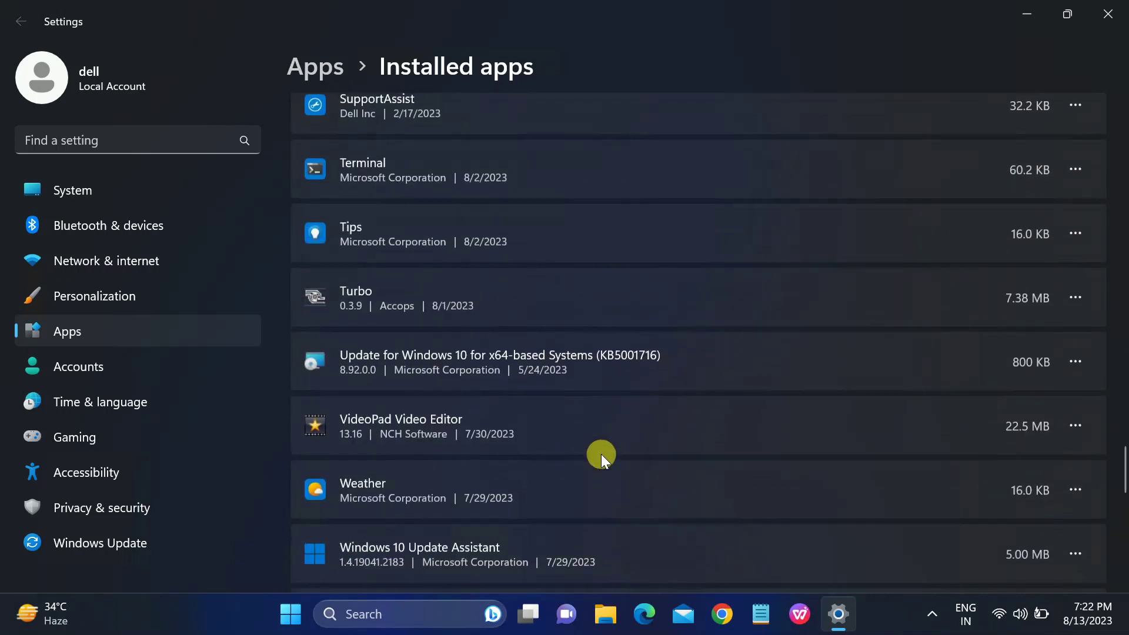
pyautogui.scroll(-2, 599, 454)
pyautogui.scroll(-1, 598, 453)
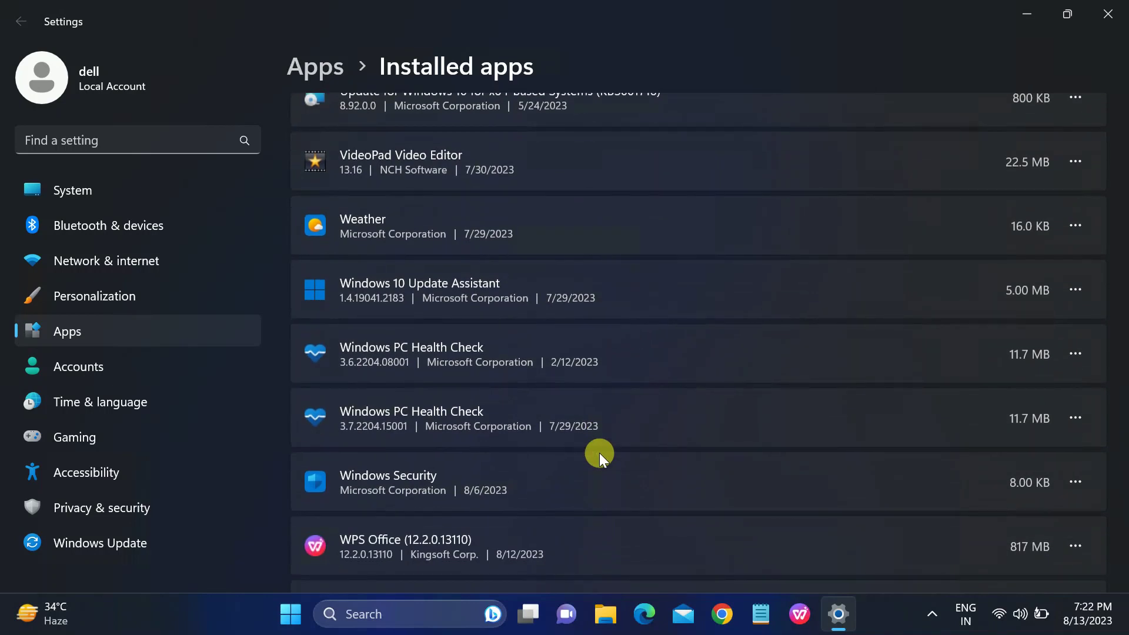
pyautogui.scroll(-1, 599, 453)
pyautogui.scroll(-2, 597, 451)
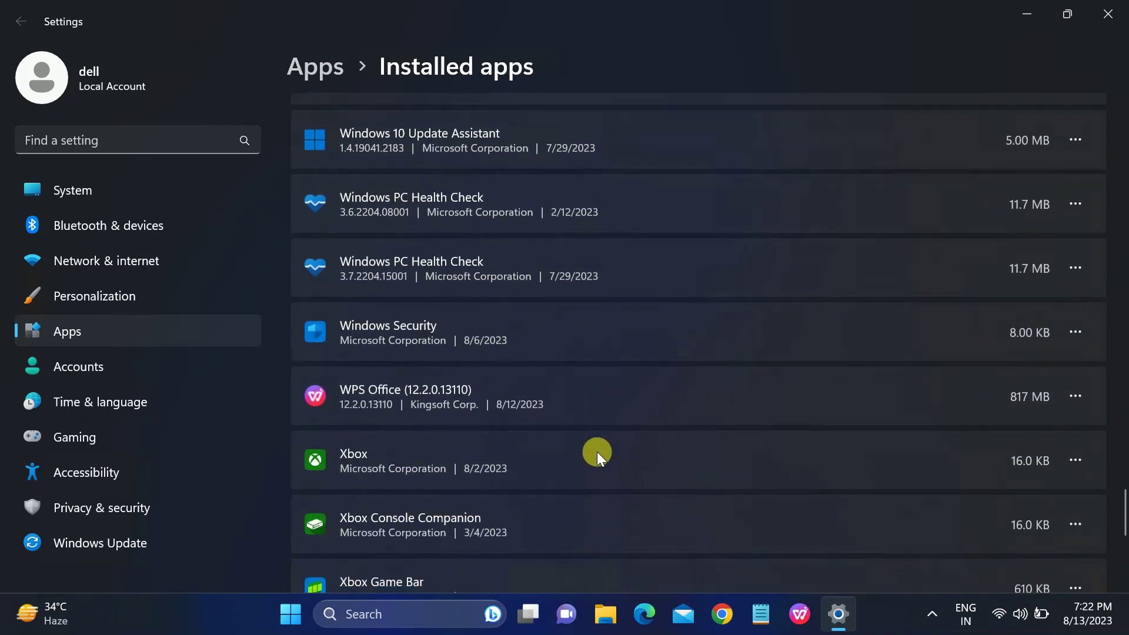
pyautogui.scroll(-2, 596, 452)
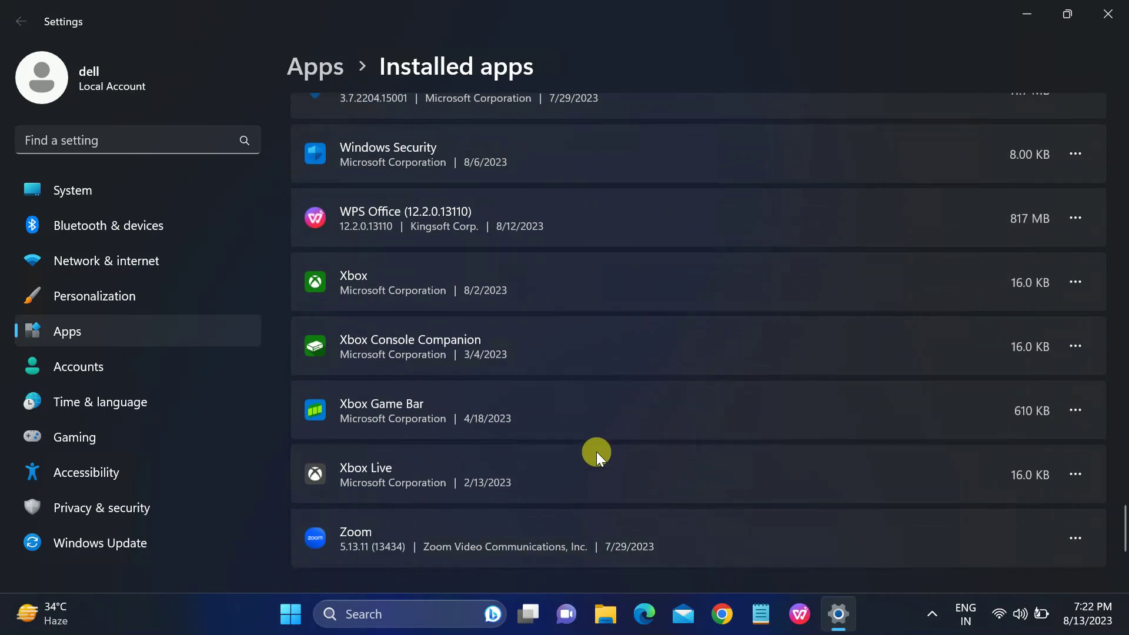
pyautogui.scroll(-1, 597, 451)
pyautogui.scroll(-2, 594, 451)
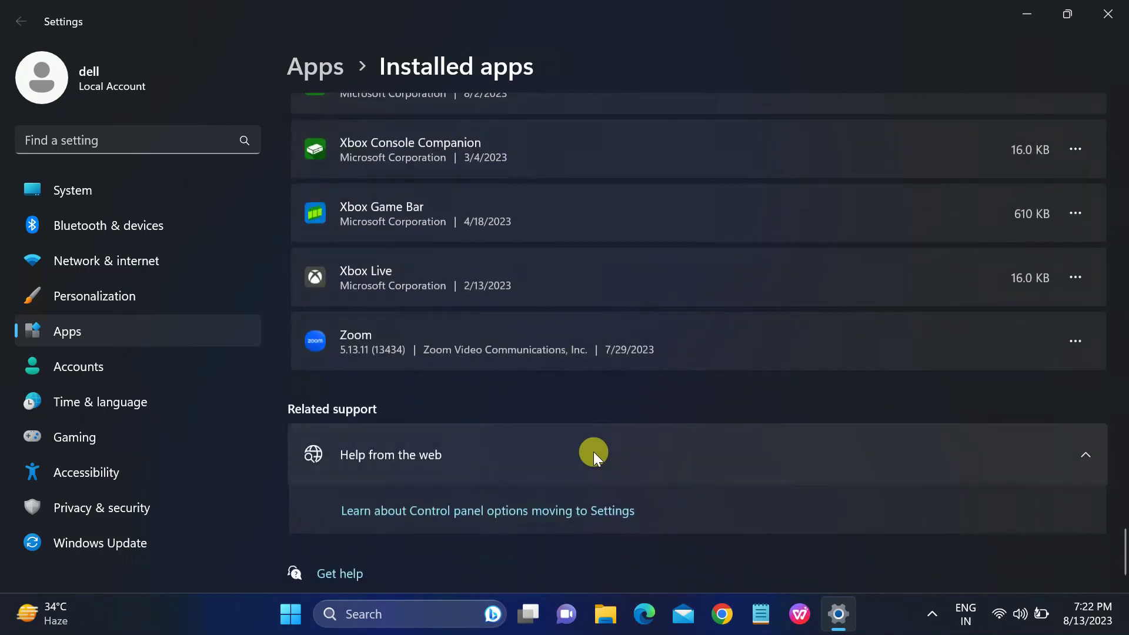
pyautogui.scroll(2, 594, 451)
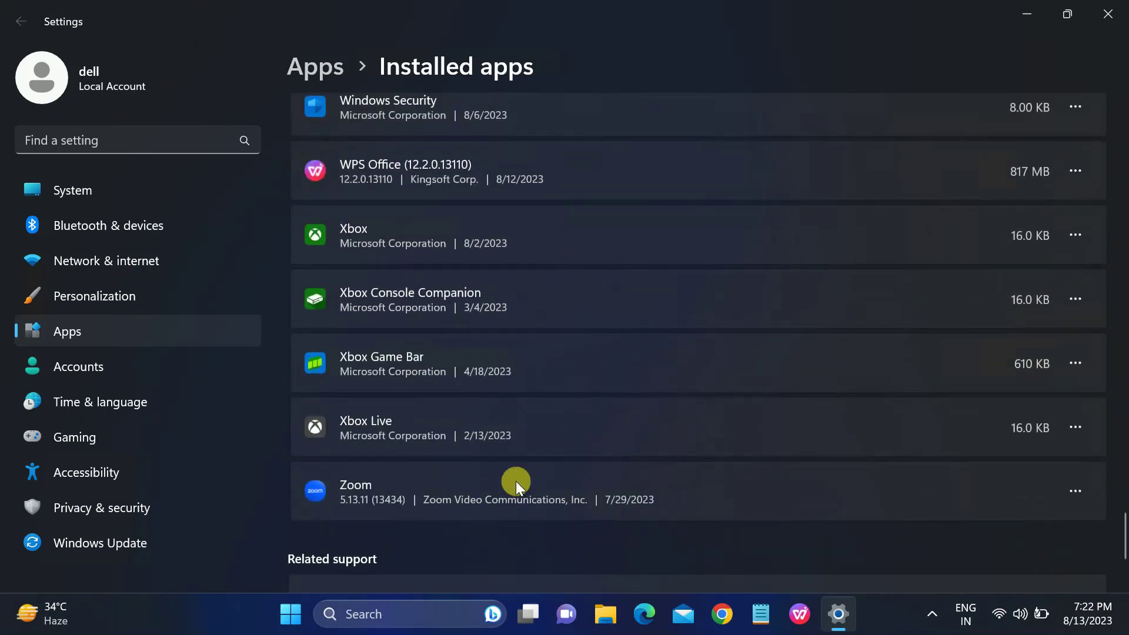
pyautogui.scroll(3, 516, 481)
pyautogui.scroll(3, 517, 481)
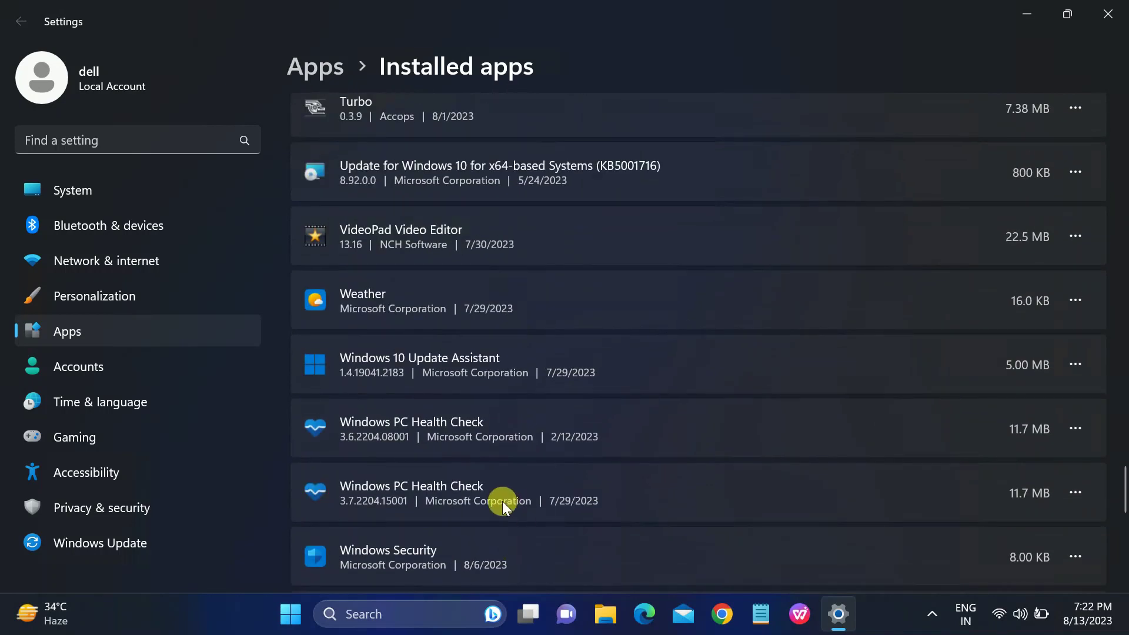
pyautogui.scroll(3, 498, 496)
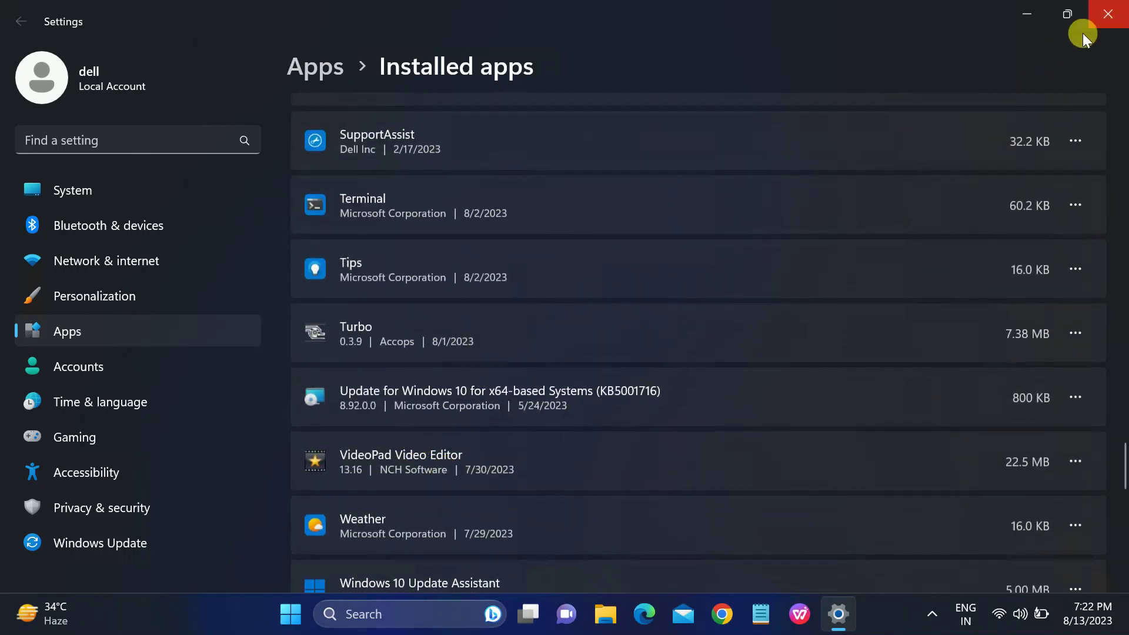
pyautogui.click(1107, 14)
pyautogui.rightClick(524, 393)
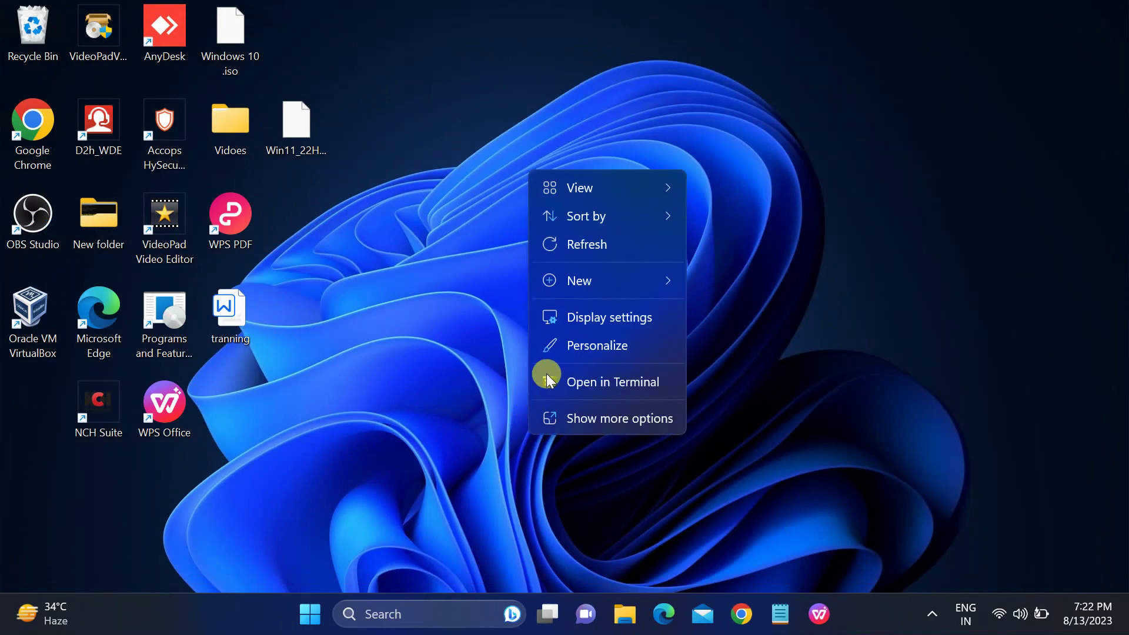
# - Refresh the desktop and open the Run dialog by searching for 'run'
pyautogui.click(596, 252)
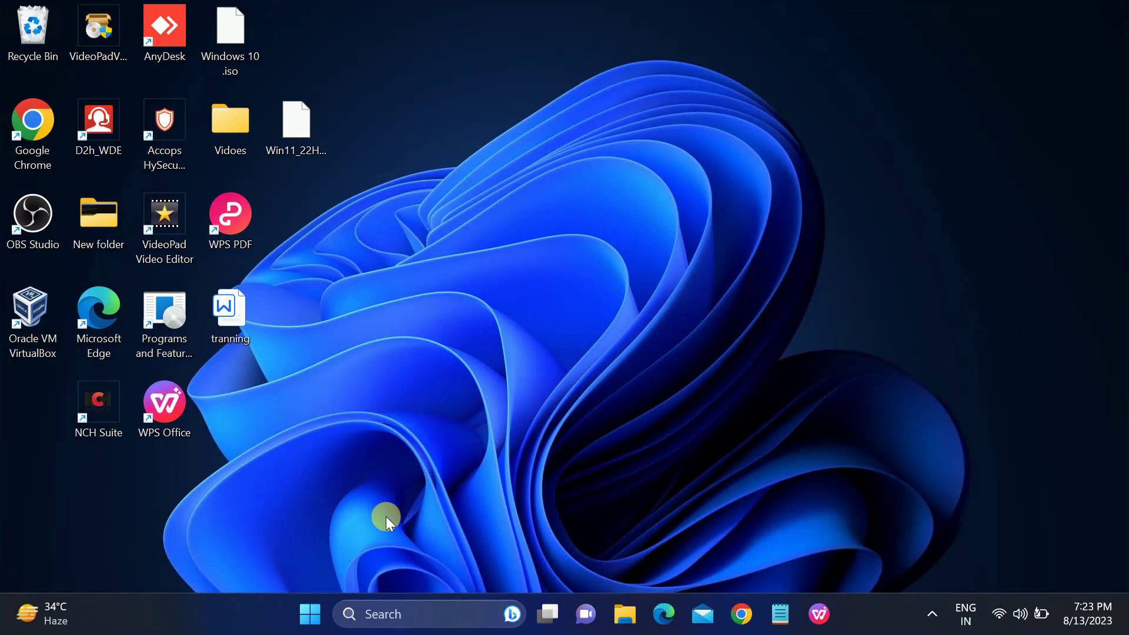
pyautogui.click(382, 615)
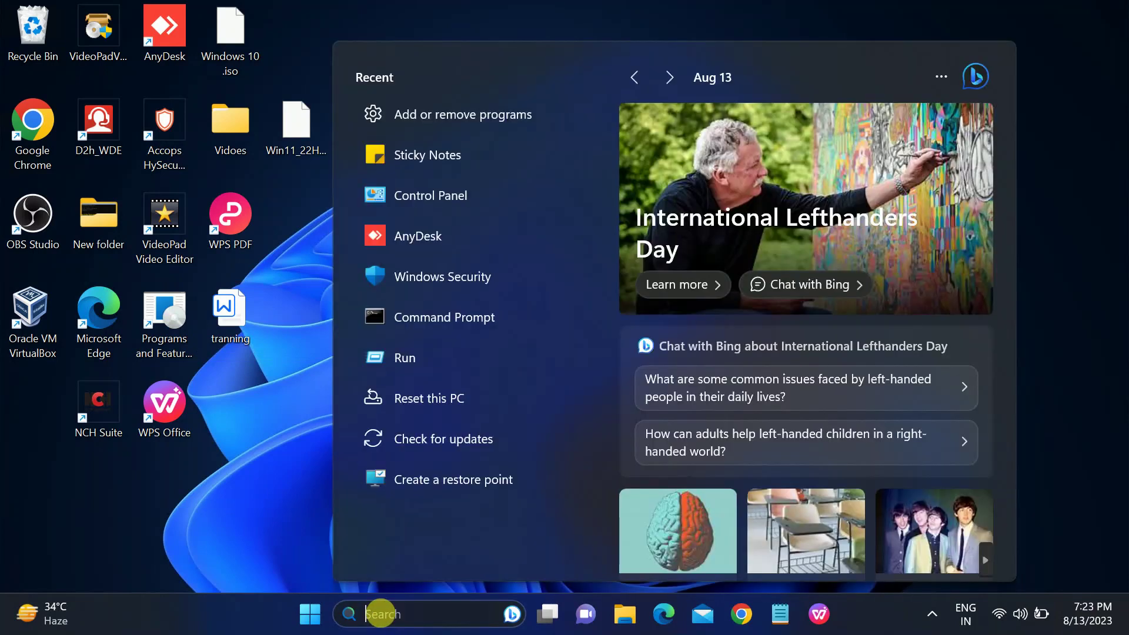
pyautogui.write('ru')
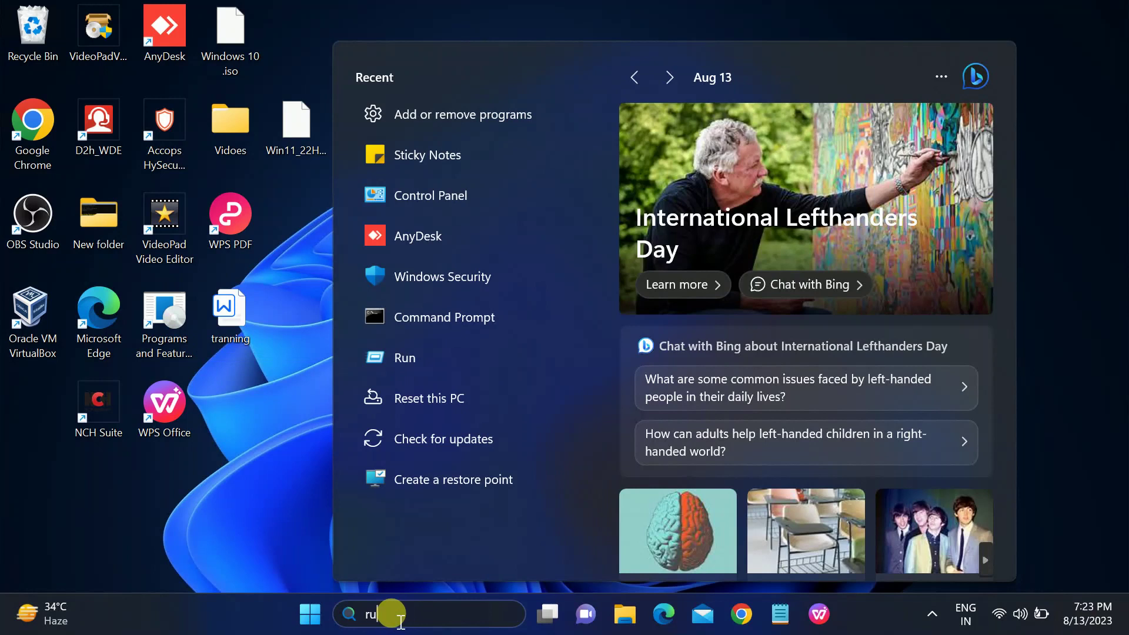
pyautogui.write('n')
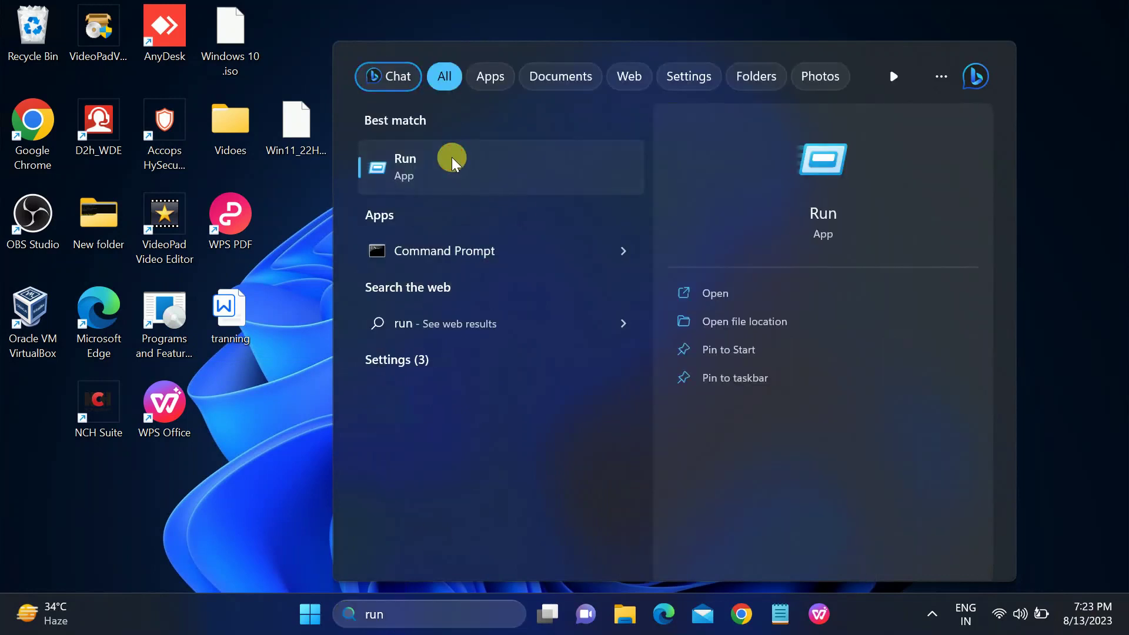
pyautogui.click(452, 162)
pyautogui.moveTo(247, 398); pyautogui.dragTo(509, 301)
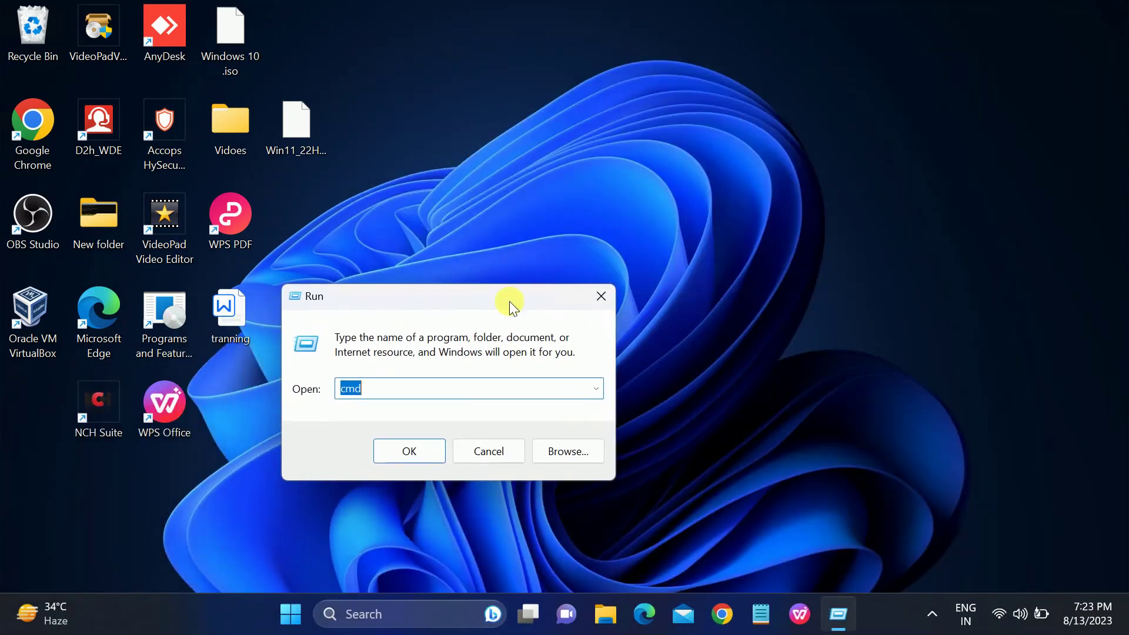
# - Run sysdm.cpl to open System Properties and move the window aside
pyautogui.write('sys')
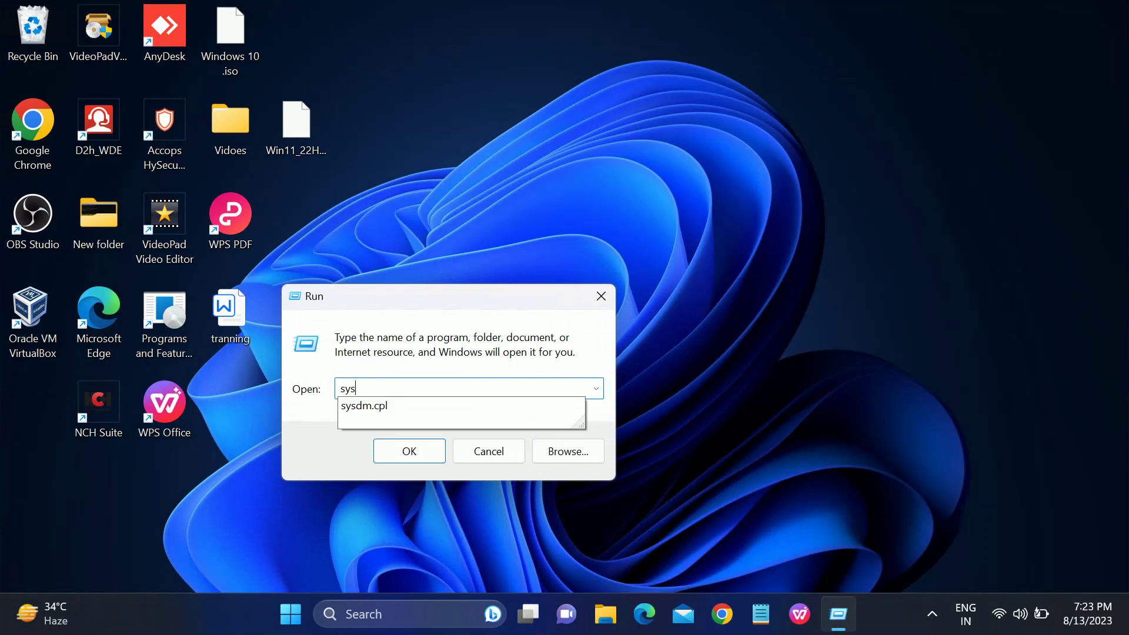
pyautogui.click(393, 401)
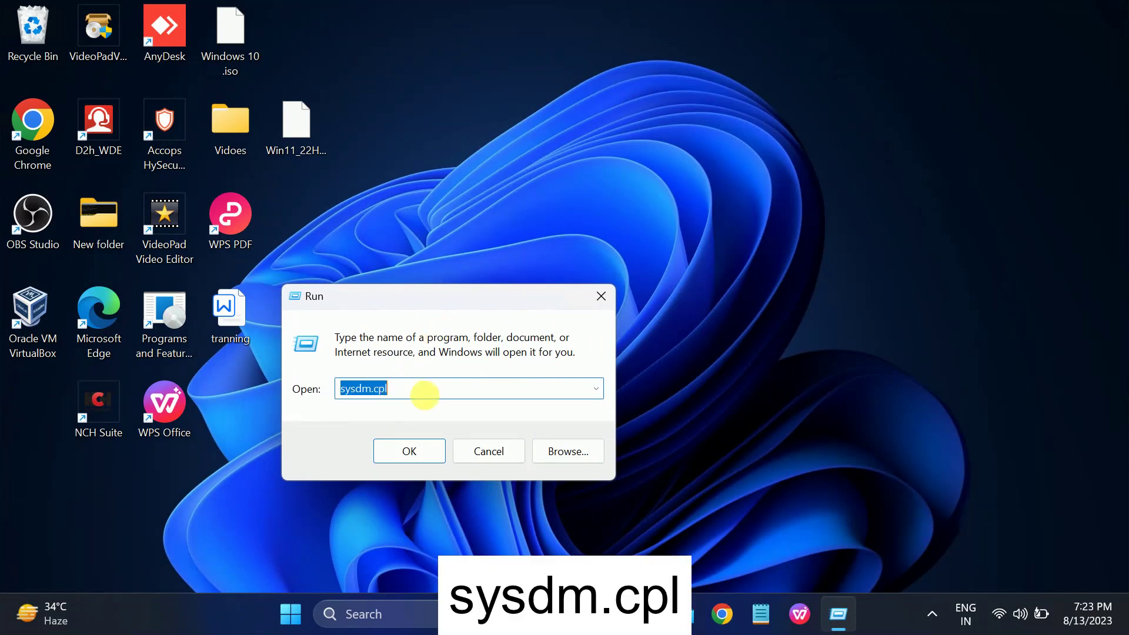
pyautogui.click(410, 452)
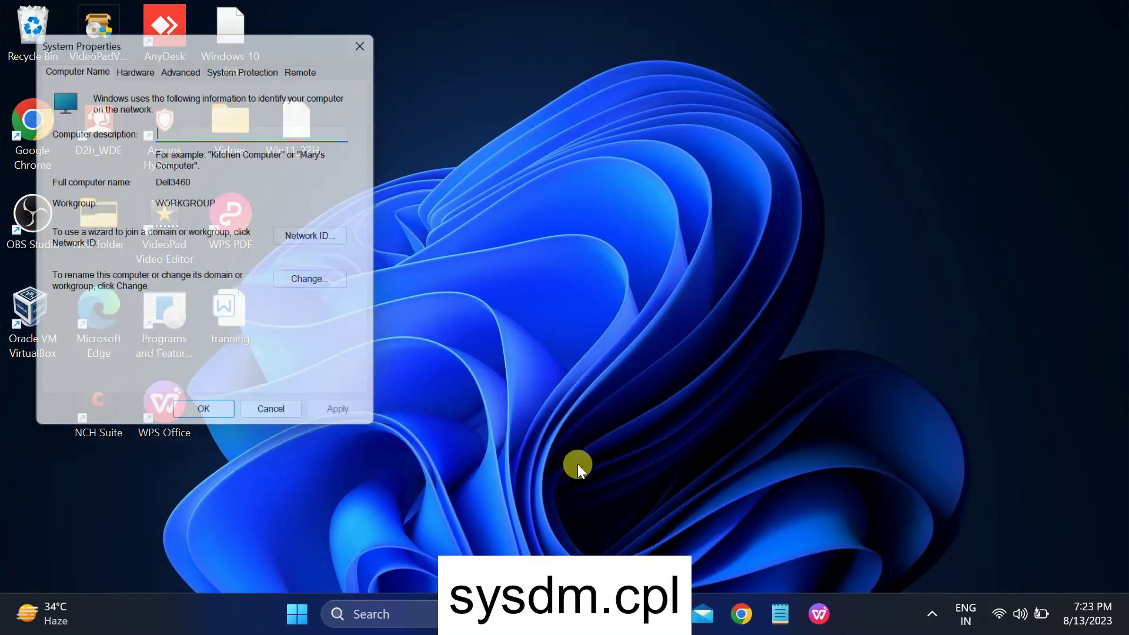
pyautogui.moveTo(205, 36); pyautogui.dragTo(315, 84)
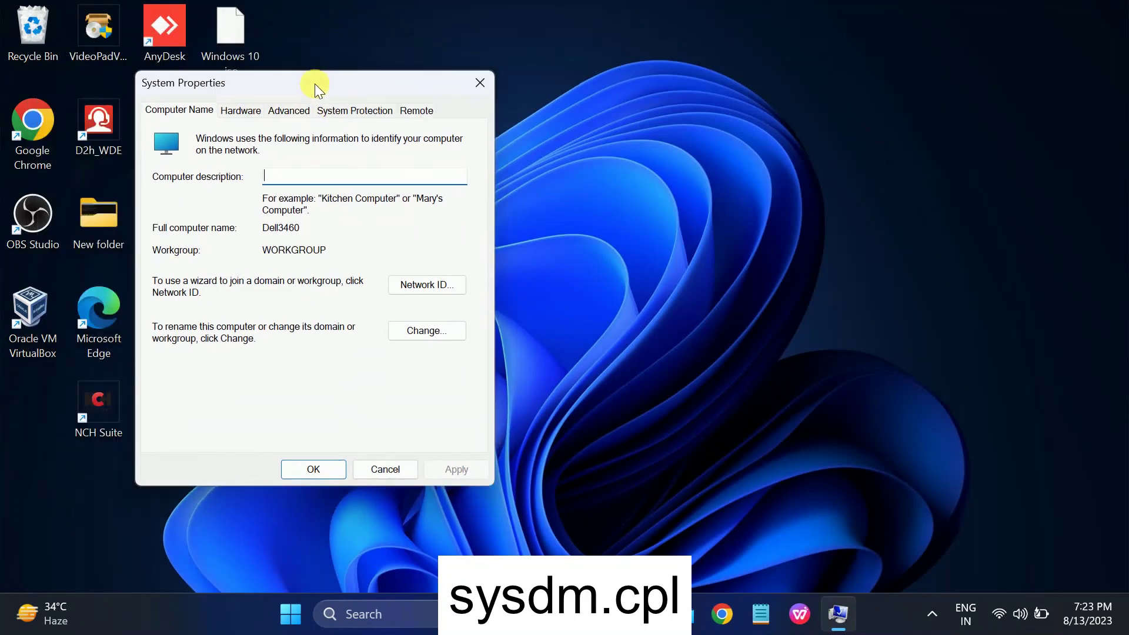
pyautogui.click(374, 615)
pyautogui.write('vi')
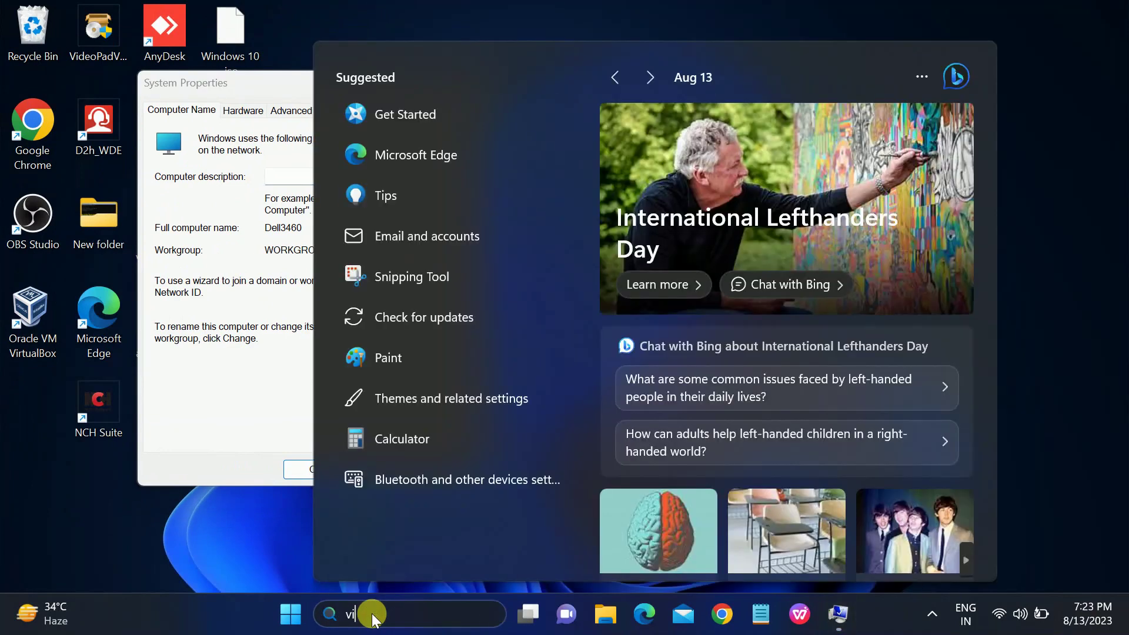
pyautogui.write('ew')
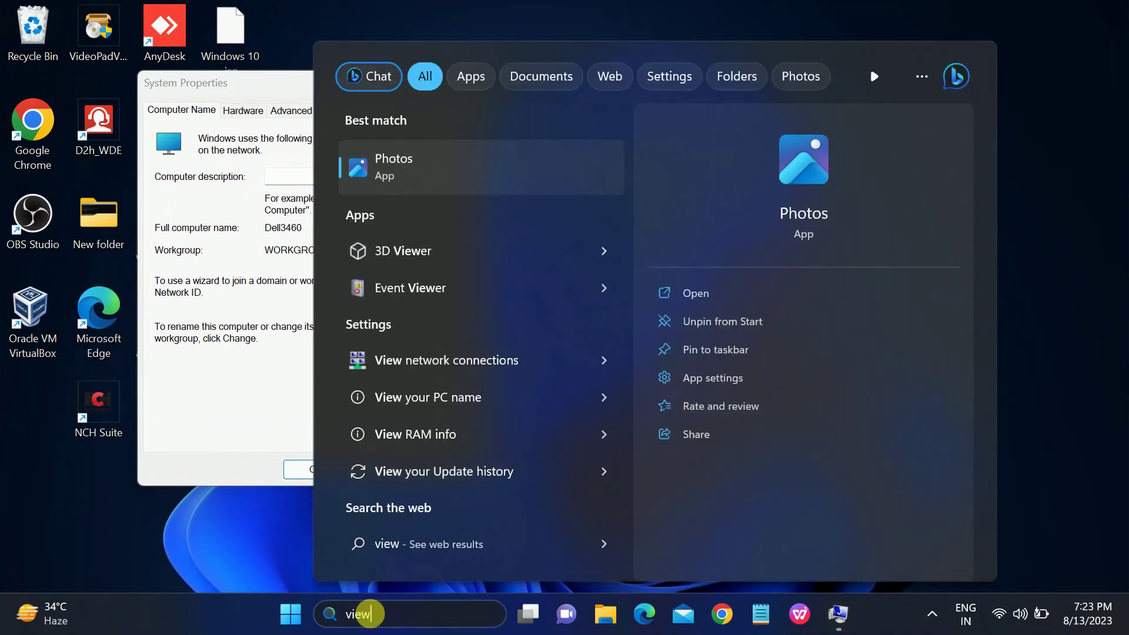
pyautogui.write(' ad')
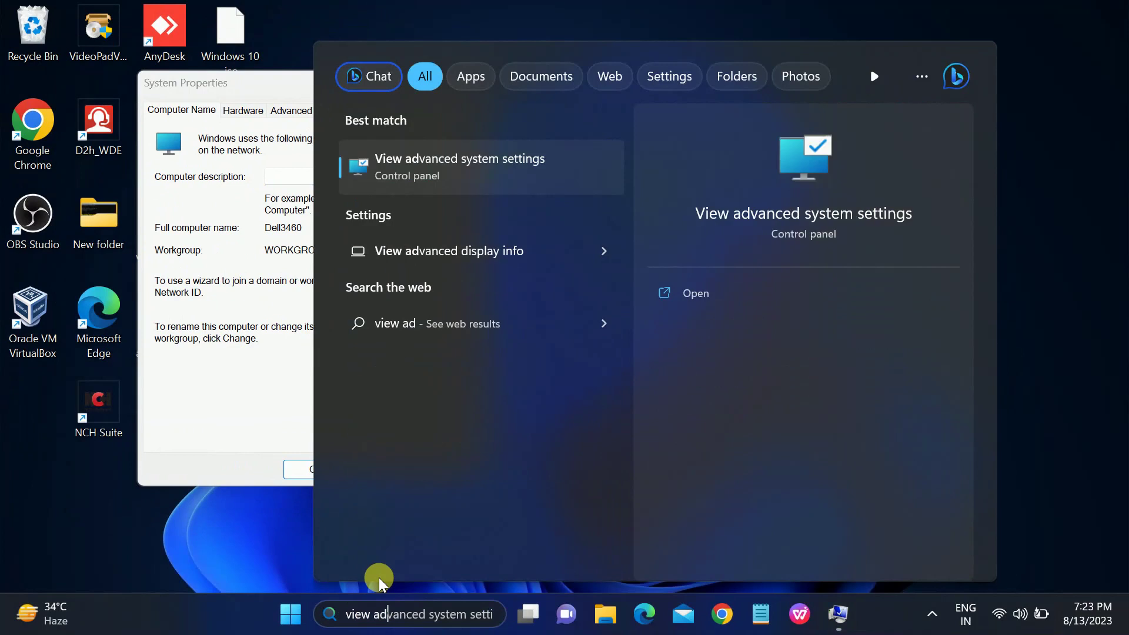
pyautogui.click(438, 171)
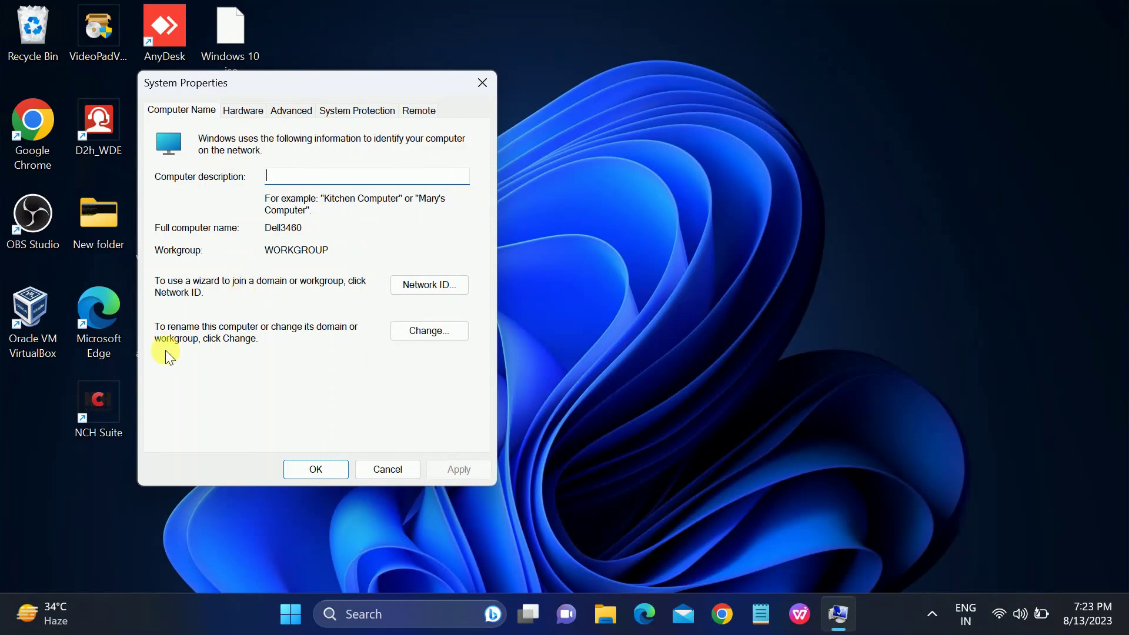
pyautogui.click(288, 112)
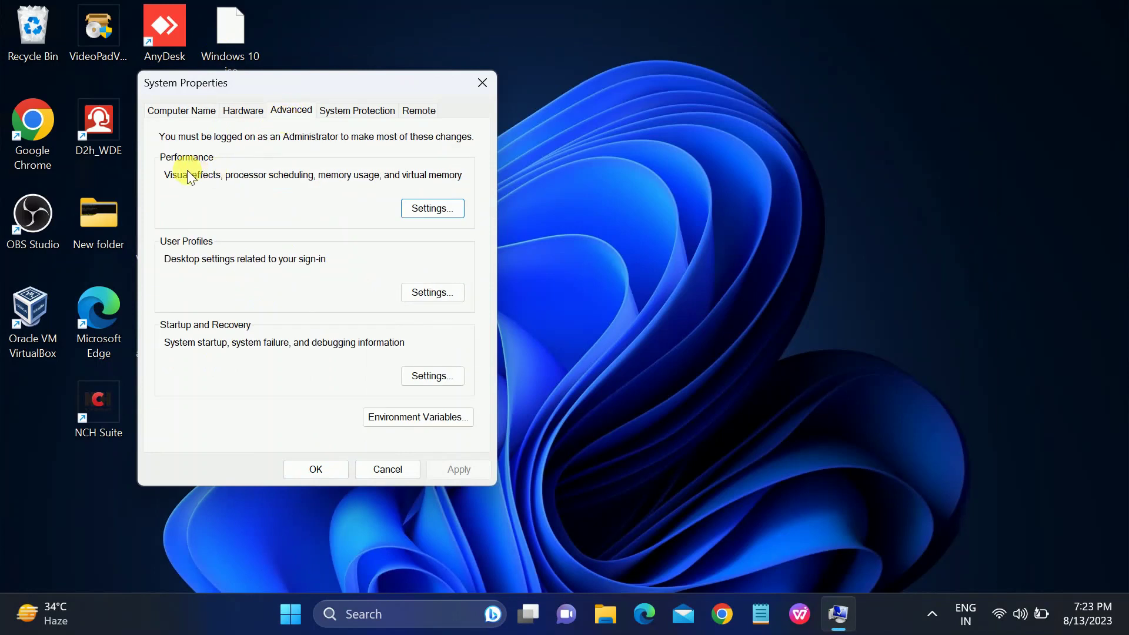
# - Adjust visual effects for best performance, keeping smooth screen-font edges and thumbnails, and apply
pyautogui.click(434, 208)
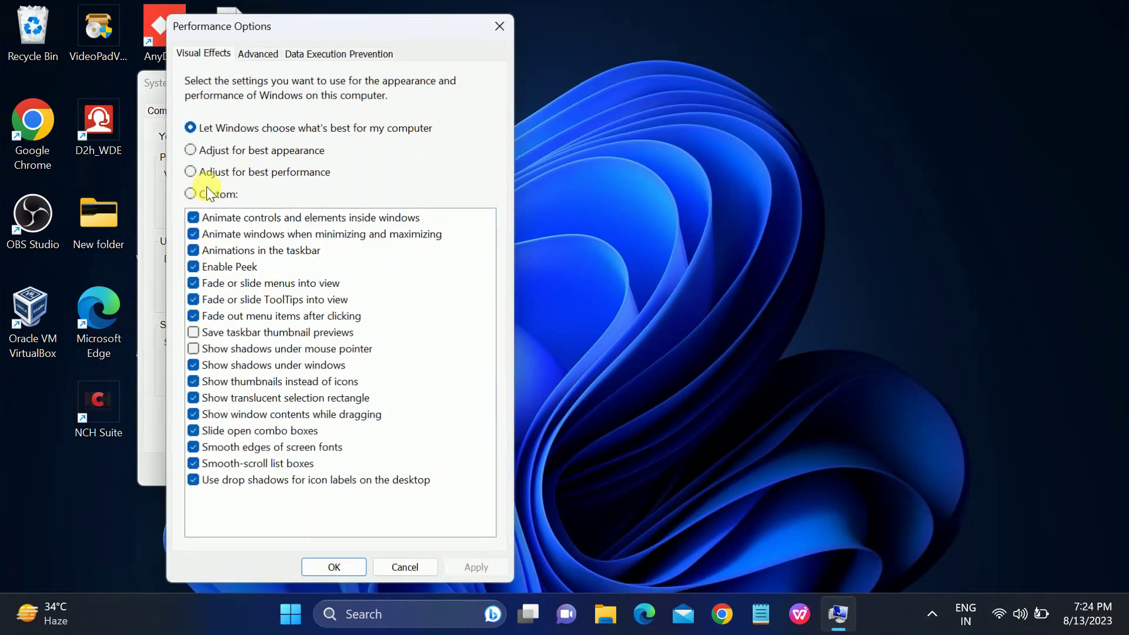
pyautogui.click(200, 171)
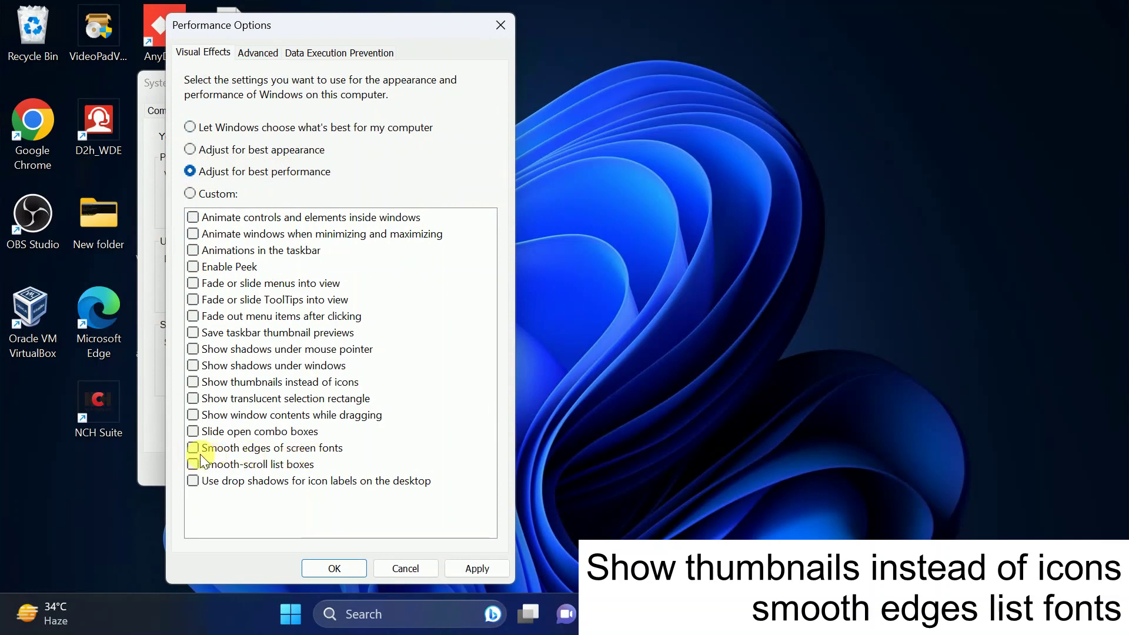
pyautogui.click(191, 449)
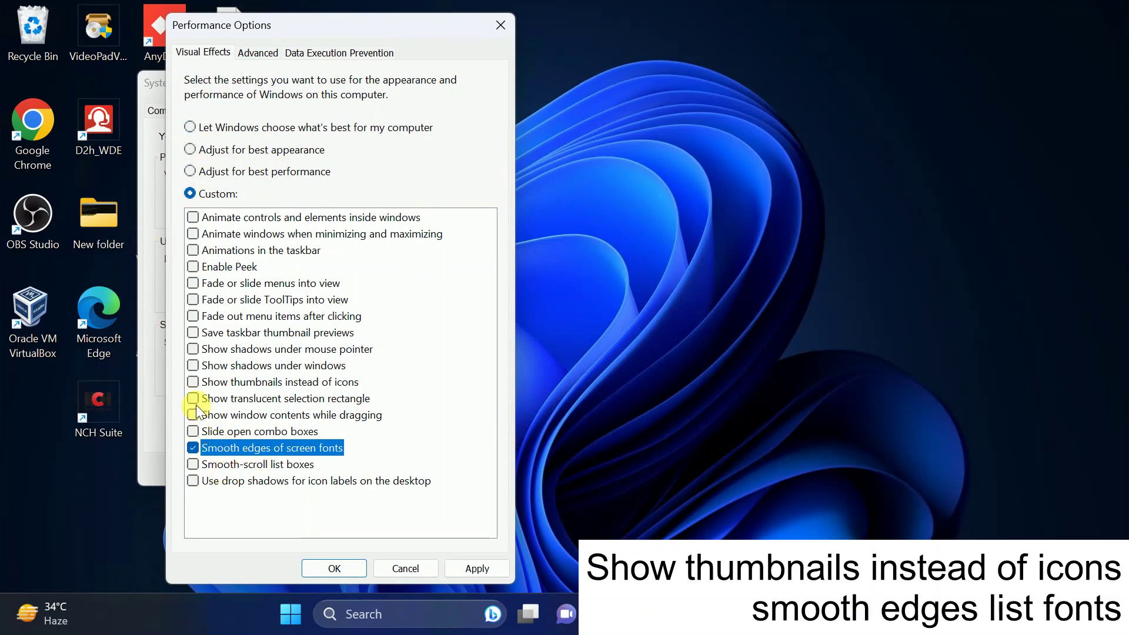
pyautogui.click(193, 382)
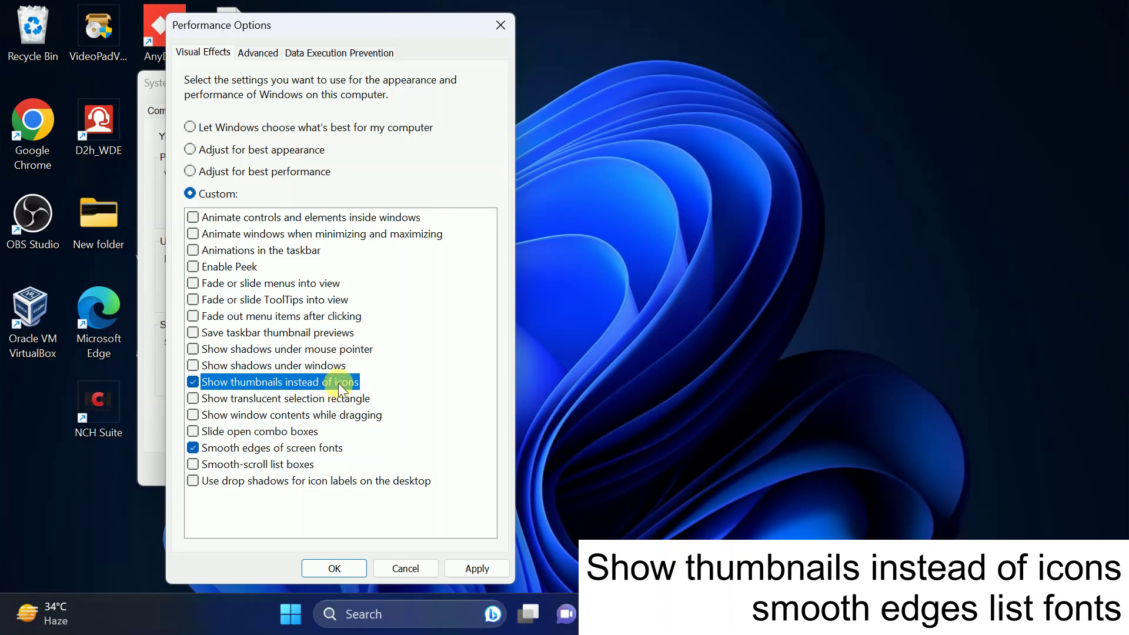
pyautogui.click(475, 568)
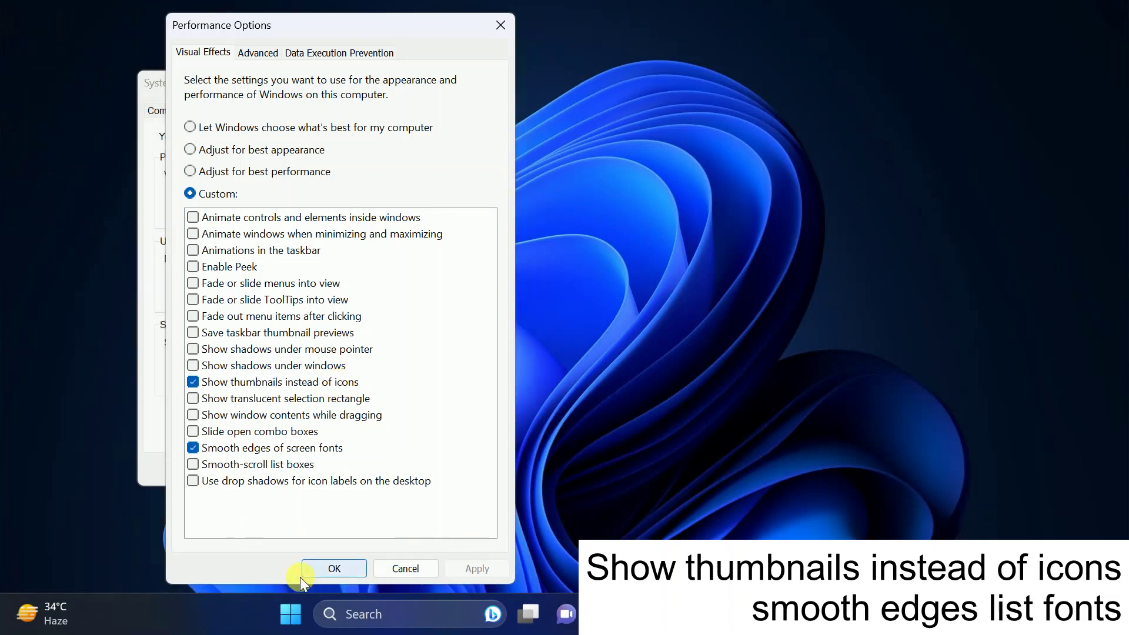
pyautogui.click(311, 568)
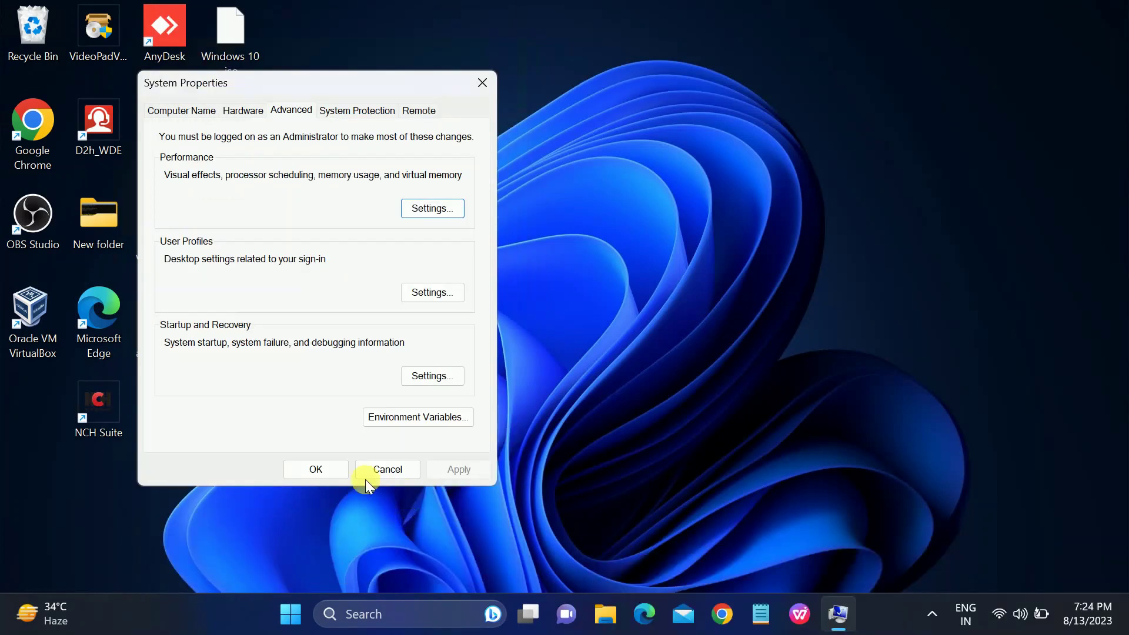
# - Close System Properties and refresh the desktop
pyautogui.click(317, 469)
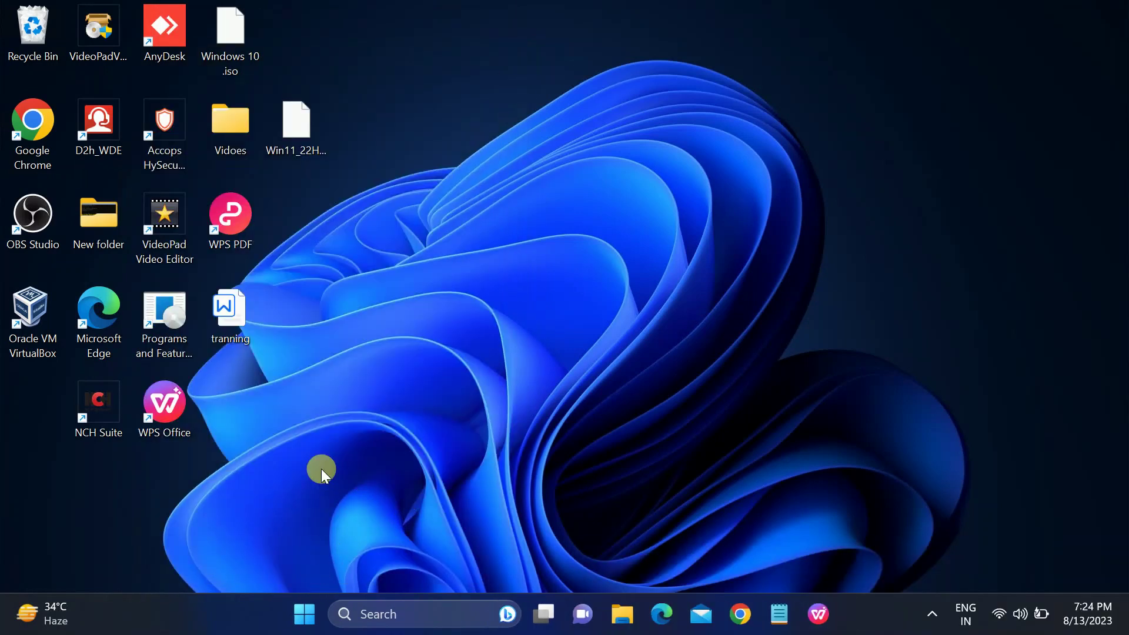
pyautogui.rightClick(351, 280)
pyautogui.click(391, 332)
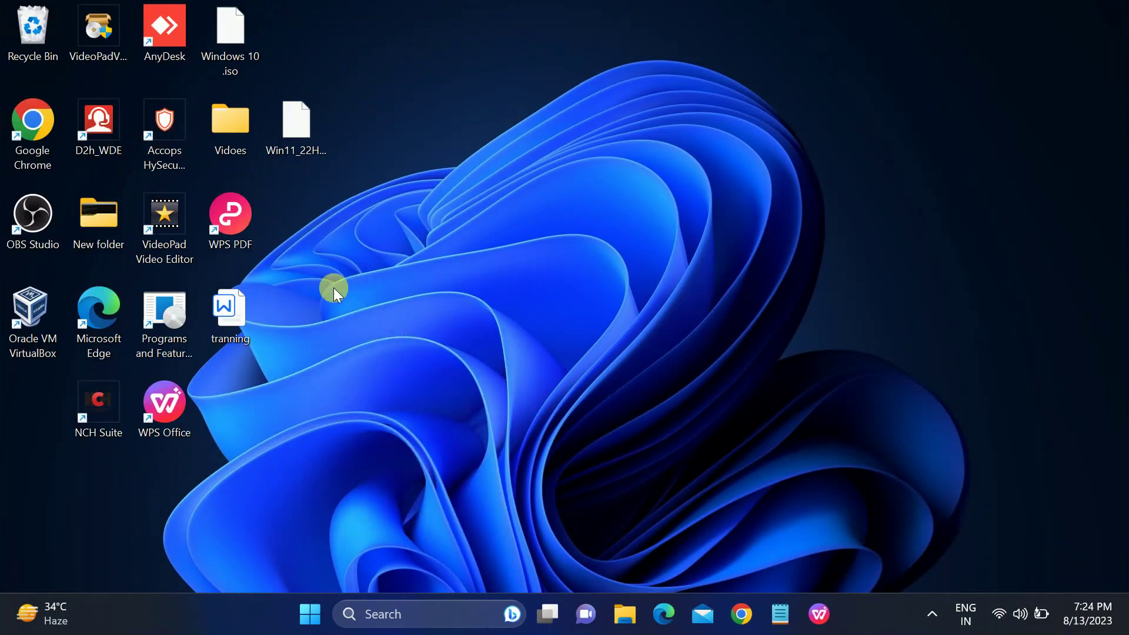
pyautogui.rightClick(354, 324)
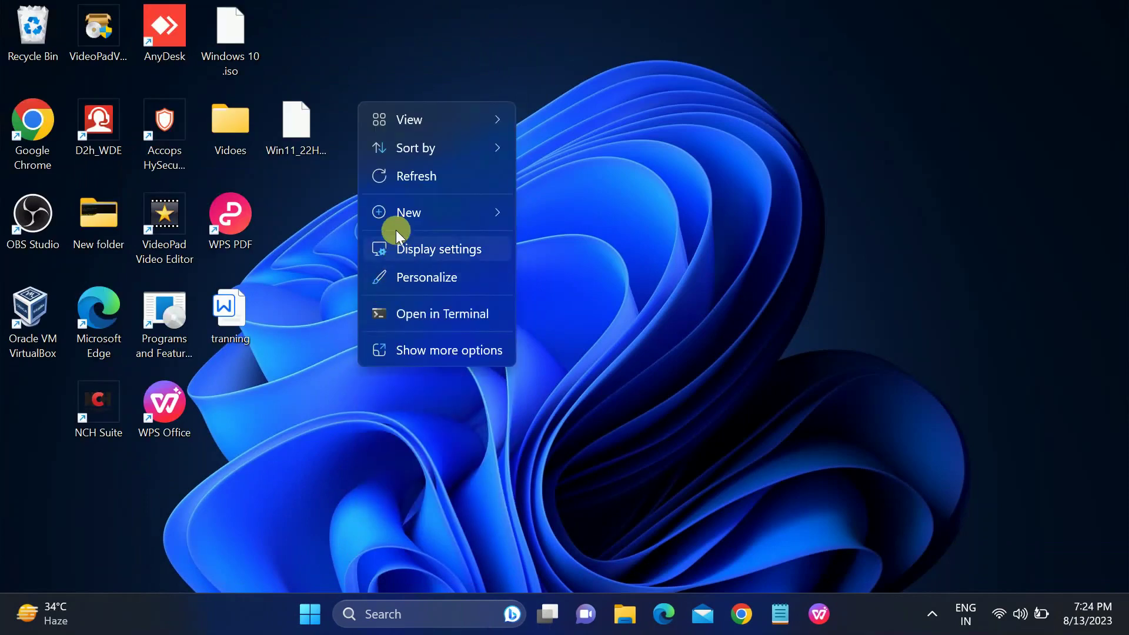
pyautogui.click(399, 184)
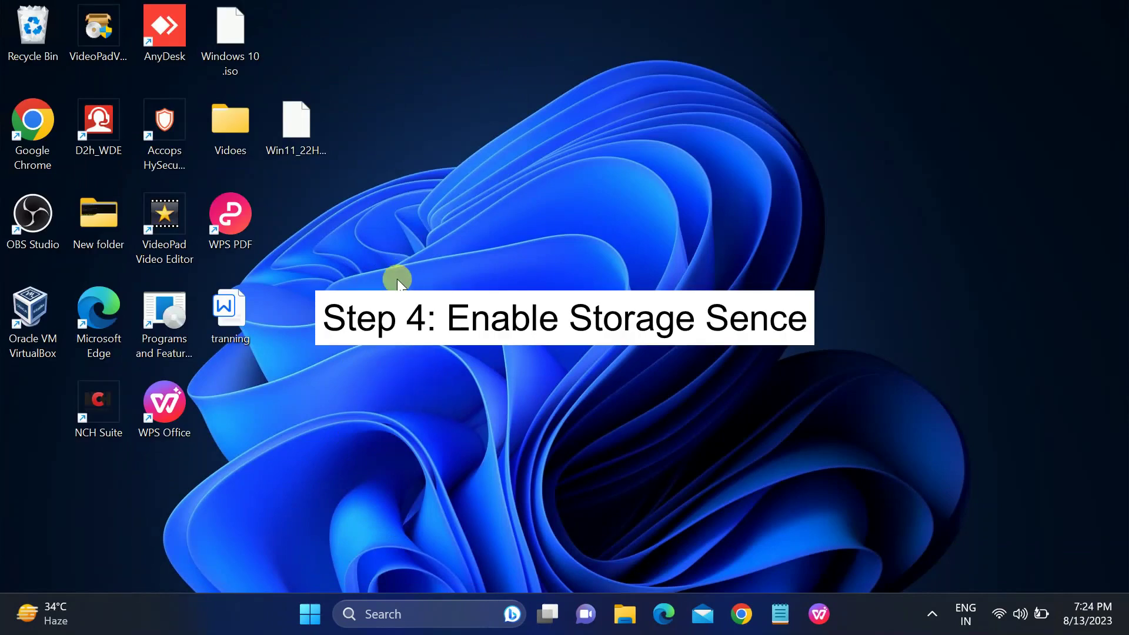
# - Search Windows for 'store' and open the Storage settings page
pyautogui.click(379, 615)
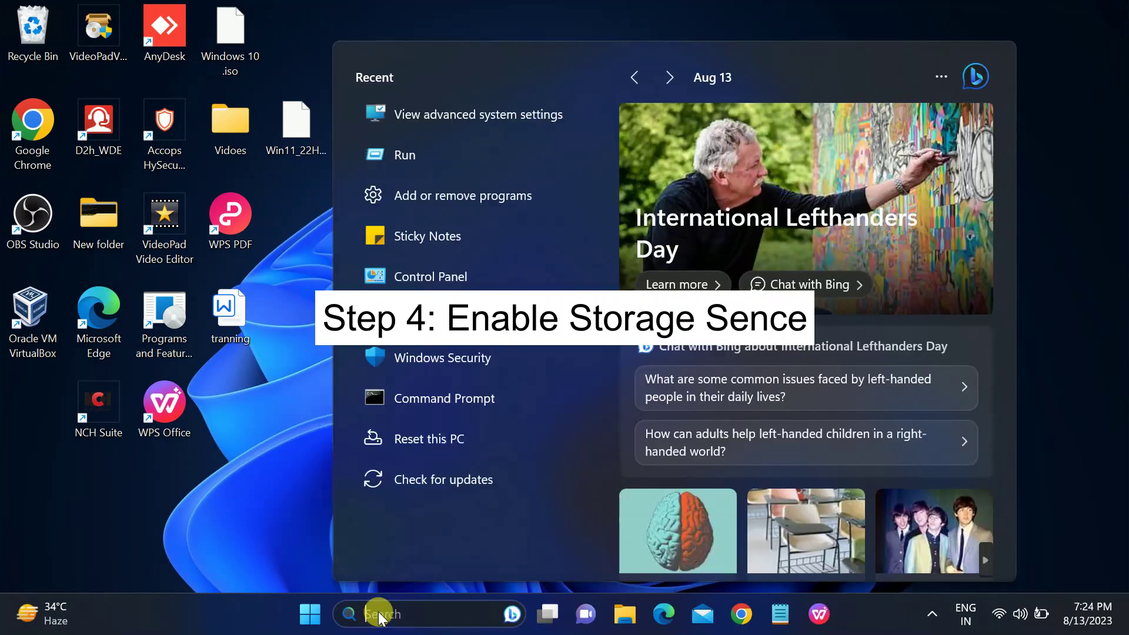
pyautogui.write('sto')
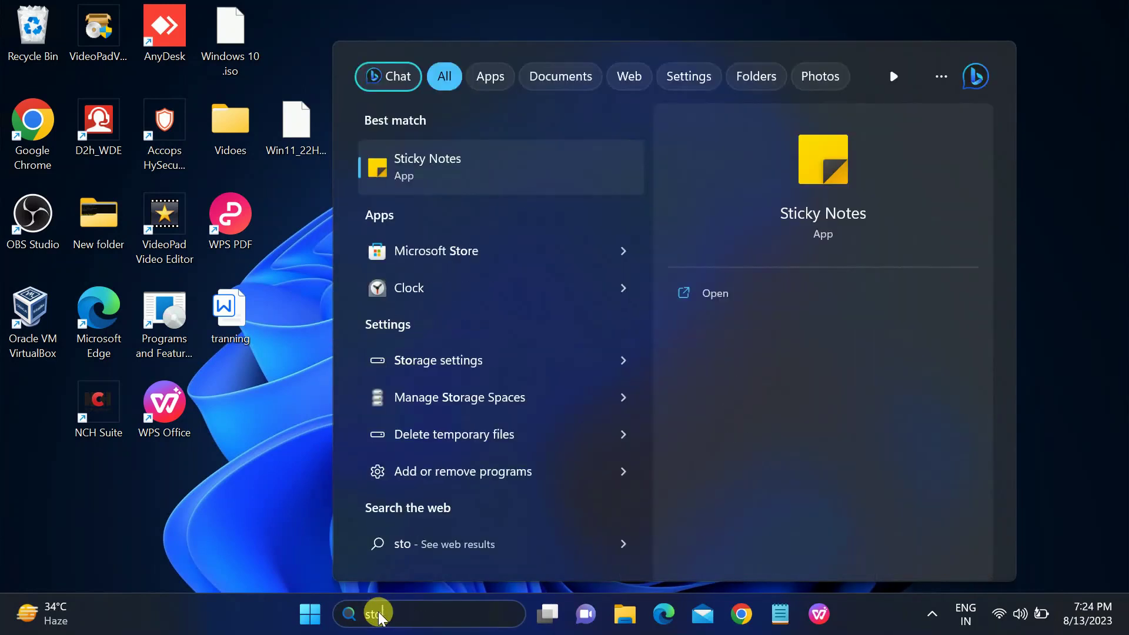
pyautogui.write('re')
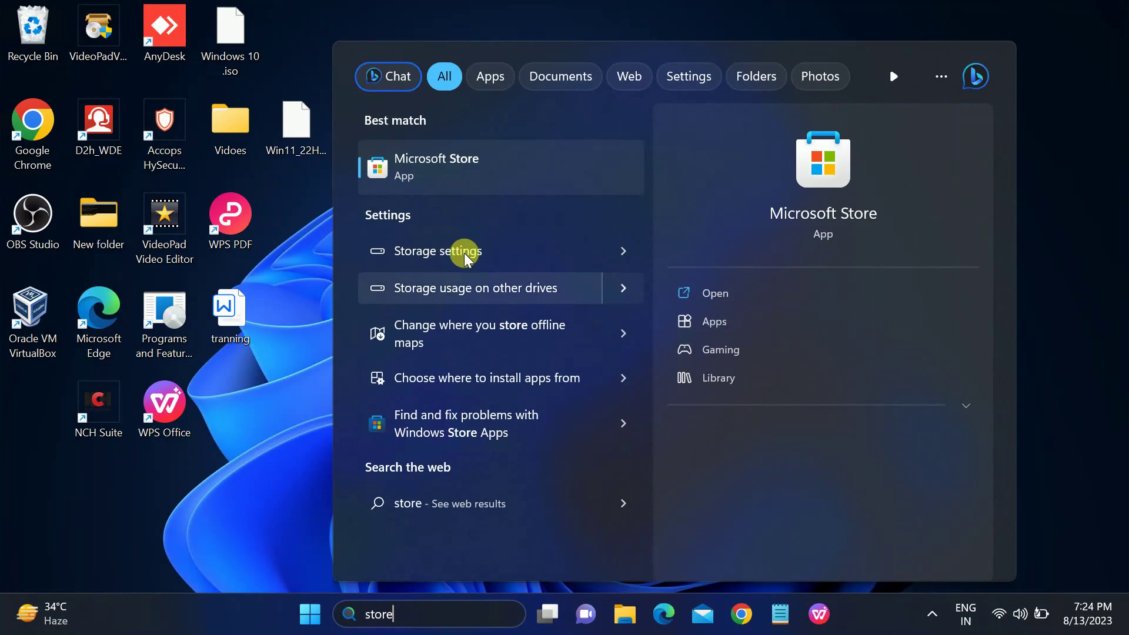
pyautogui.click(448, 257)
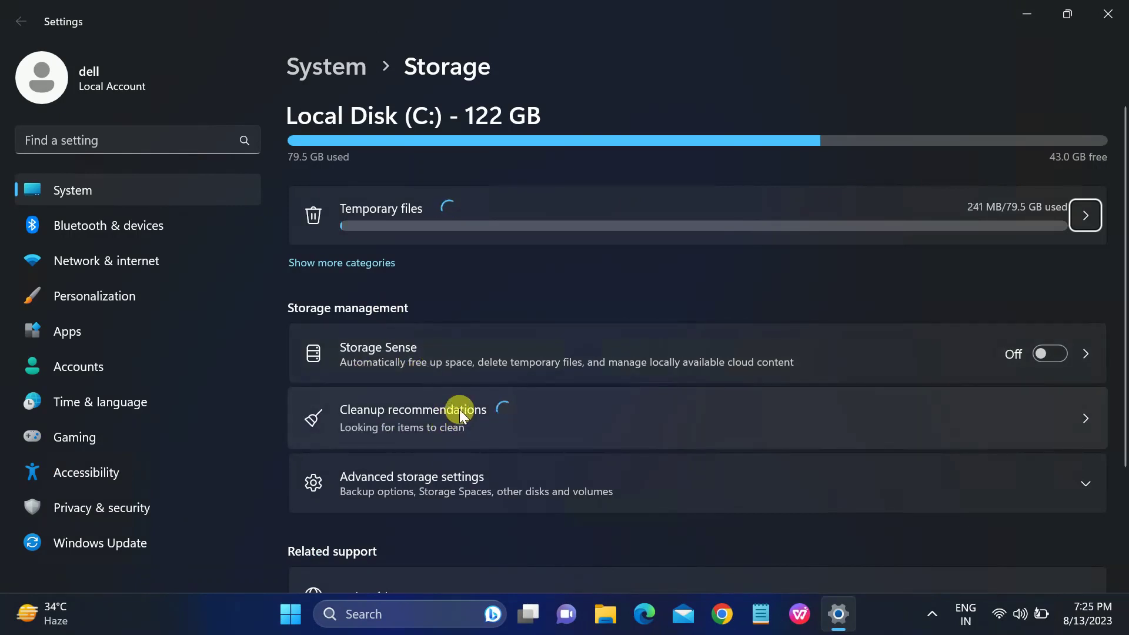
# - Turn Storage Sense on and show all storage categories for drive C:
pyautogui.click(1042, 353)
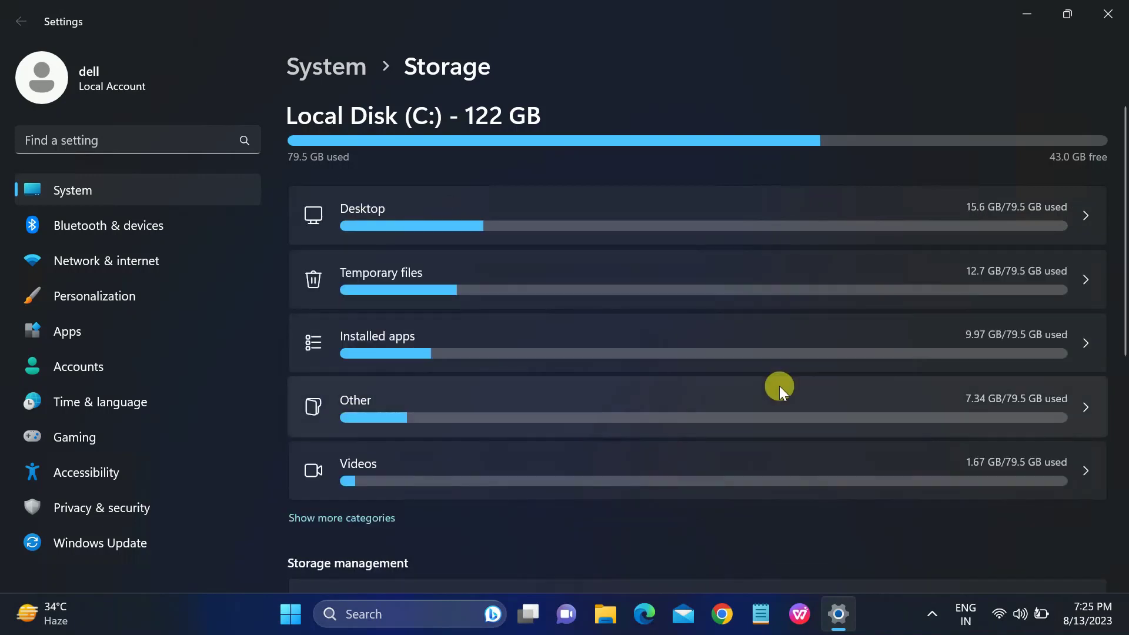
pyautogui.click(368, 519)
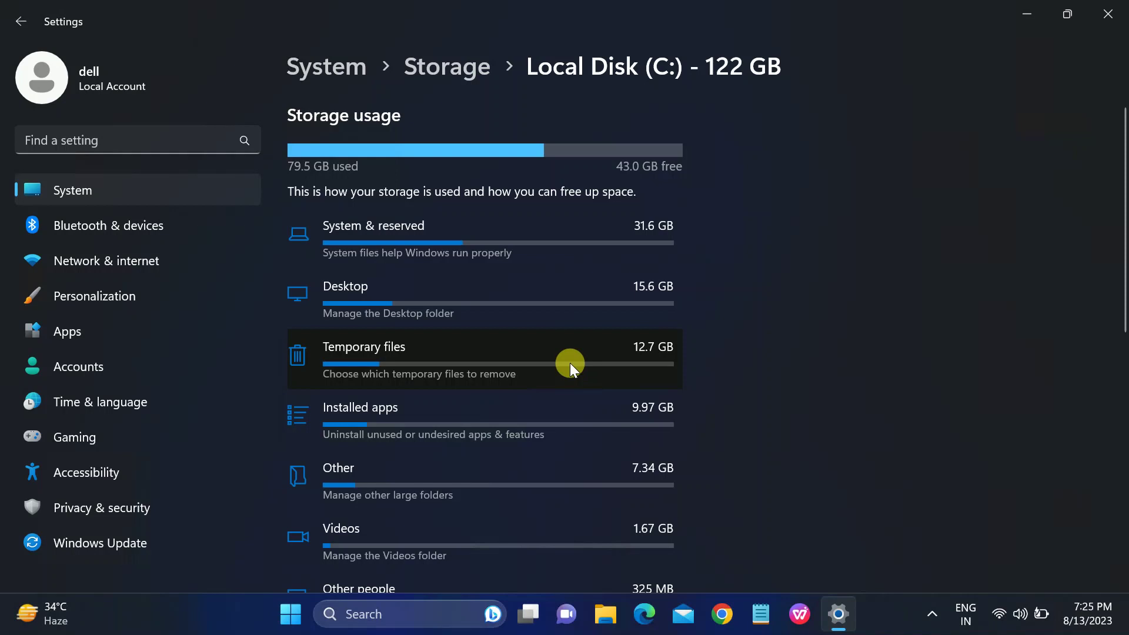
# - Remove the selected 7.26 GB of temporary files, excluding Downloads, and confirm deletion
pyautogui.click(511, 361)
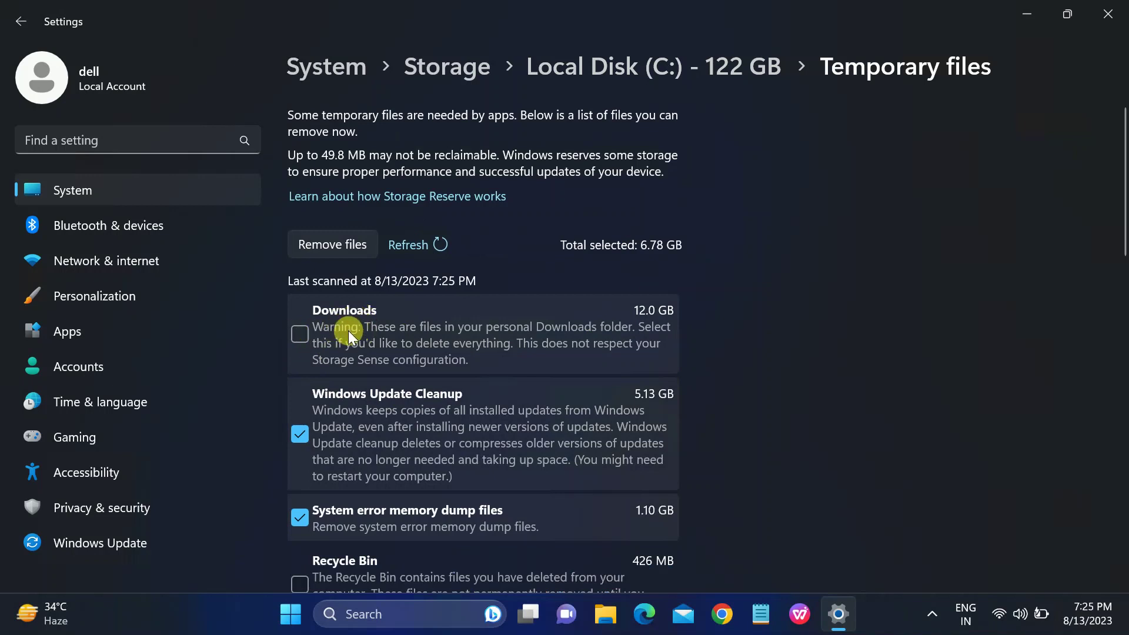
pyautogui.scroll(-4, 353, 358)
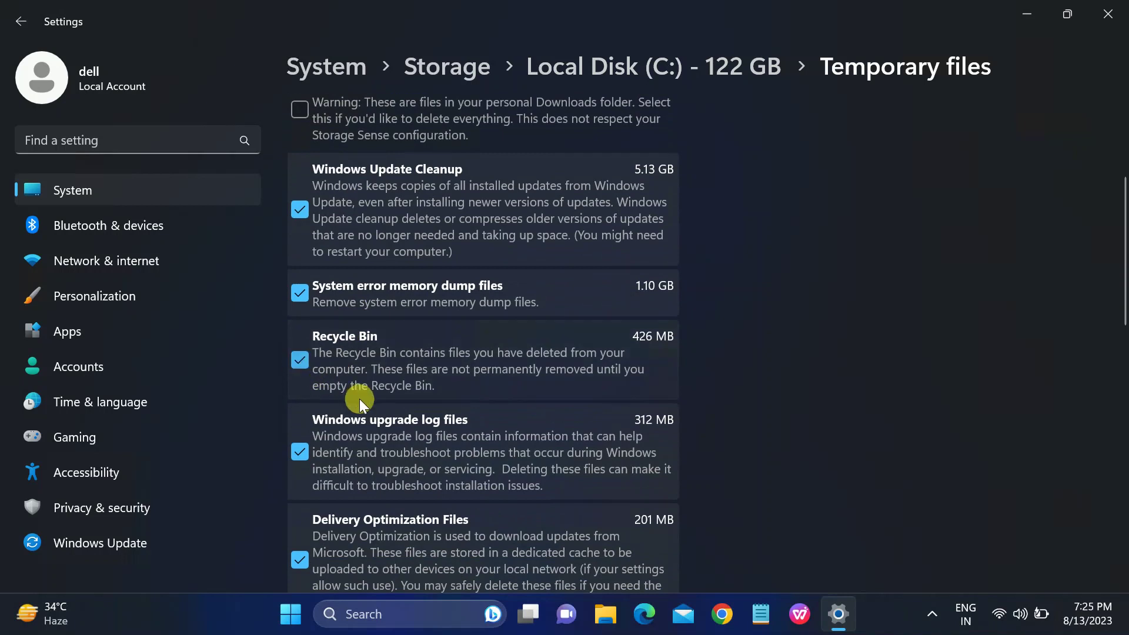
pyautogui.scroll(-3, 359, 398)
pyautogui.scroll(-3, 358, 398)
pyautogui.scroll(-1, 359, 399)
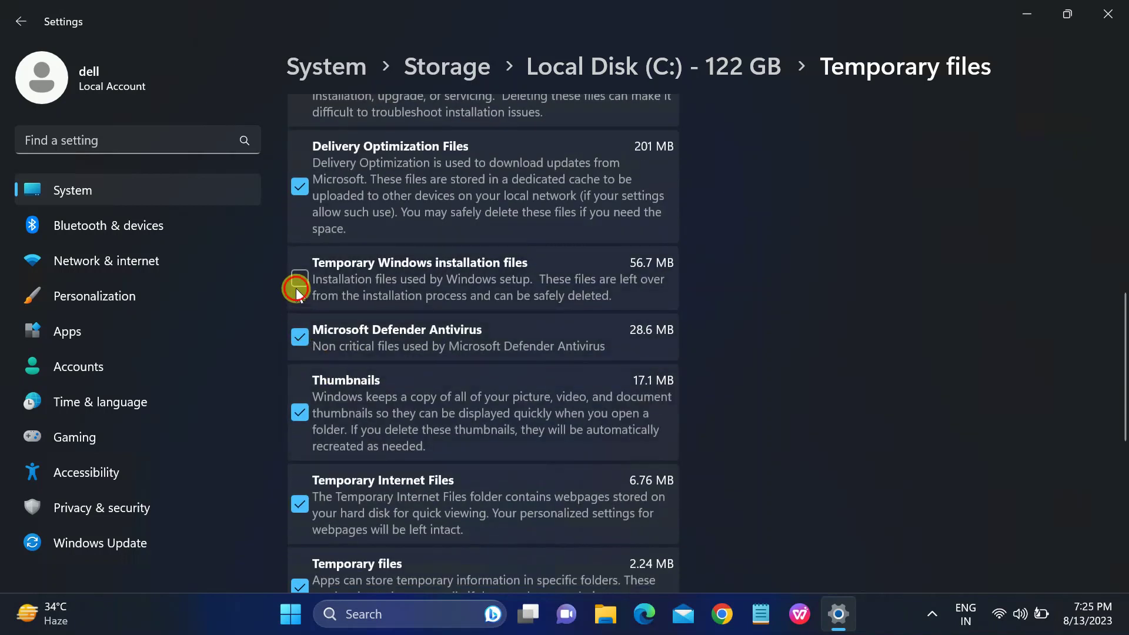
pyautogui.scroll(-1, 361, 387)
pyautogui.scroll(-3, 361, 387)
pyautogui.scroll(-3, 361, 388)
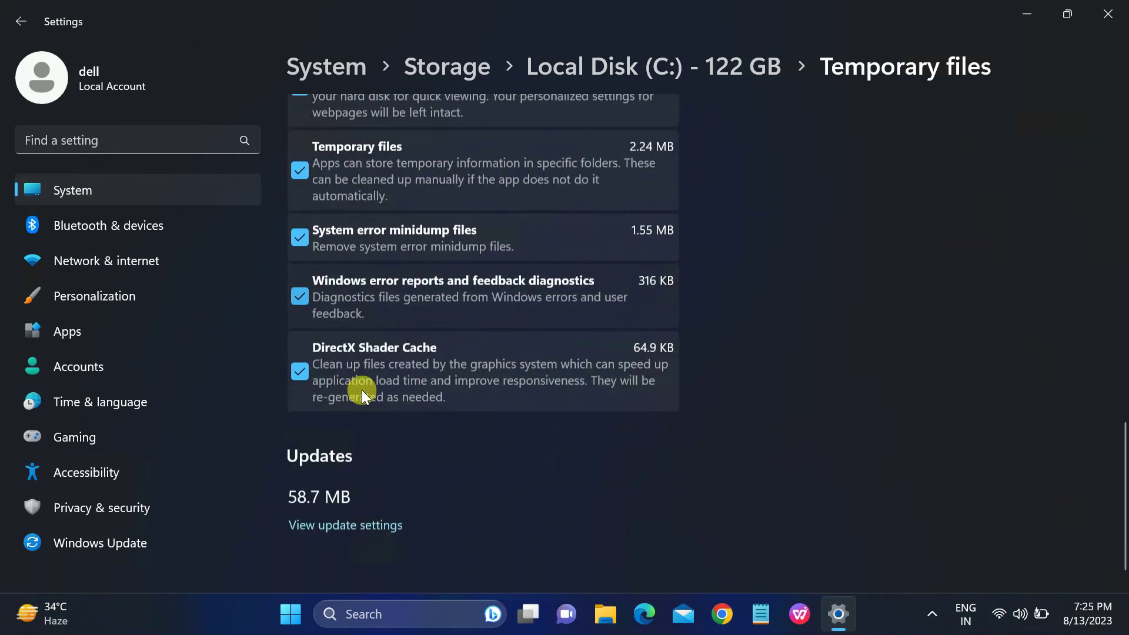
pyautogui.scroll(6, 357, 386)
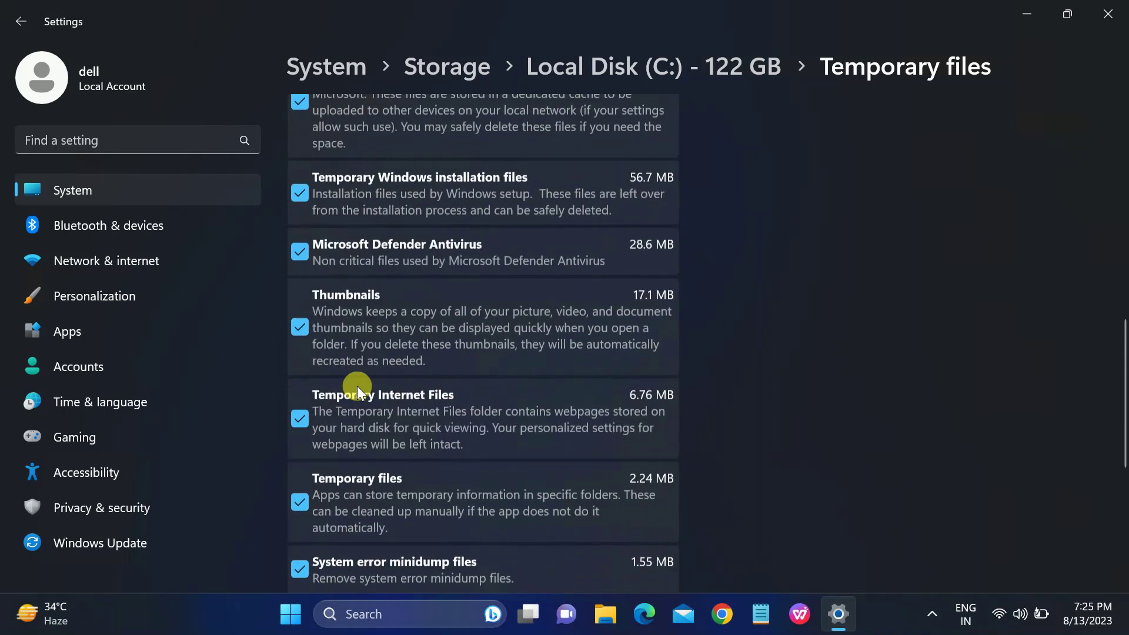
pyautogui.scroll(7, 357, 386)
pyautogui.scroll(5, 357, 386)
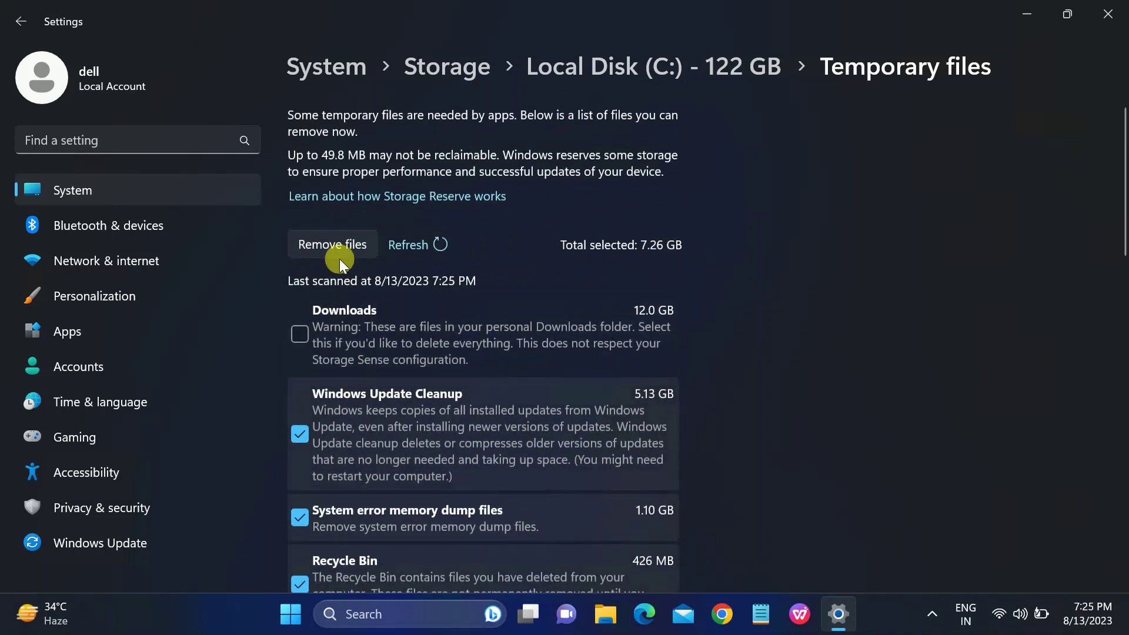
pyautogui.click(343, 251)
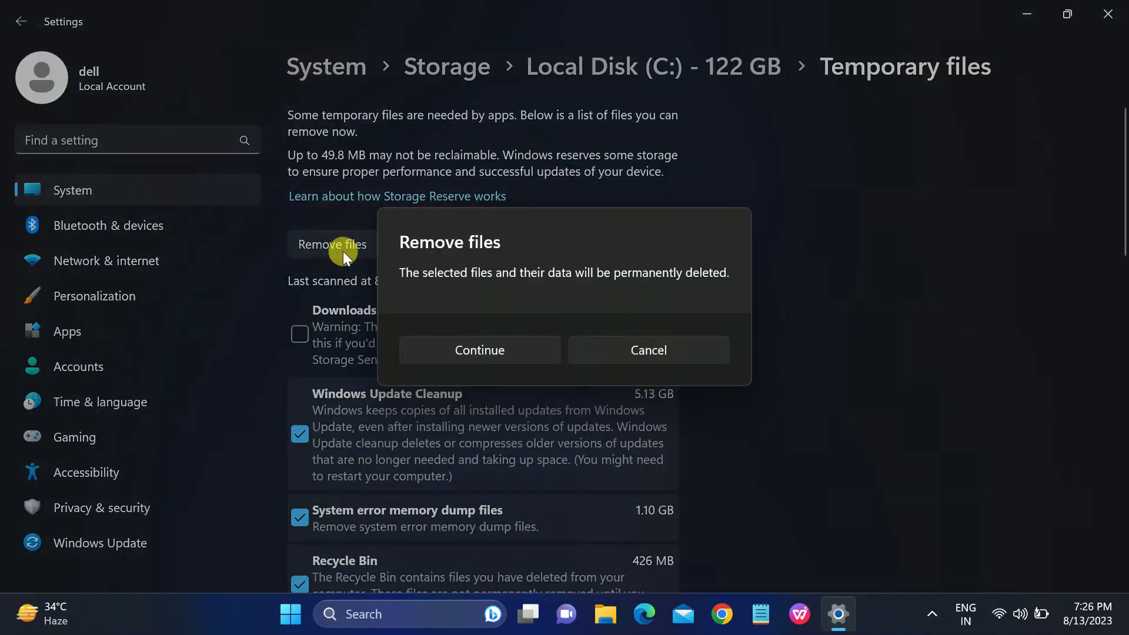
pyautogui.click(503, 356)
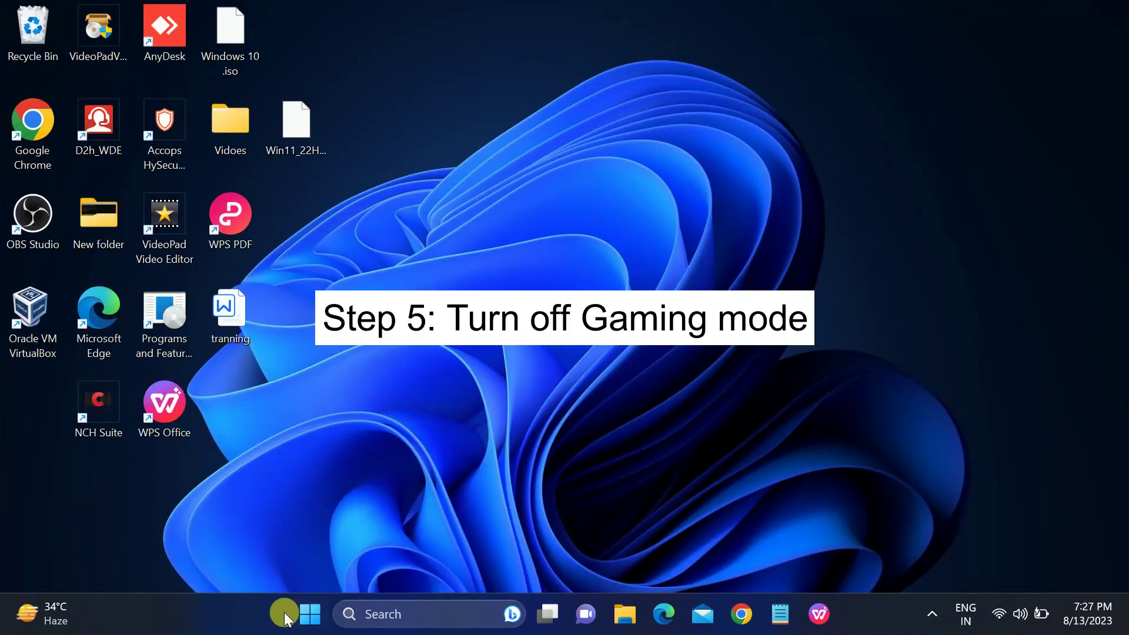
# - Review Settings > Apps > Startup, where only Windows Security notification icon is on, then return to Apps
pyautogui.click(307, 617)
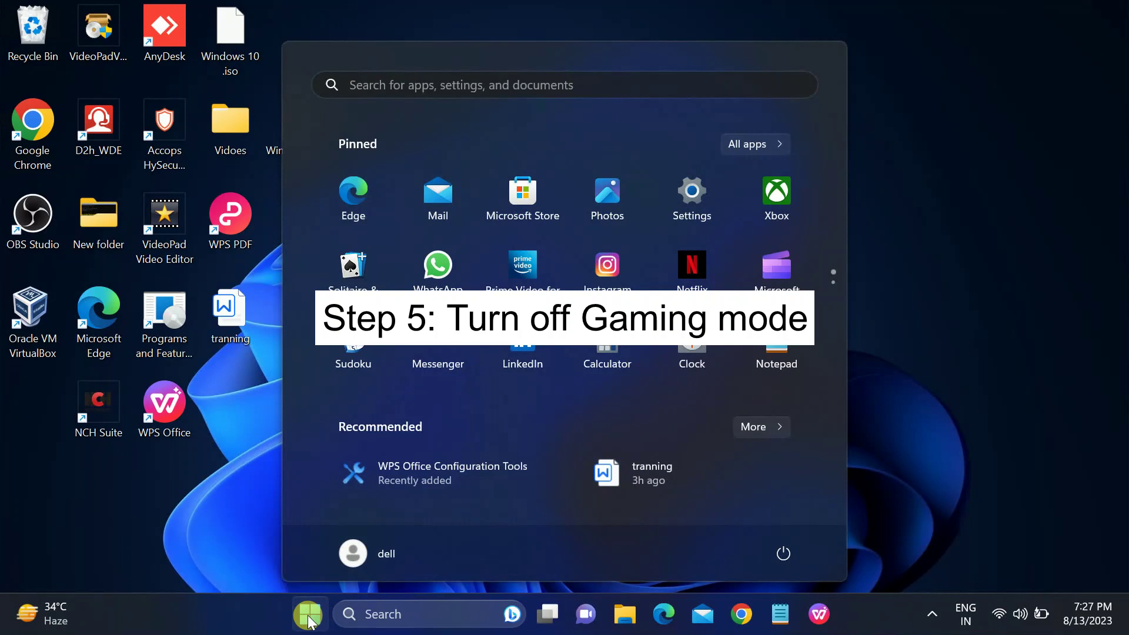
pyautogui.click(679, 209)
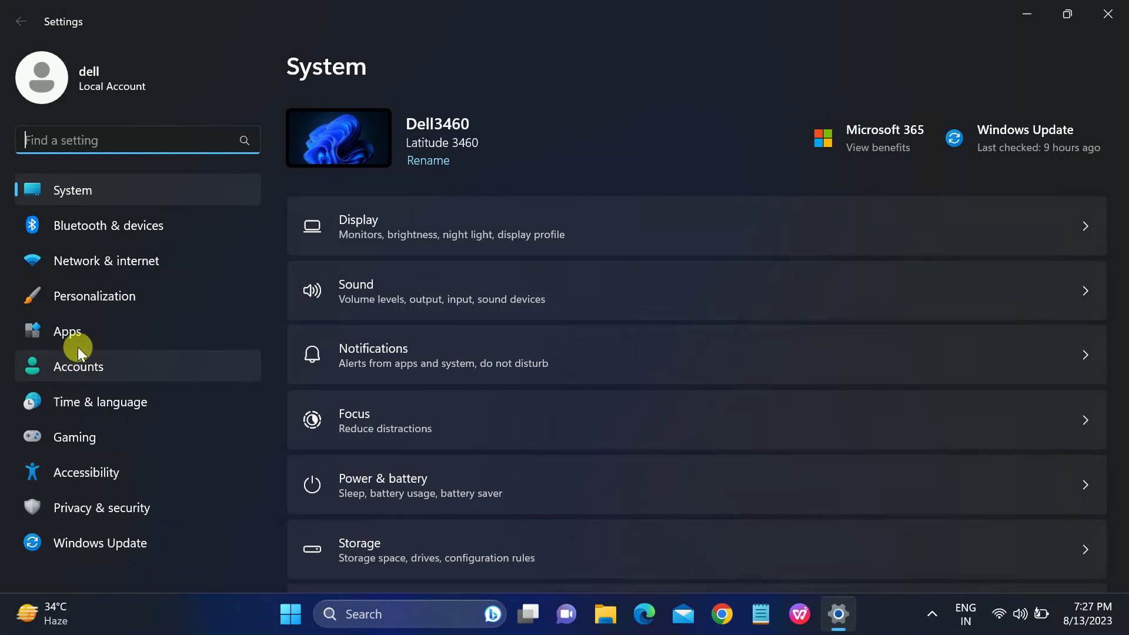
pyautogui.click(85, 331)
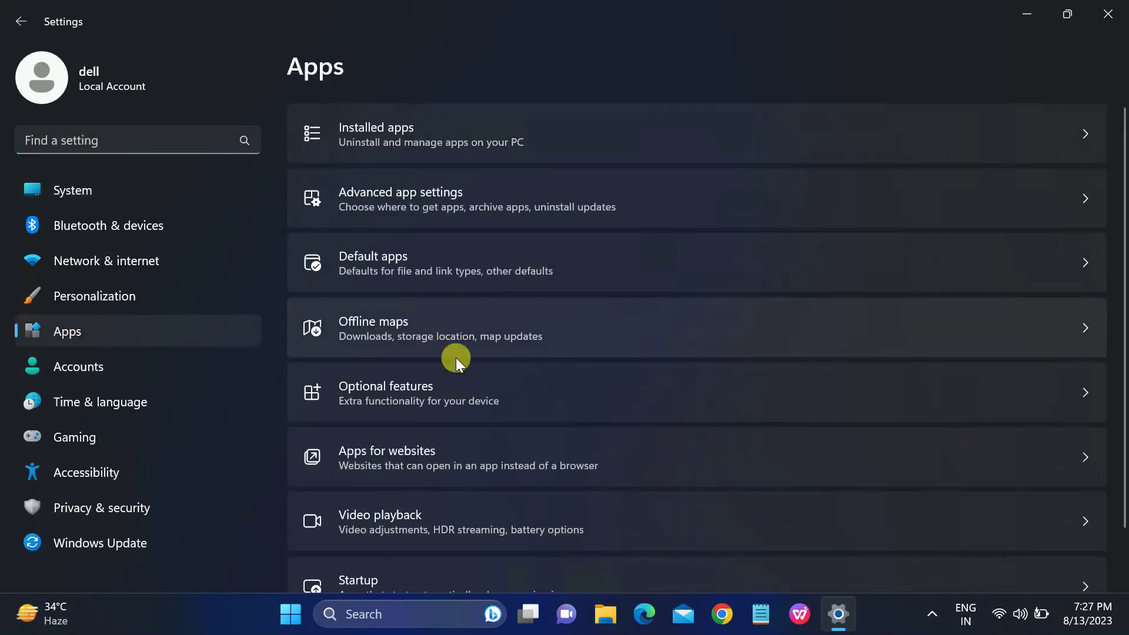
pyautogui.scroll(-2, 457, 357)
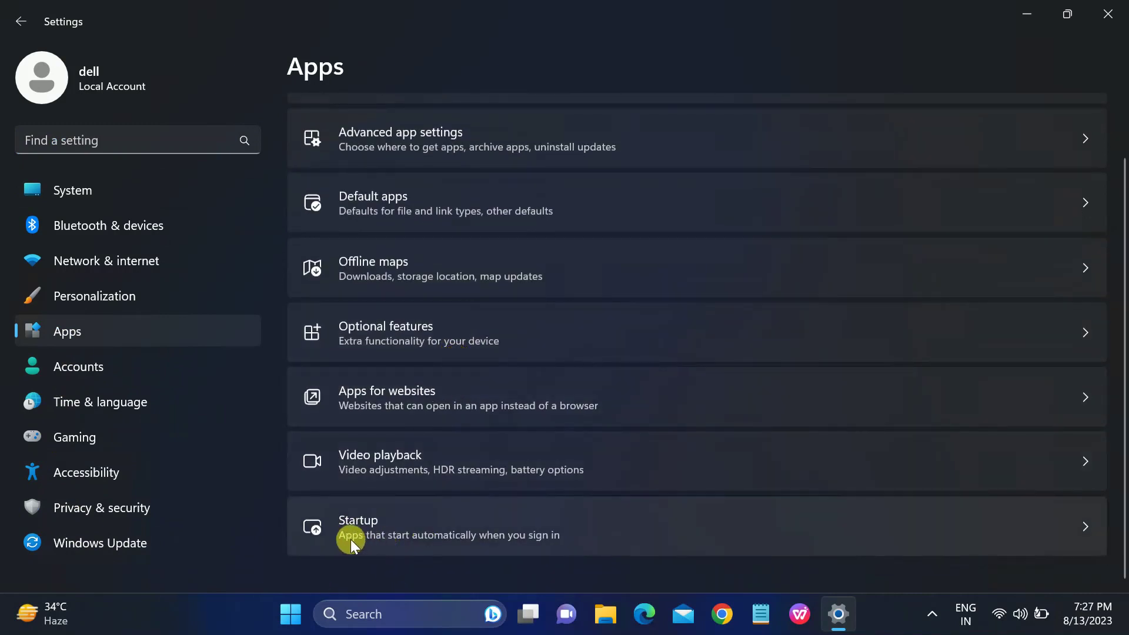
pyautogui.click(466, 541)
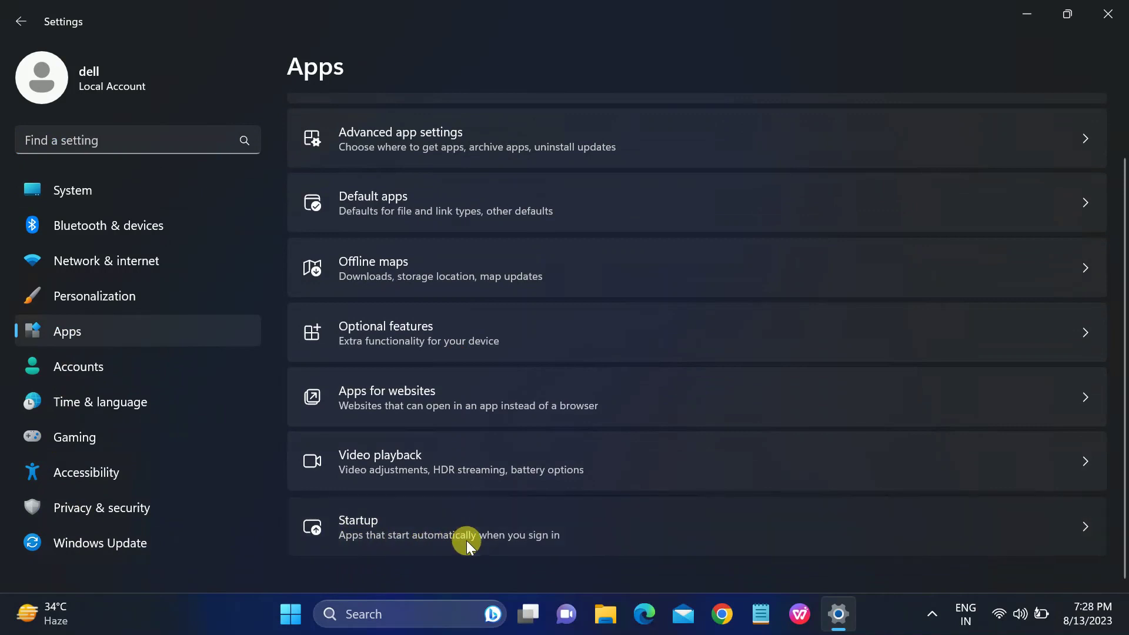
pyautogui.scroll(-5, 605, 364)
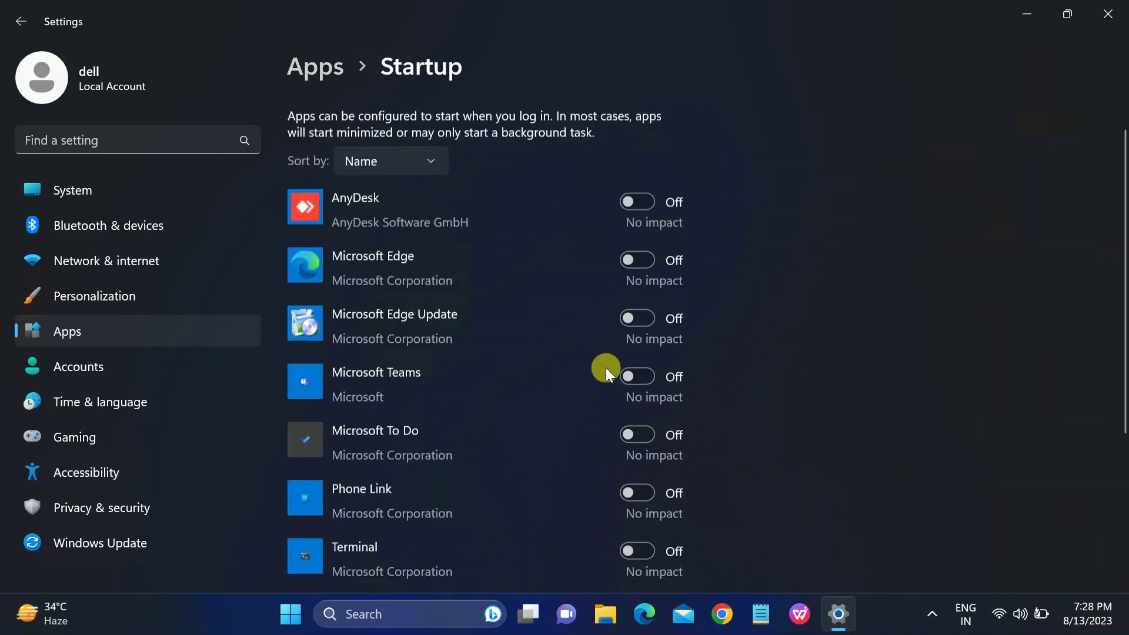
pyautogui.scroll(-1, 594, 415)
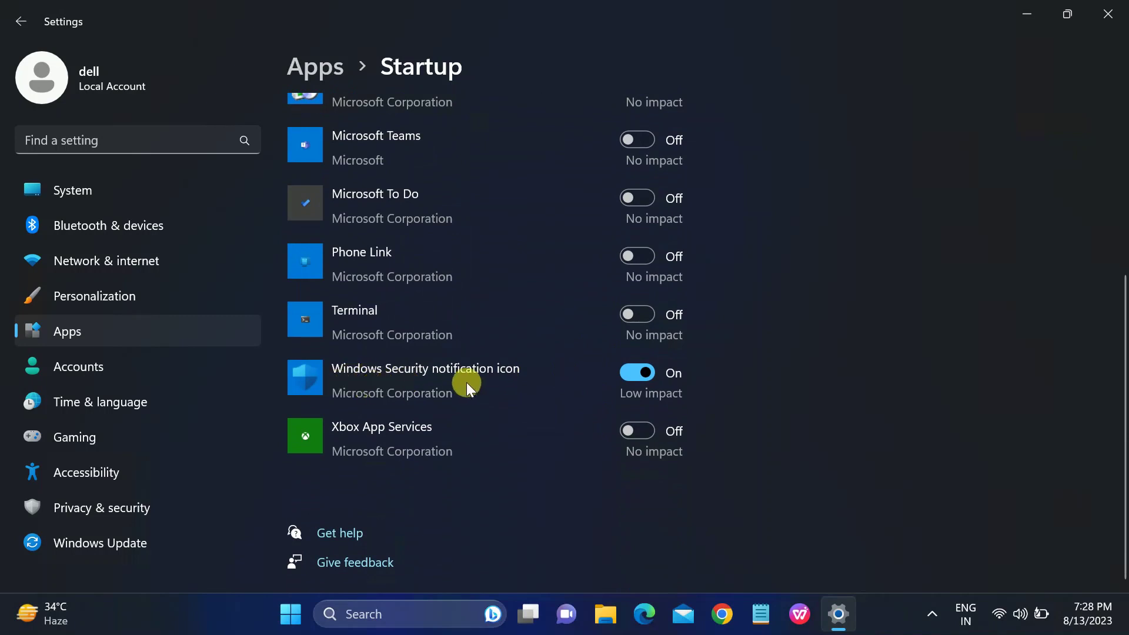
pyautogui.scroll(3, 511, 386)
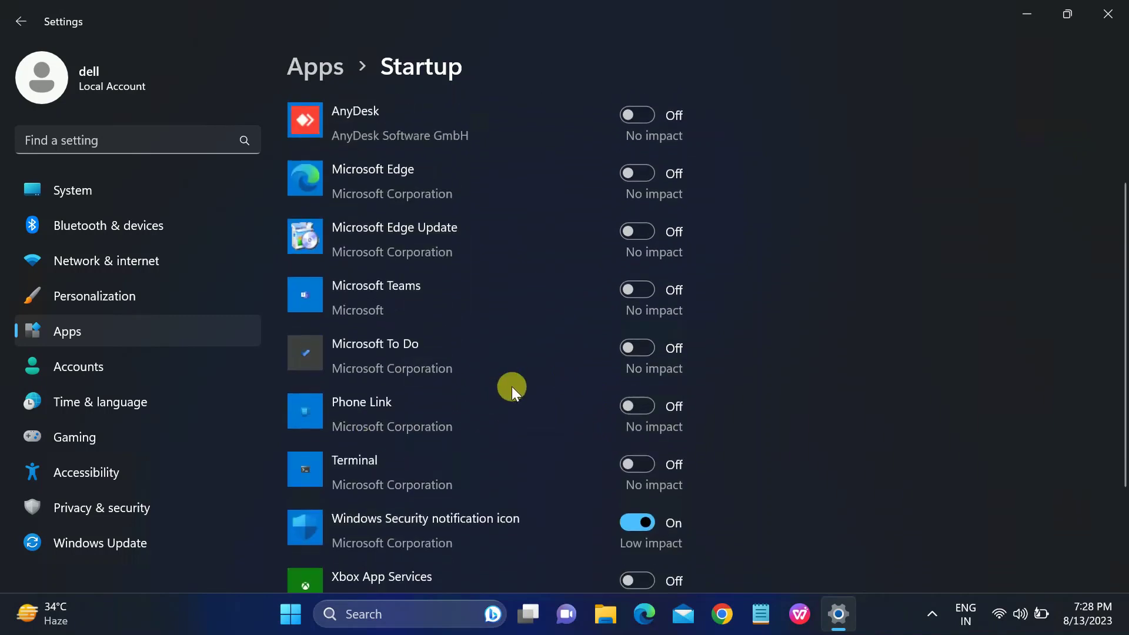
pyautogui.scroll(2, 511, 386)
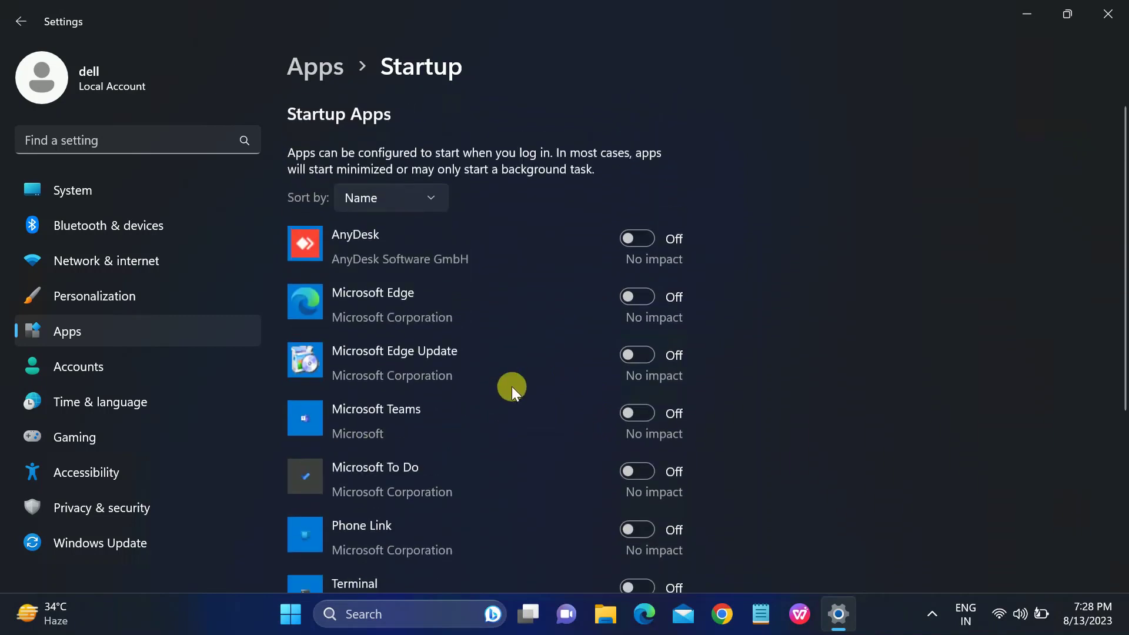
pyautogui.click(20, 25)
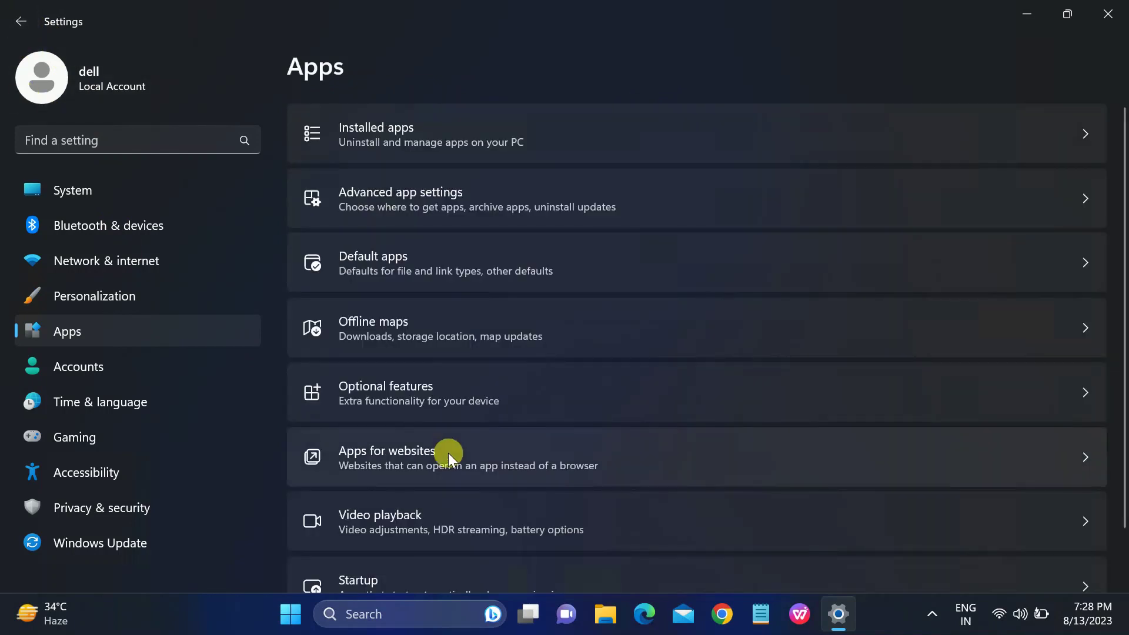
# - Check the Game Mode setting under Gaming, then close Settings
pyautogui.click(94, 441)
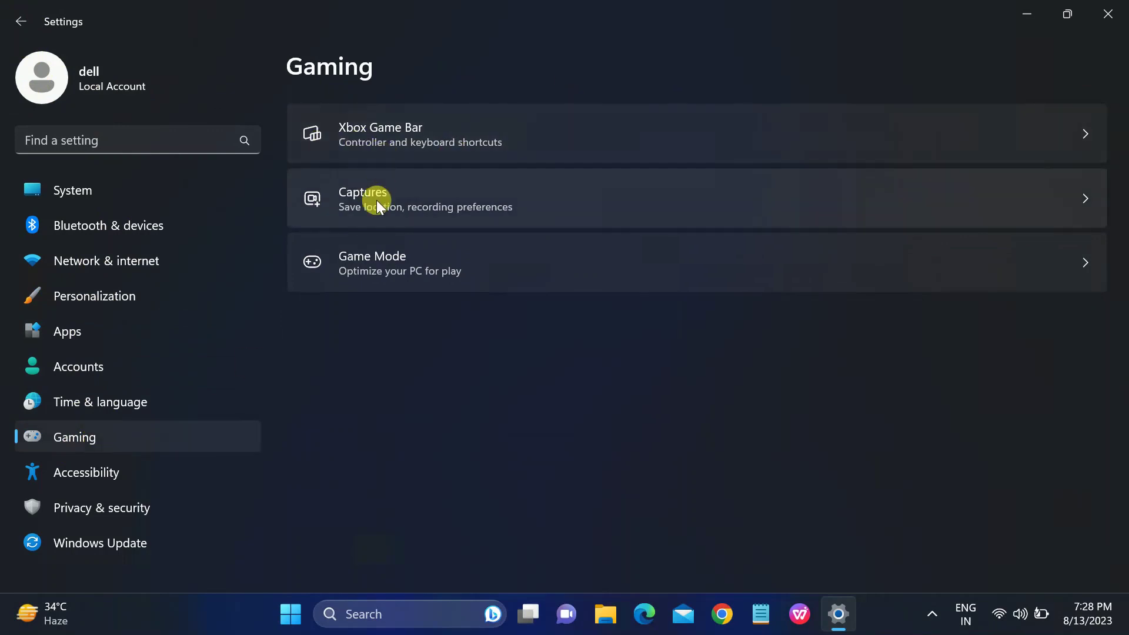
pyautogui.click(386, 262)
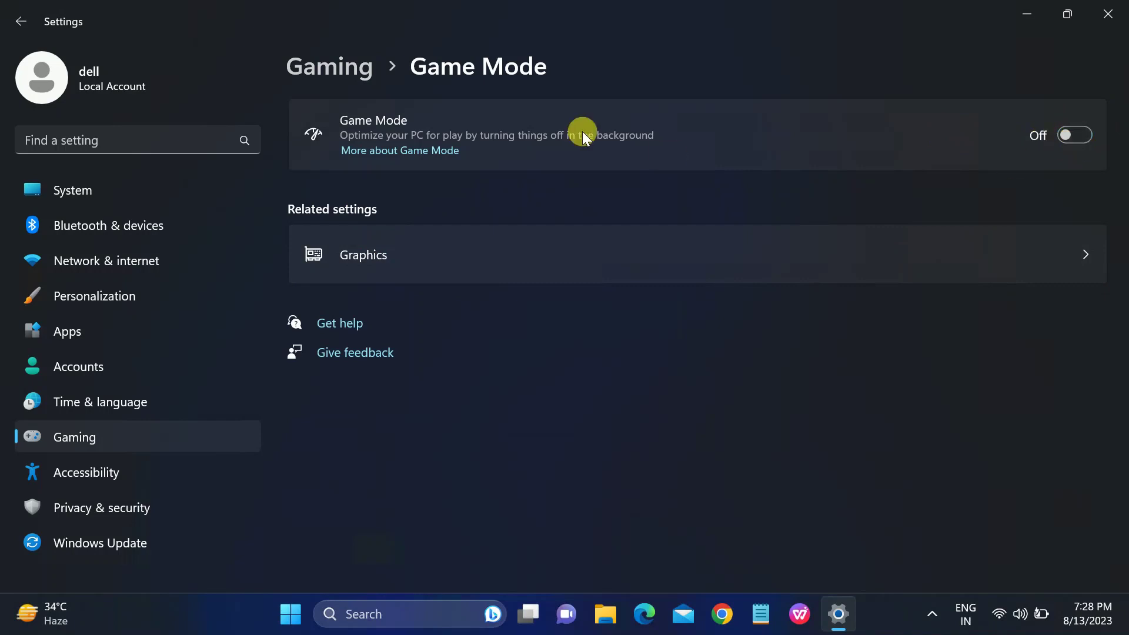
pyautogui.click(1109, 18)
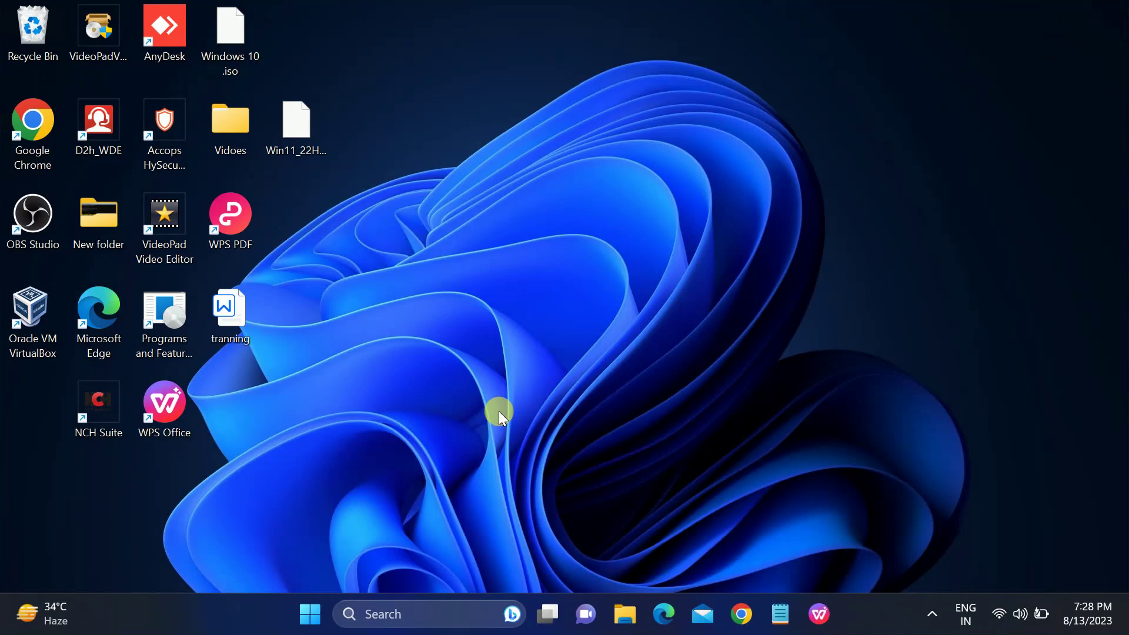
pyautogui.press('super+r')
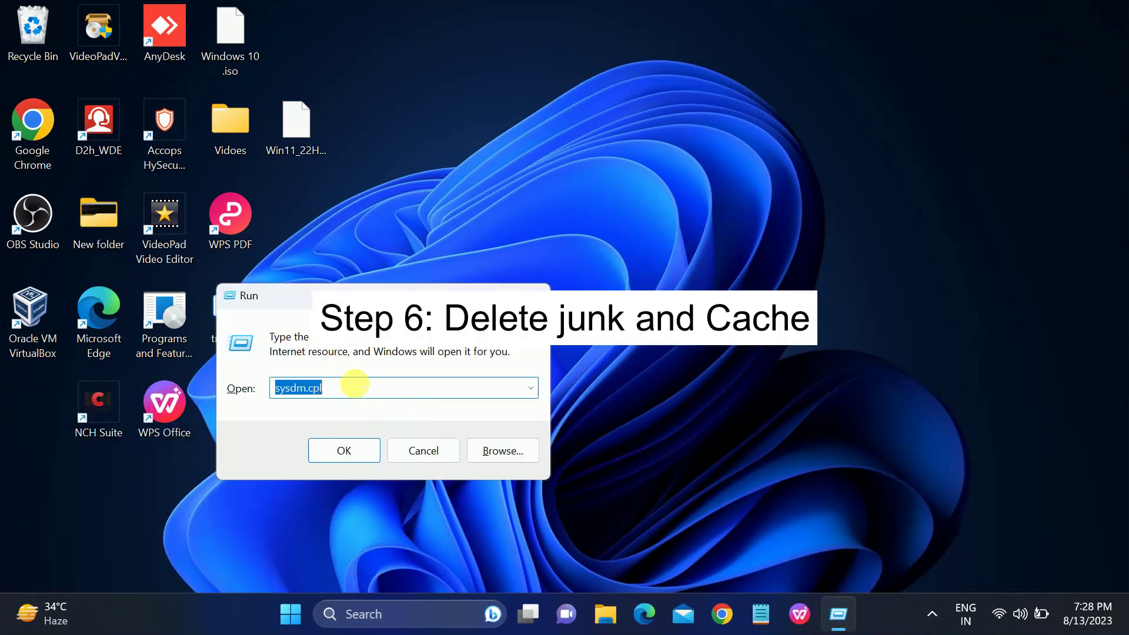
# - Open the C:\Windows\Temp folder via 'temp', granting folder access
pyautogui.write('t')
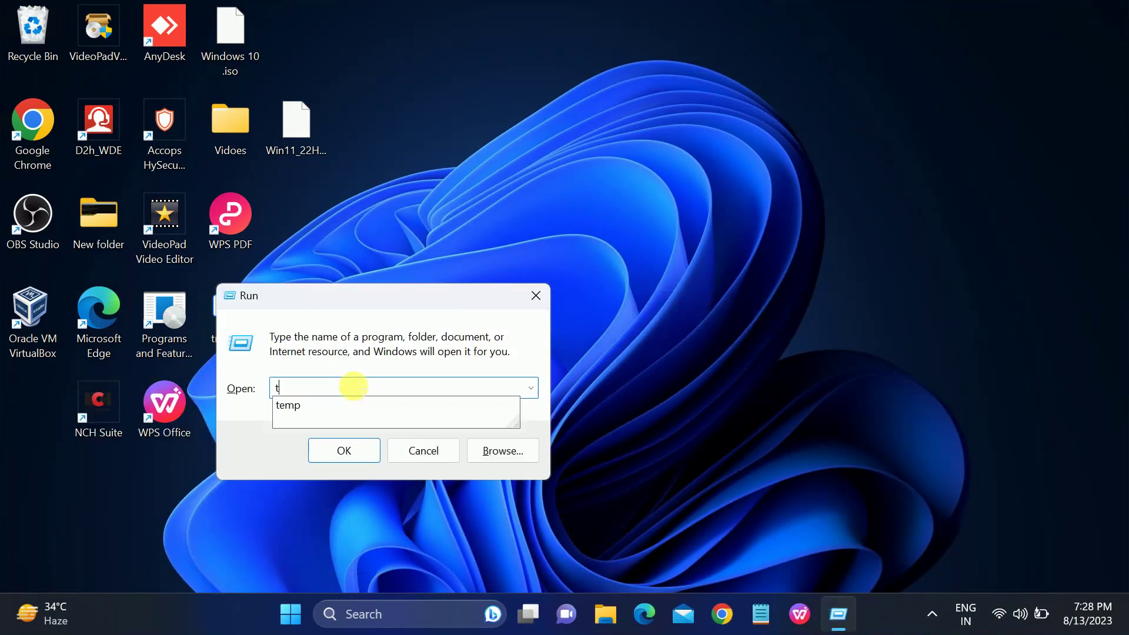
pyautogui.write('emp')
pyautogui.press('Return')
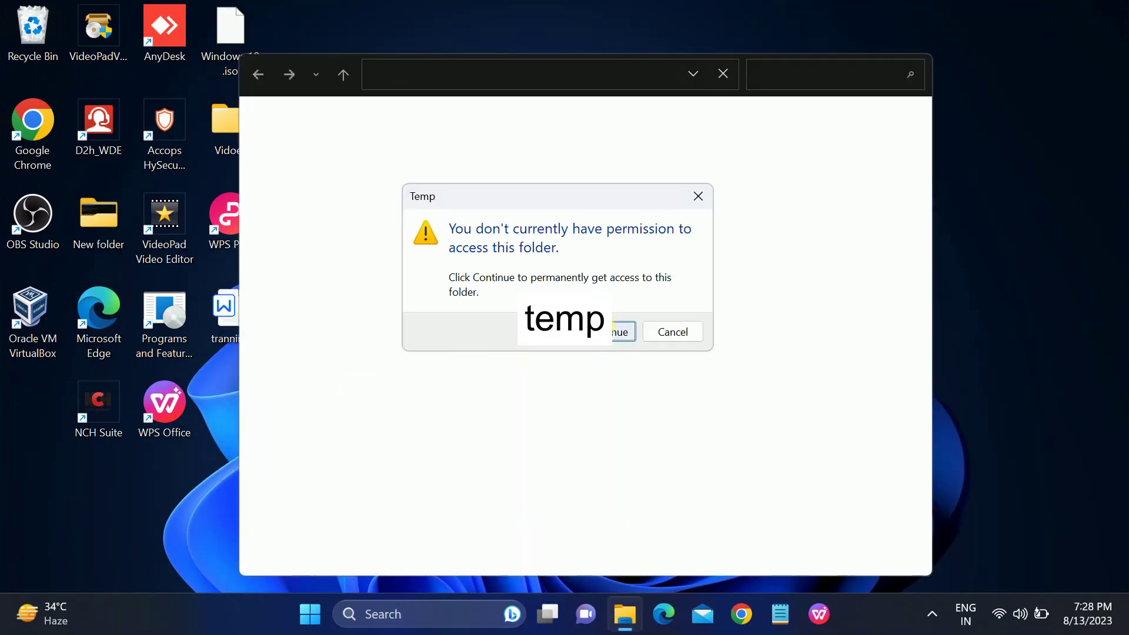
pyautogui.click(622, 331)
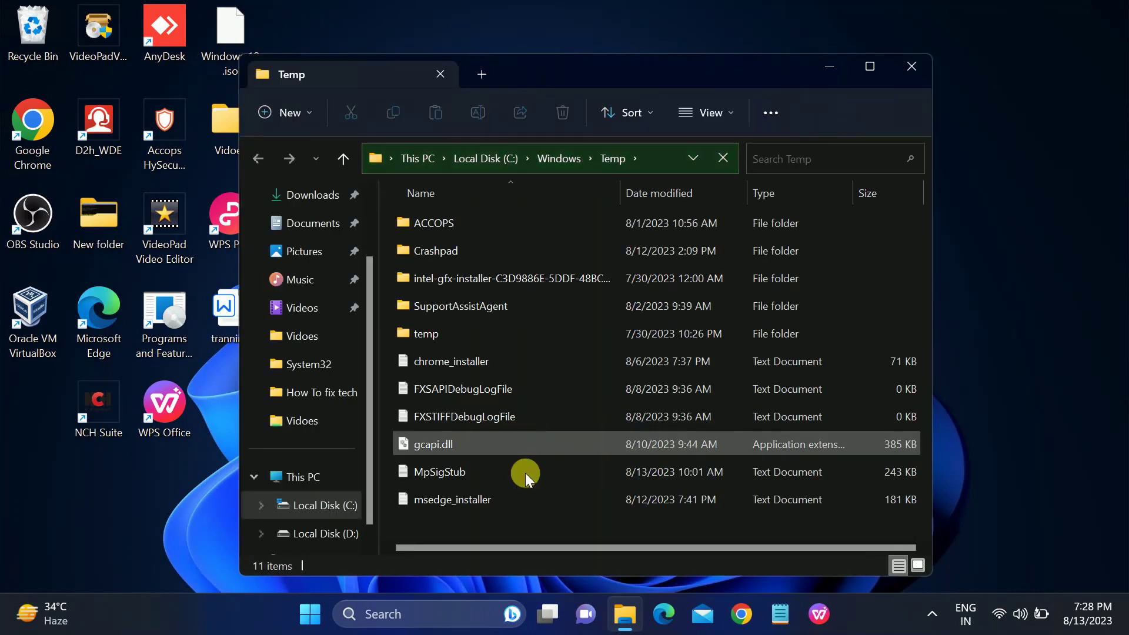
# - Permanently delete all 11 Temp items with administrator permission for all items, then close the window
pyautogui.hotkey('ctrl', 'a')
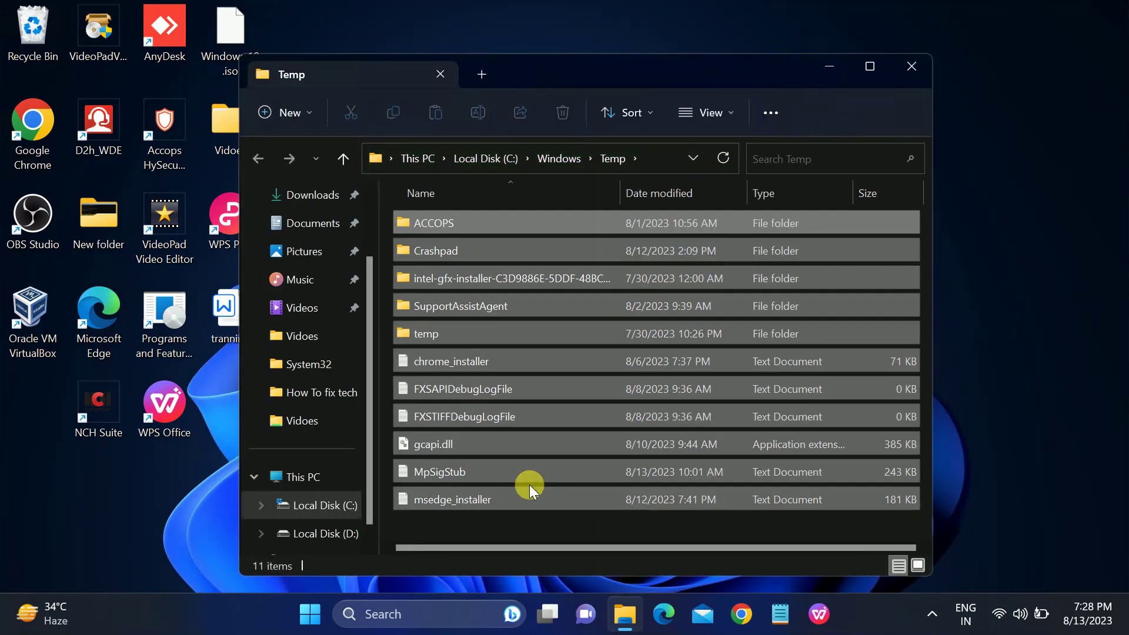
pyautogui.hotkey('shift', 'Delete')
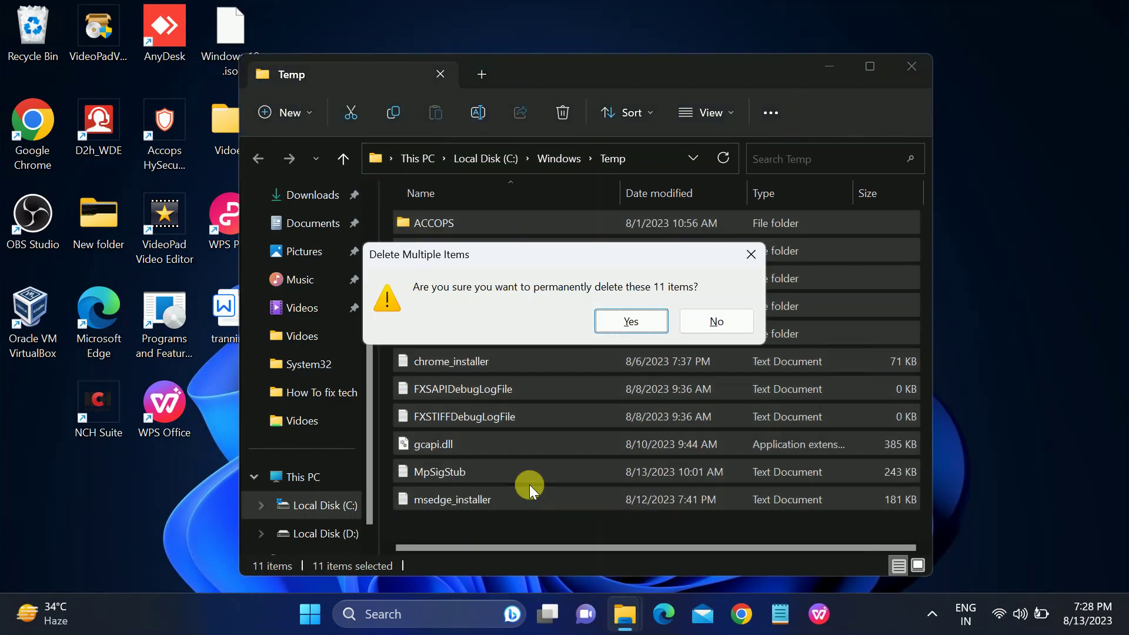
pyautogui.press('Return')
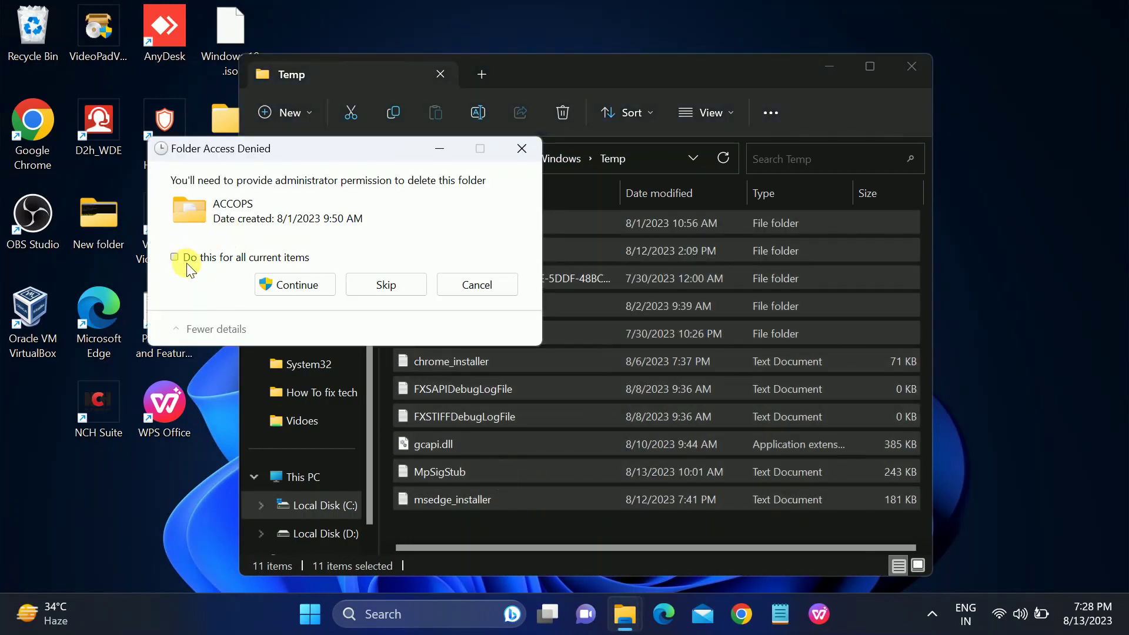
pyautogui.click(183, 259)
pyautogui.click(272, 288)
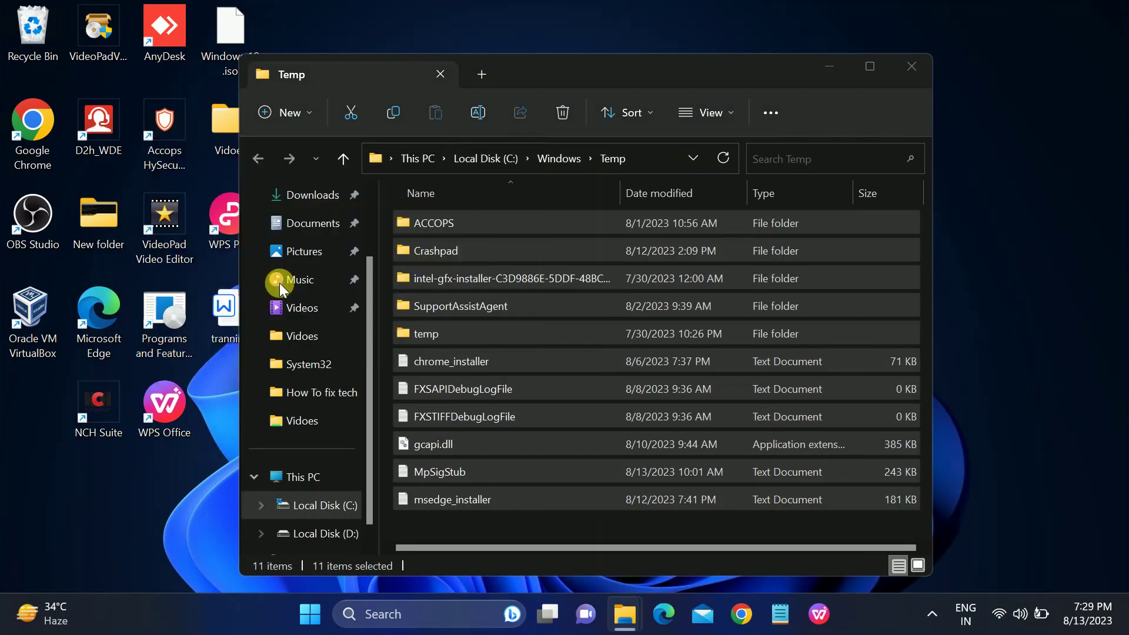
pyautogui.click(896, 75)
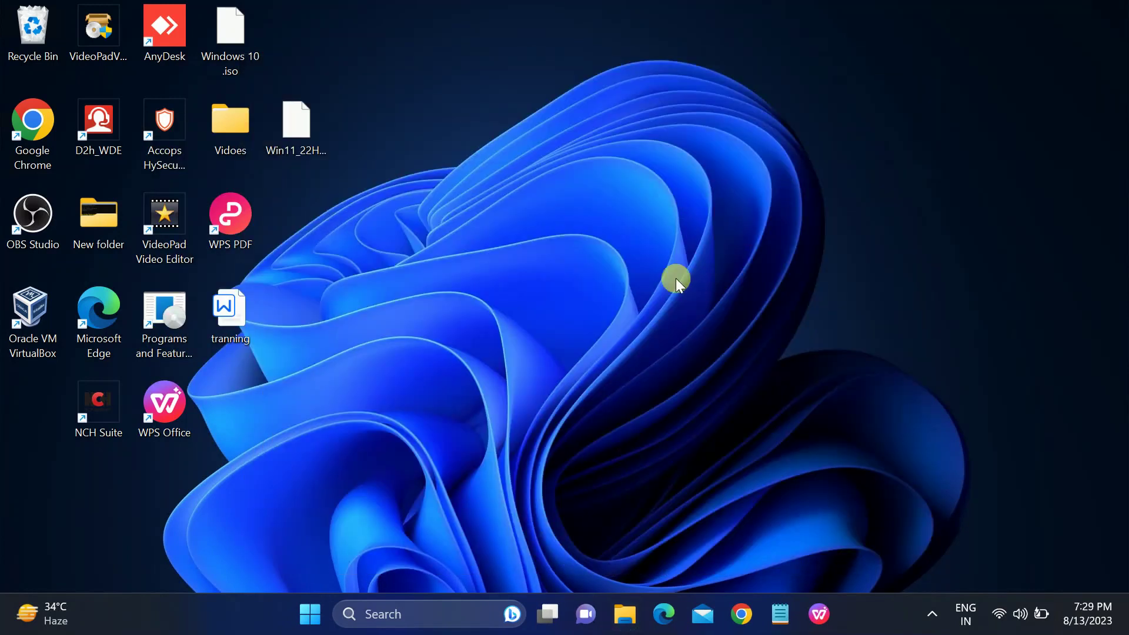
# - Open the user's %temp% folder in a maximized window
pyautogui.press('super+r')
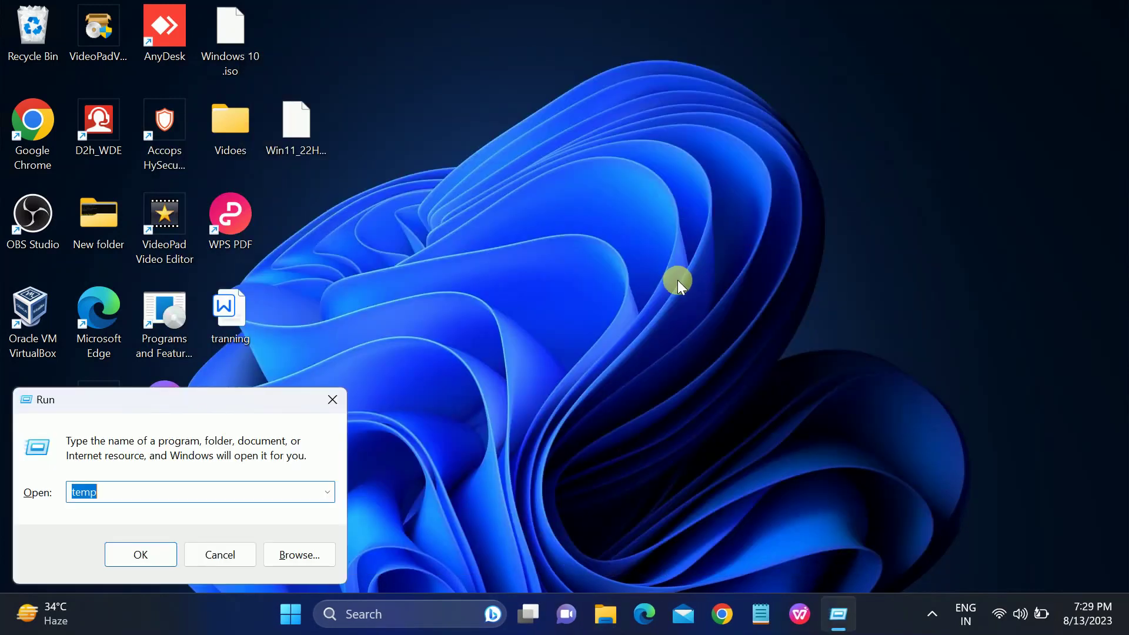
pyautogui.write('%')
pyautogui.press('Down')
pyautogui.press('Down')
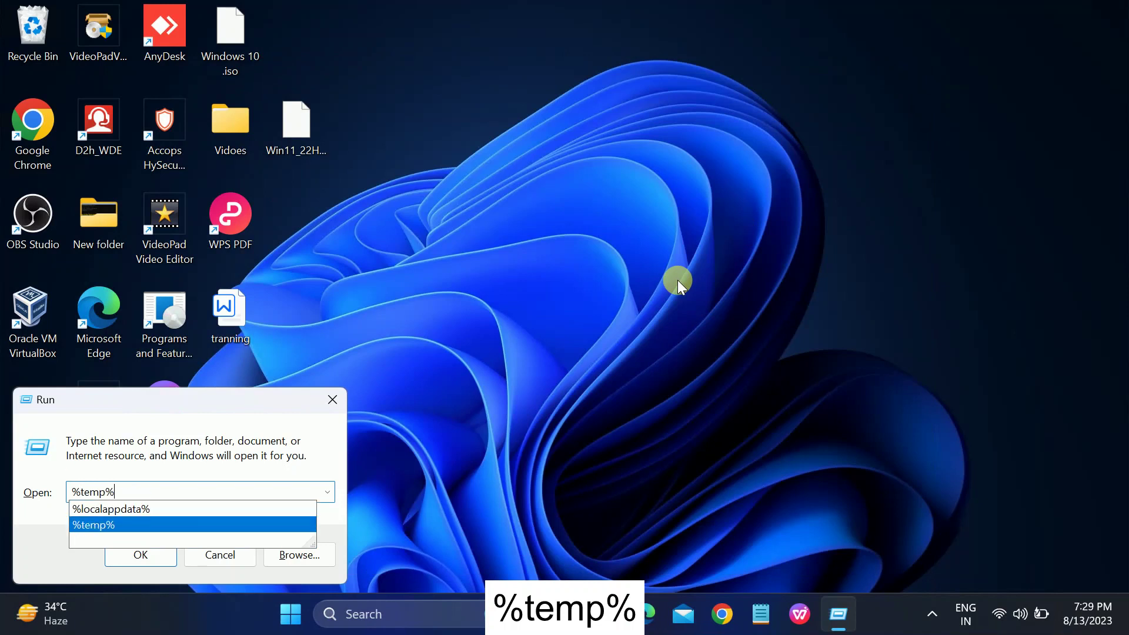
pyautogui.press('Return')
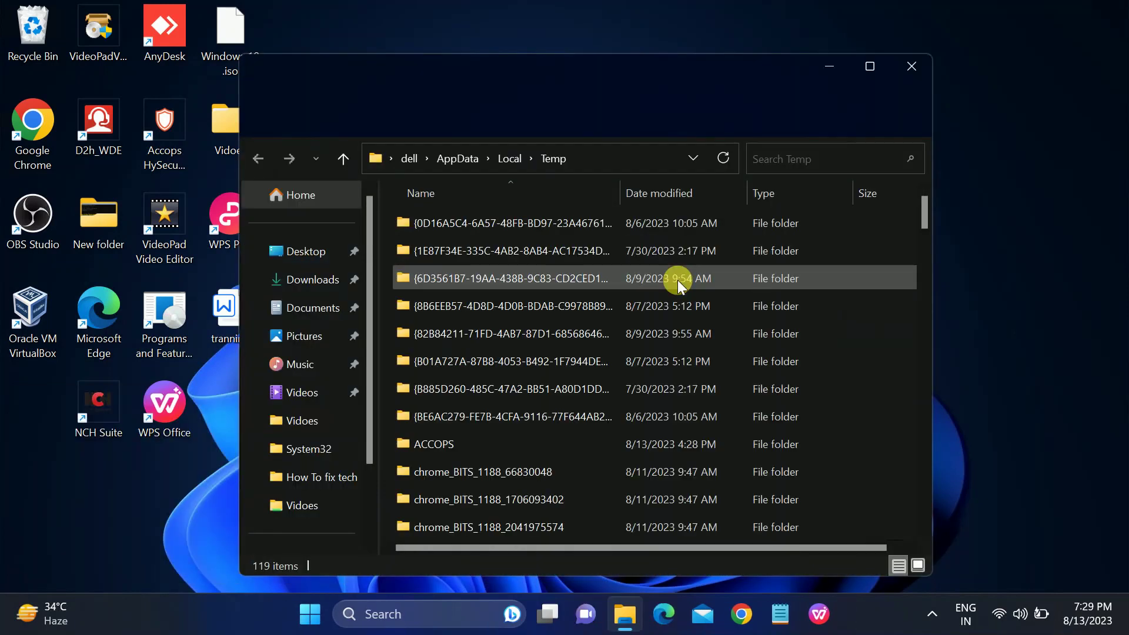
pyautogui.click(869, 67)
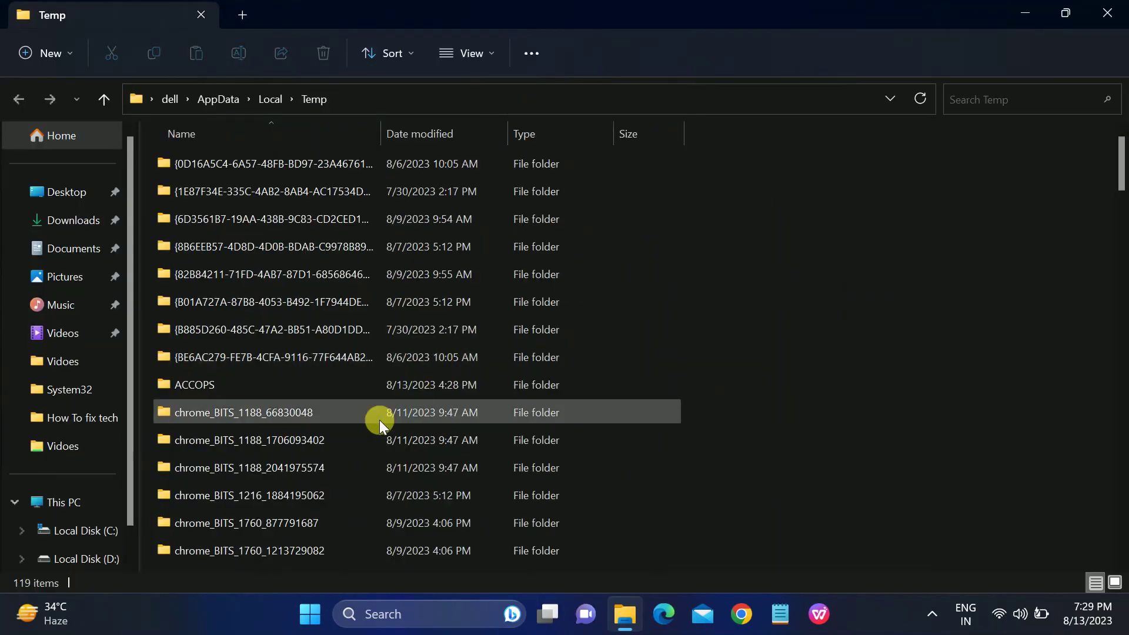
# - Permanently delete all 119 items, skipping every in-use file, then close the folder
pyautogui.hotkey('ctrl', 'a')
pyautogui.hotkey('shift', 'Delete')
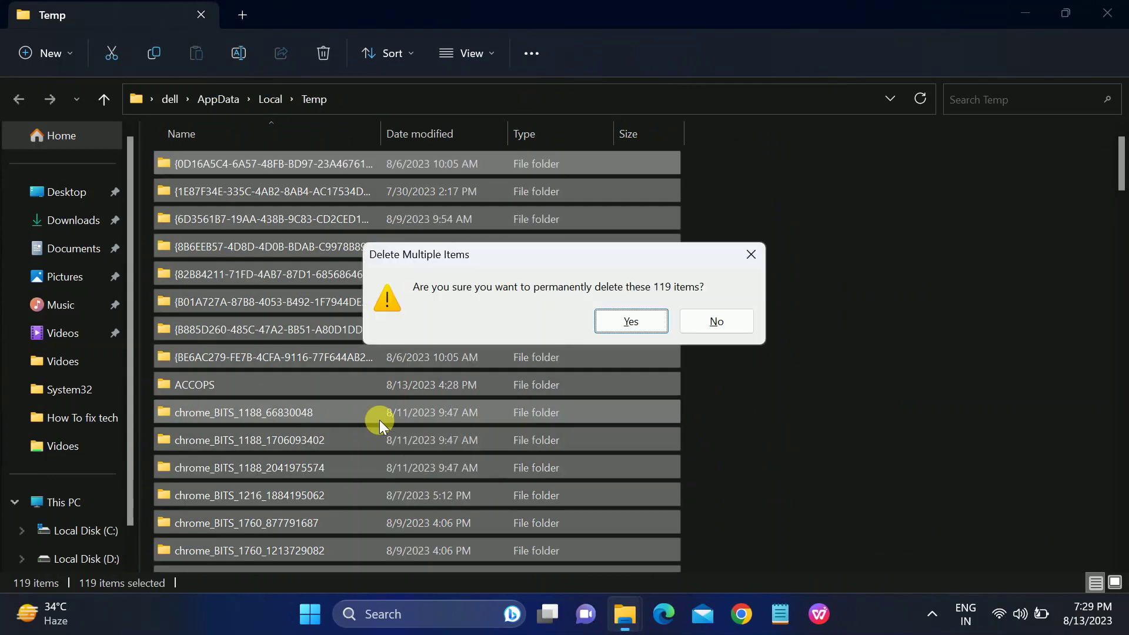
pyautogui.press('Return')
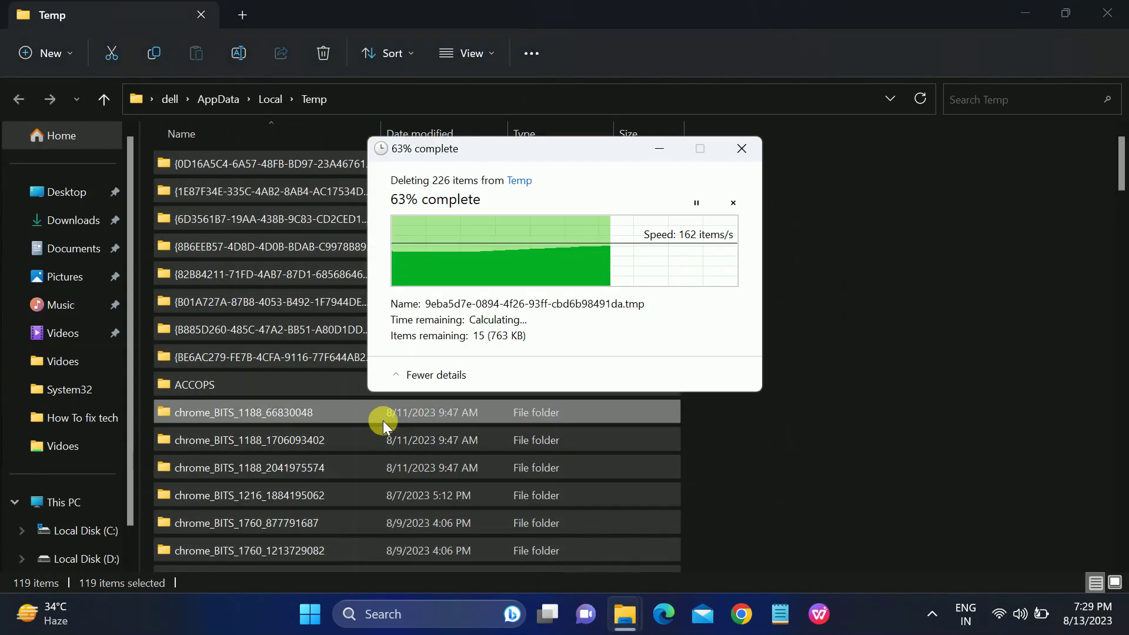
pyautogui.click(427, 323)
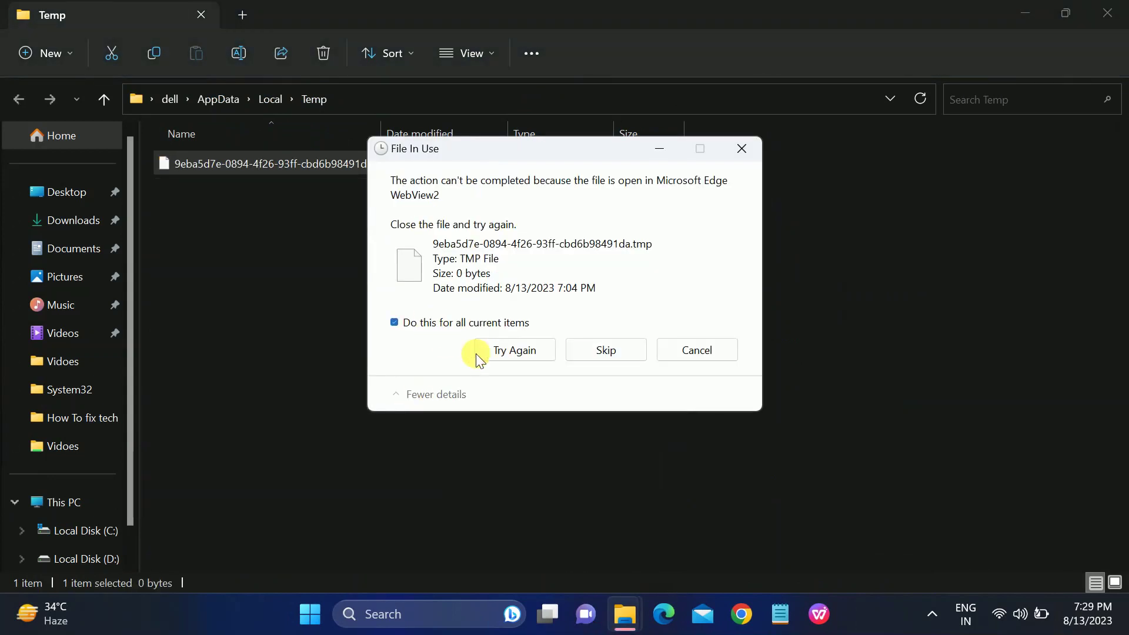
pyautogui.click(587, 354)
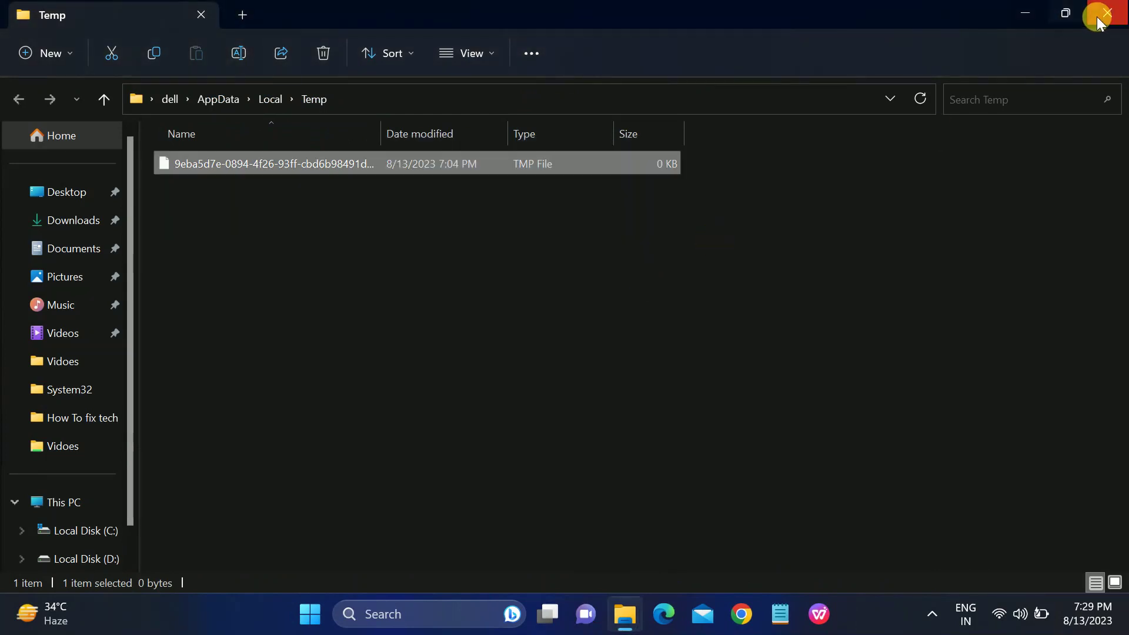
pyautogui.click(1096, 17)
# - Open the Prefetch folder via Run, granting access permission
pyautogui.press('super+r')
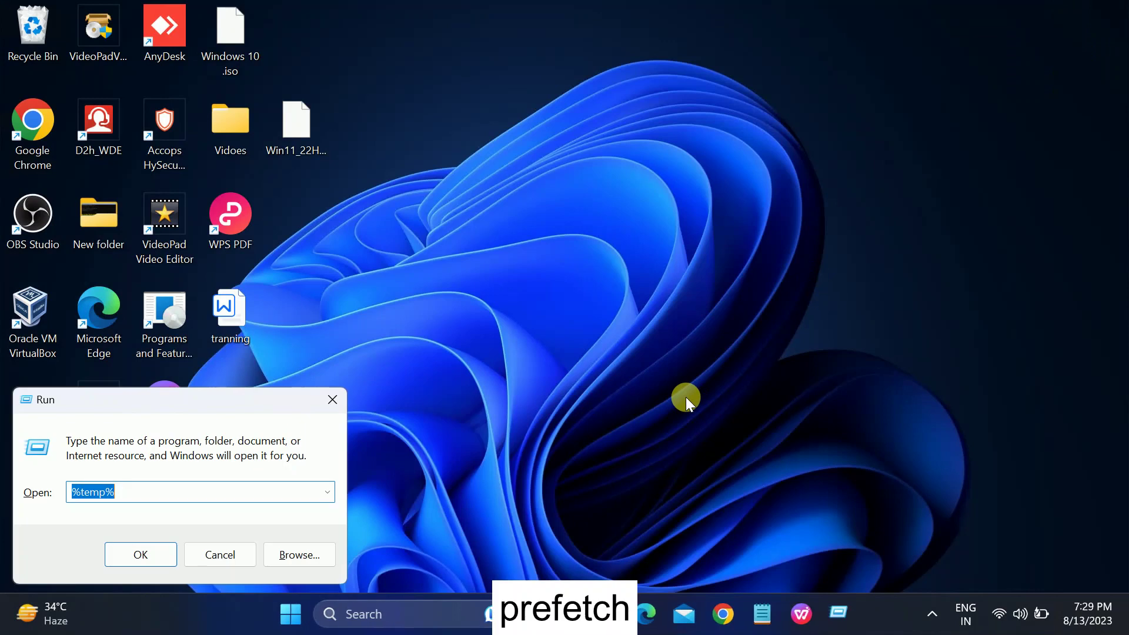
pyautogui.write('pre')
pyautogui.press('Down')
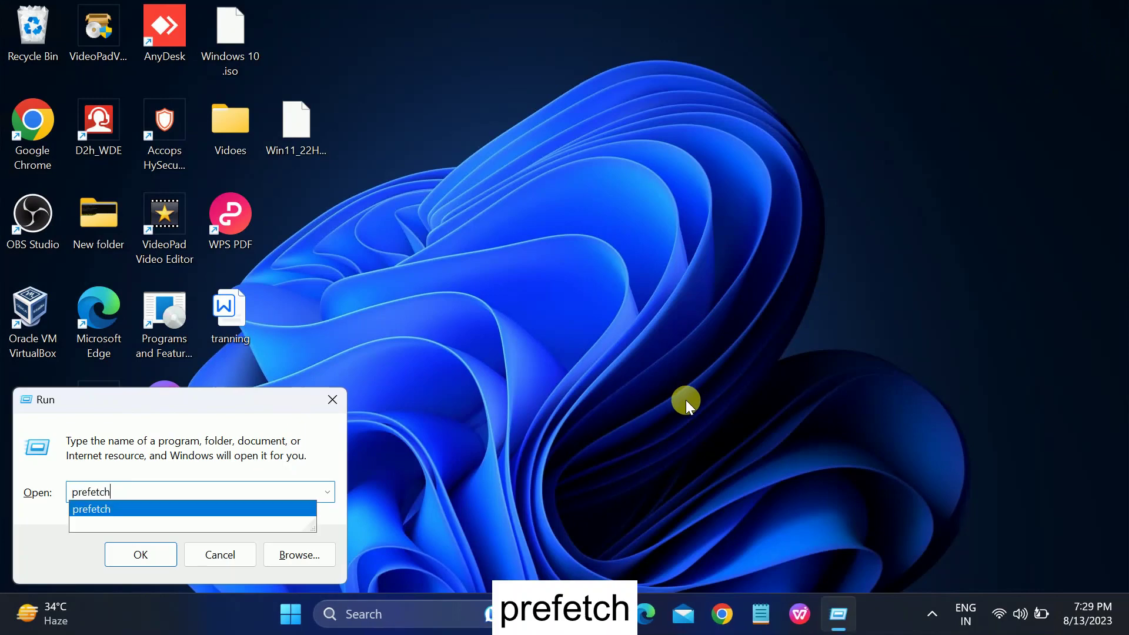
pyautogui.press('Return')
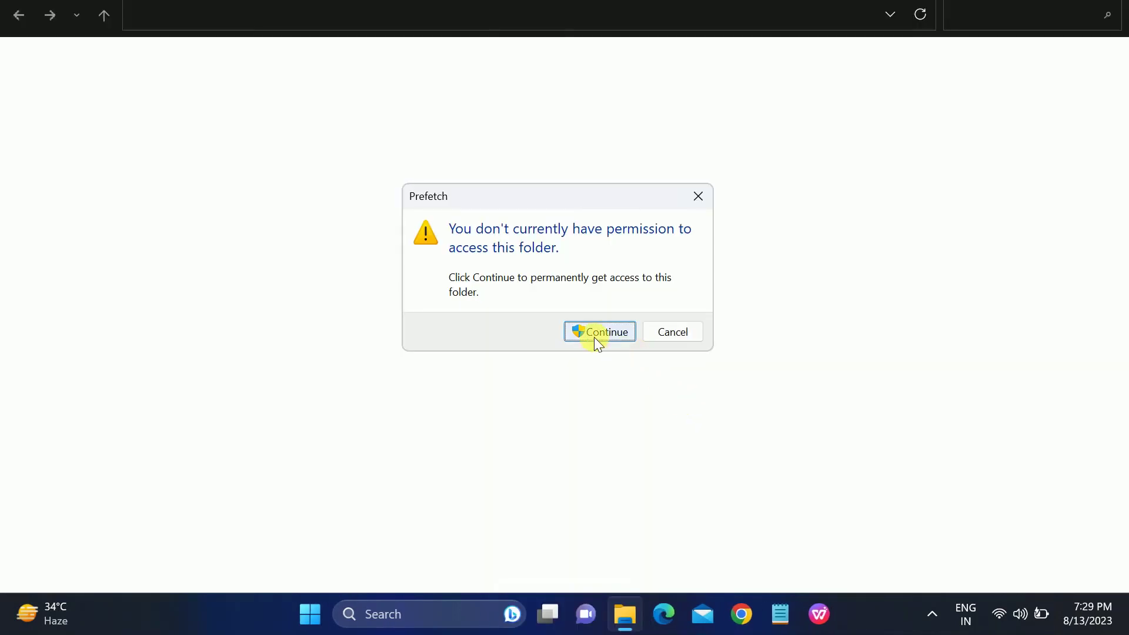
pyautogui.click(593, 335)
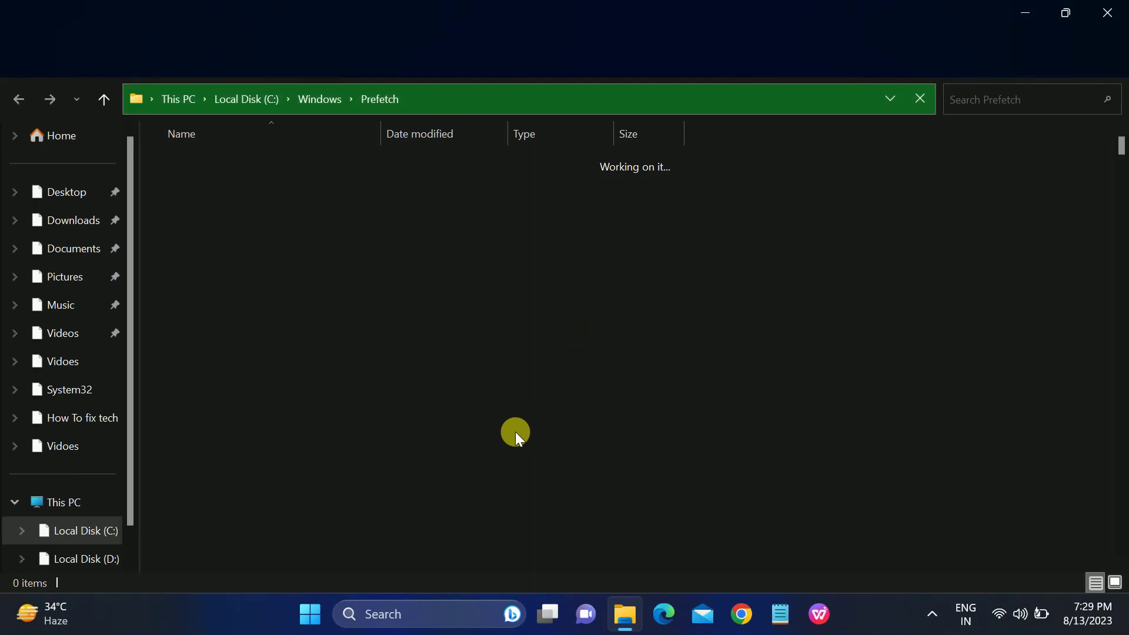
# - Permanently delete all 356 Prefetch items and close the empty folder
pyautogui.hotkey('ctrl', 'a')
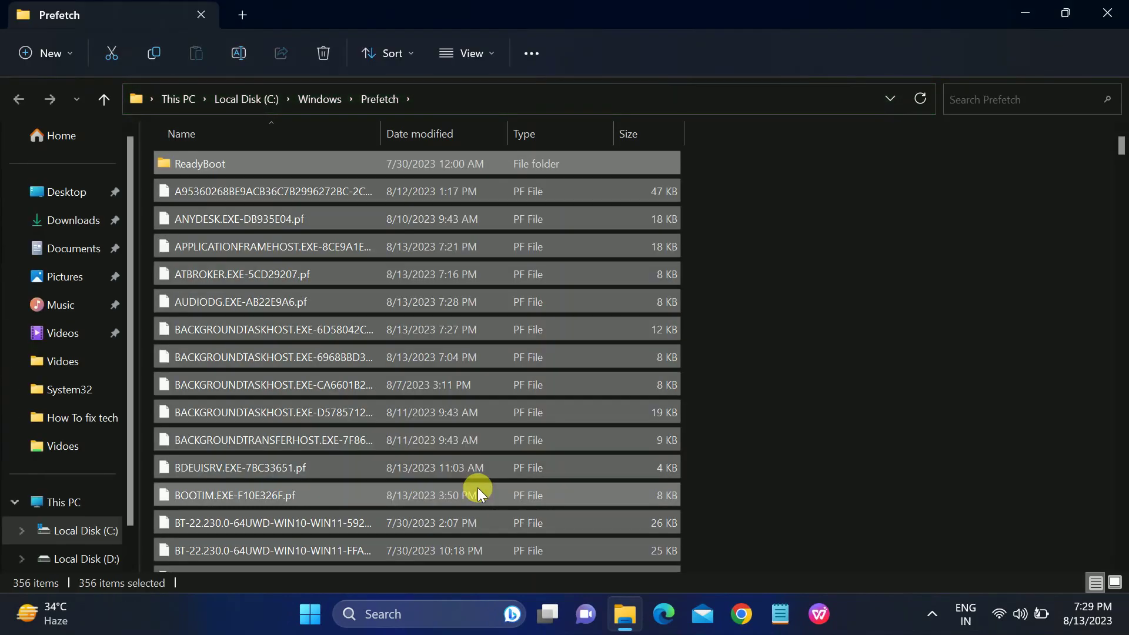
pyautogui.hotkey('shift', 'Delete')
pyautogui.press('Return')
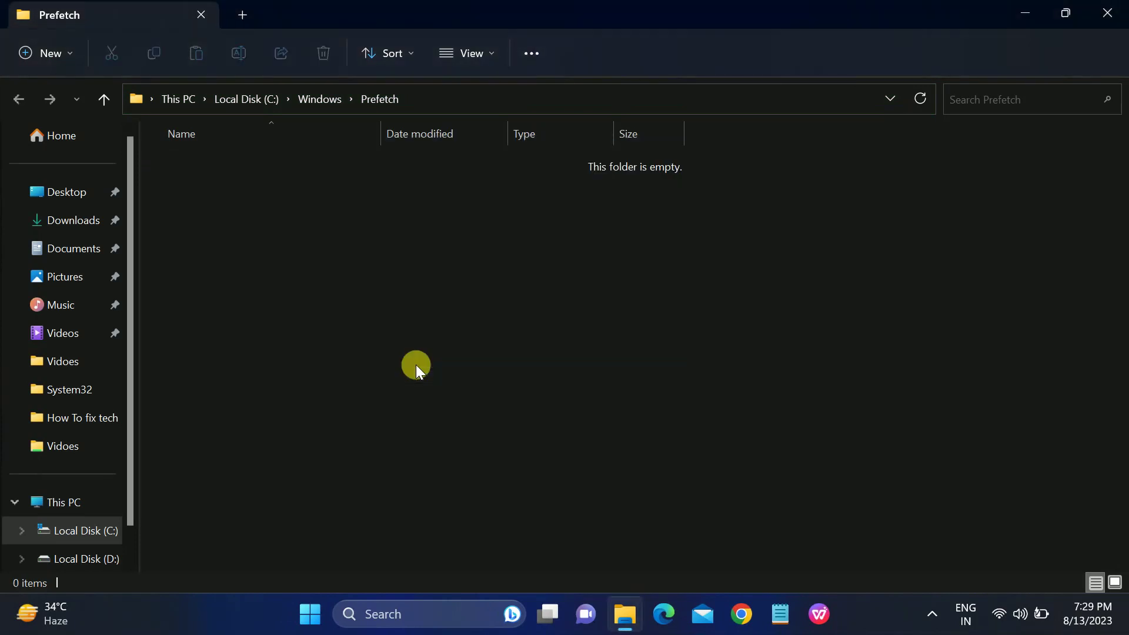
pyautogui.click(1106, 12)
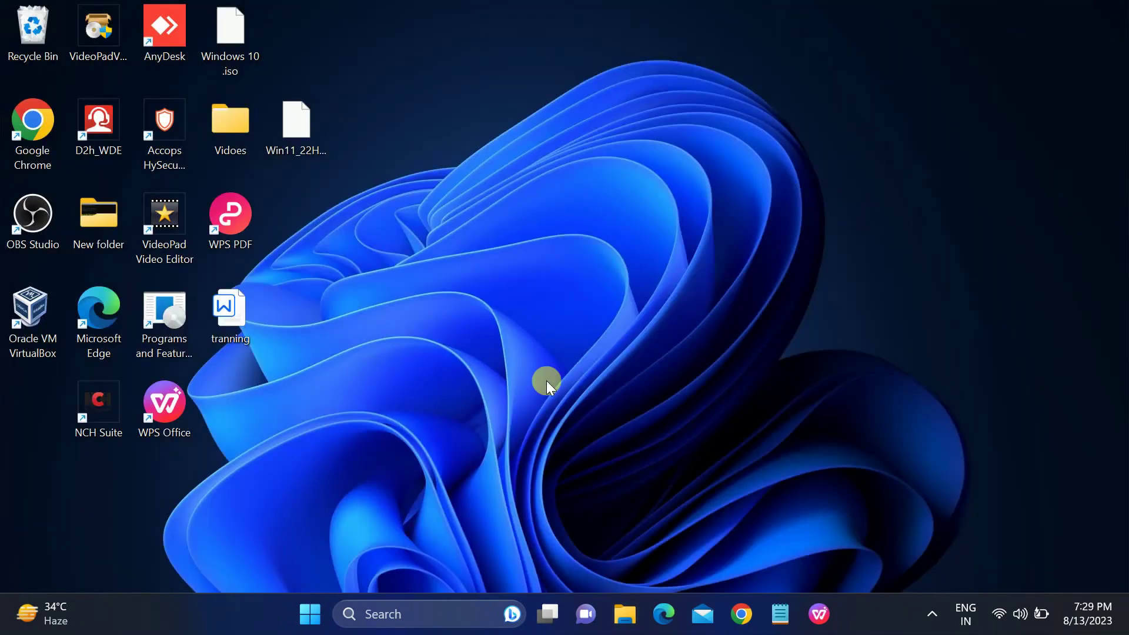
# - Launch Disk Cleanup (cleanmgr) and scan drive C
pyautogui.press('super+r')
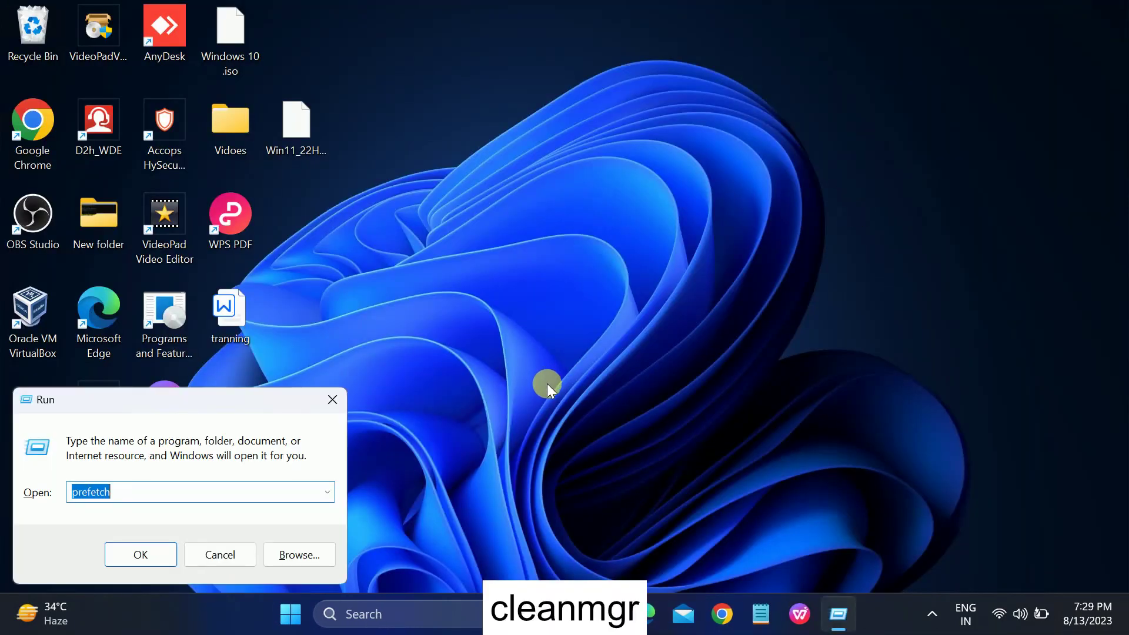
pyautogui.write('cel')
pyautogui.press('BackSpace')
pyautogui.press('BackSpace')
pyautogui.write('lean')
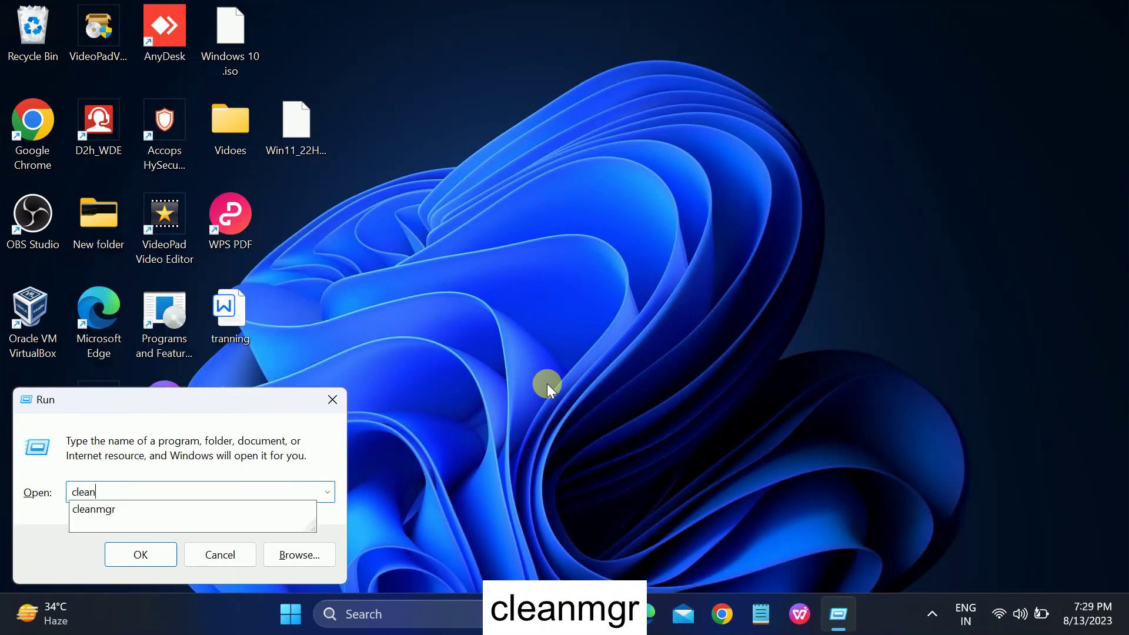
pyautogui.press('Down')
pyautogui.press('Return')
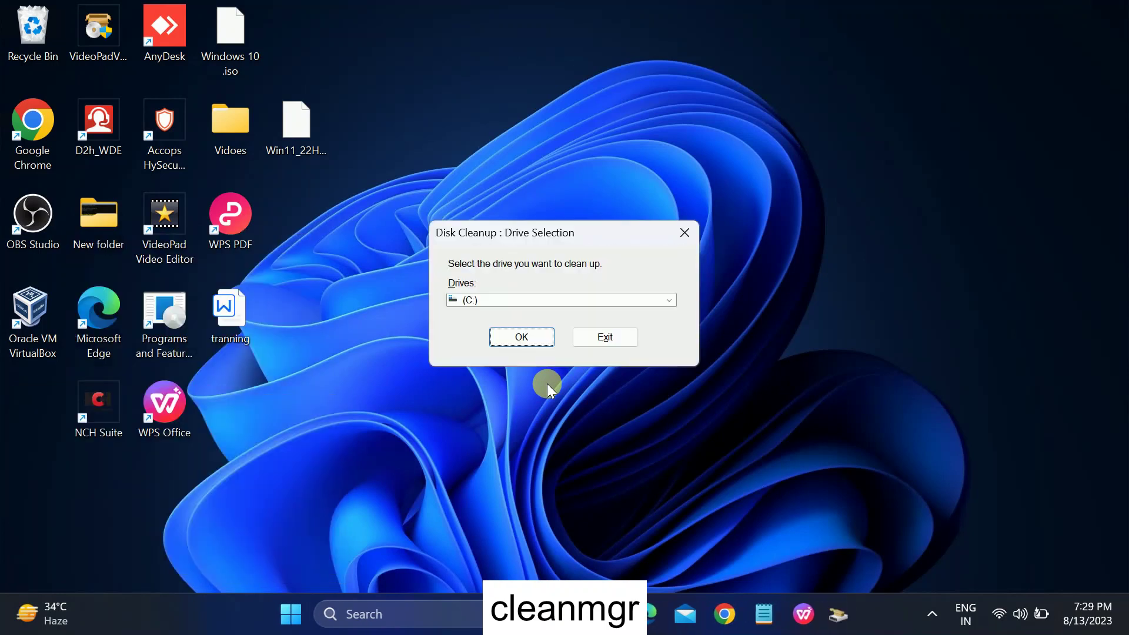
pyautogui.click(525, 338)
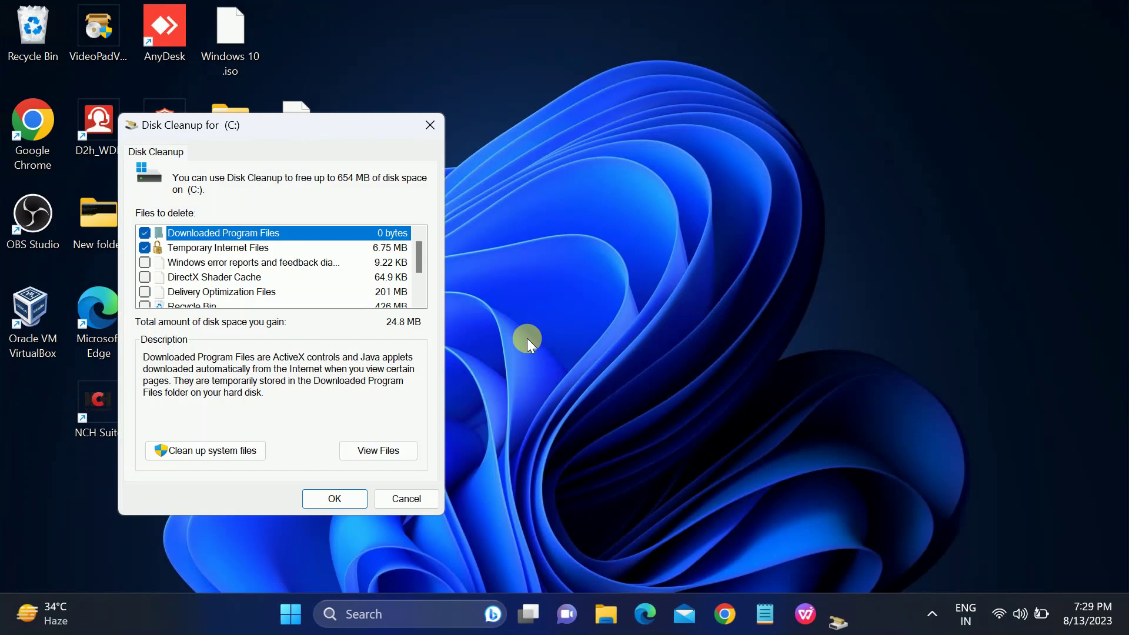
# - Add DirectX Shader Cache, Delivery Optimization Files and Recycle Bin, then delete the 654 MB
pyautogui.click(144, 277)
pyautogui.click(144, 290)
pyautogui.scroll(-1, 142, 279)
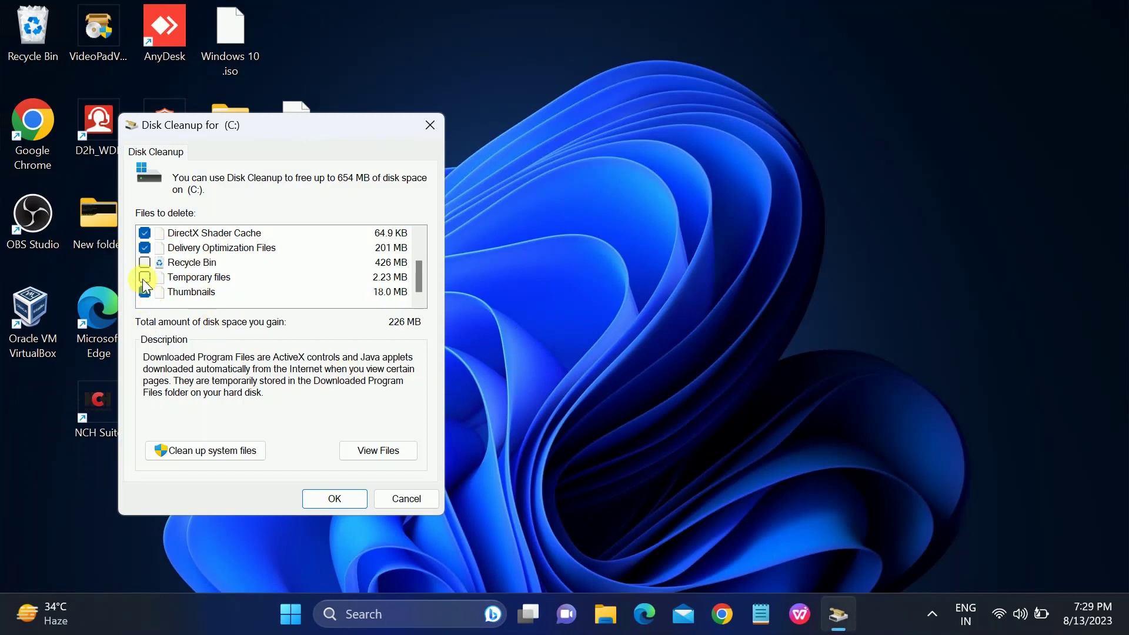
pyautogui.click(144, 263)
pyautogui.scroll(1, 215, 279)
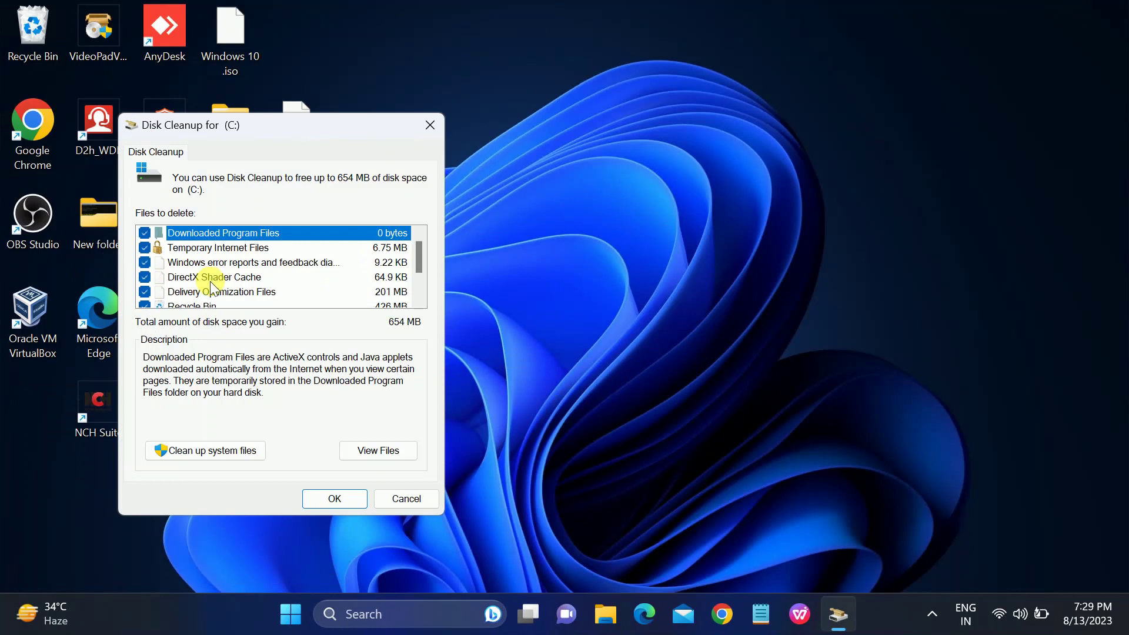
pyautogui.scroll(-1, 214, 279)
pyautogui.click(351, 500)
pyautogui.click(575, 319)
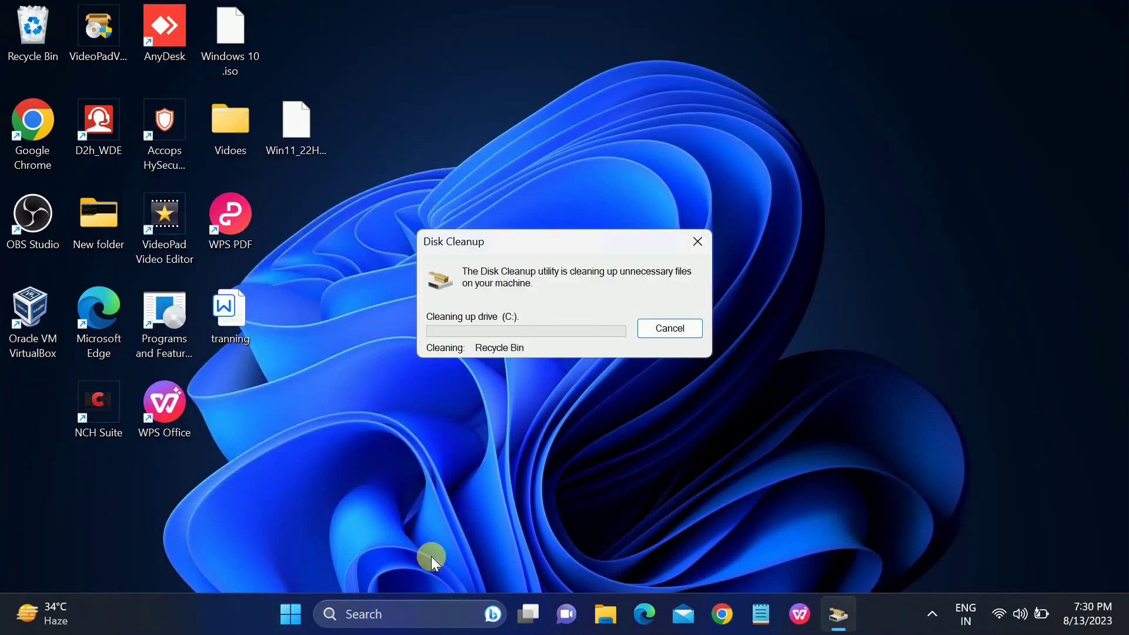